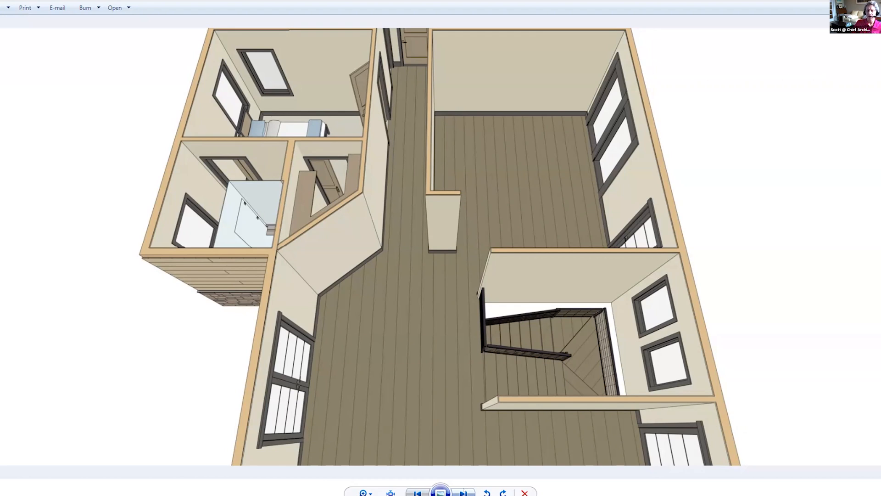
Look through the dollhouse pictures of the as-built and remodeled house, and switch to Chief Architect.
click(463, 492)
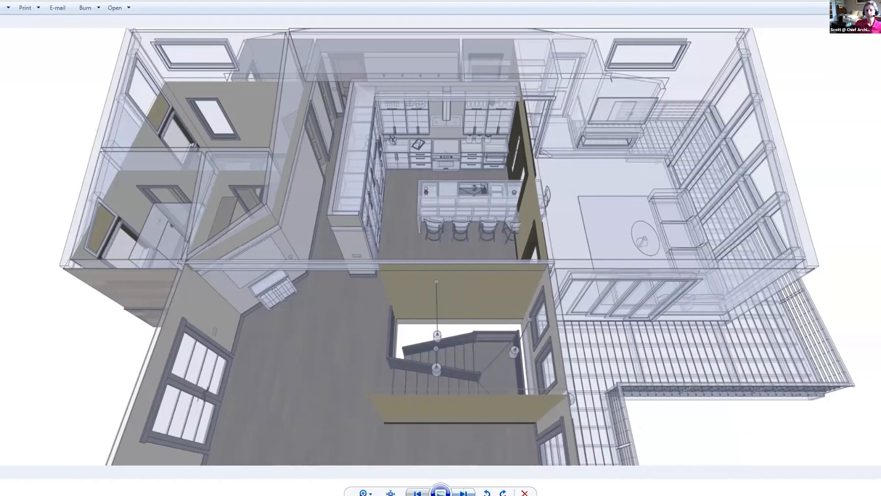
key(Right)
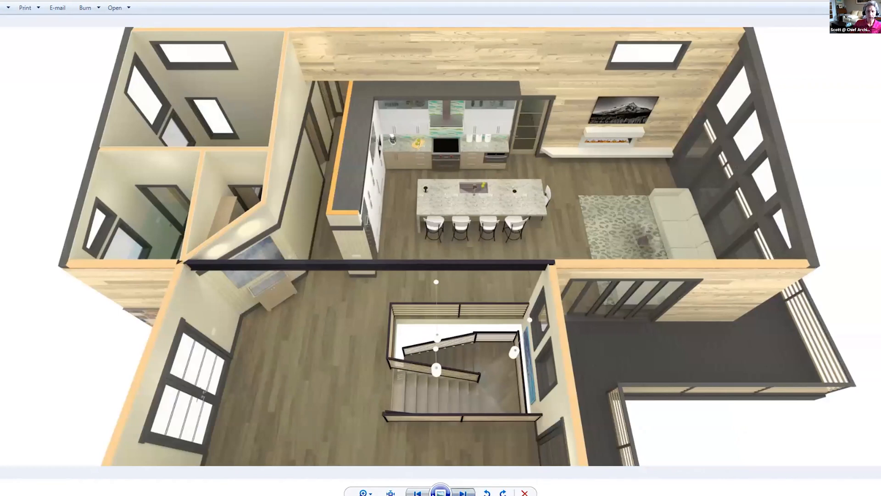
click(465, 493)
click(419, 492)
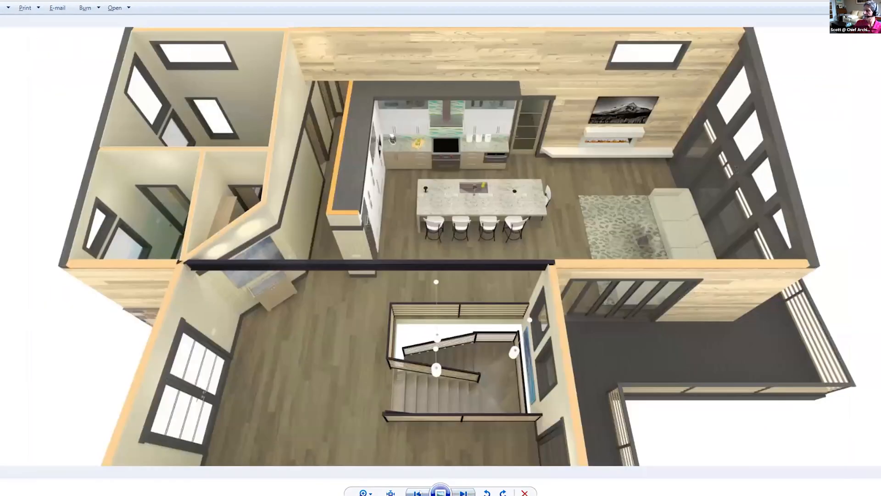
key(alt+Tab)
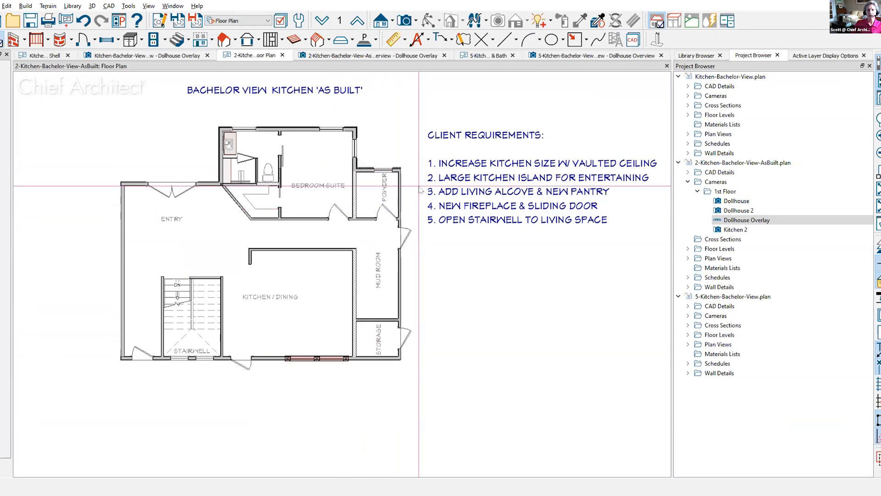
Examine the as-built kitchen and surrounding rooms in the Dollhouse Overlay view and on the as-built floor plan.
click(373, 56)
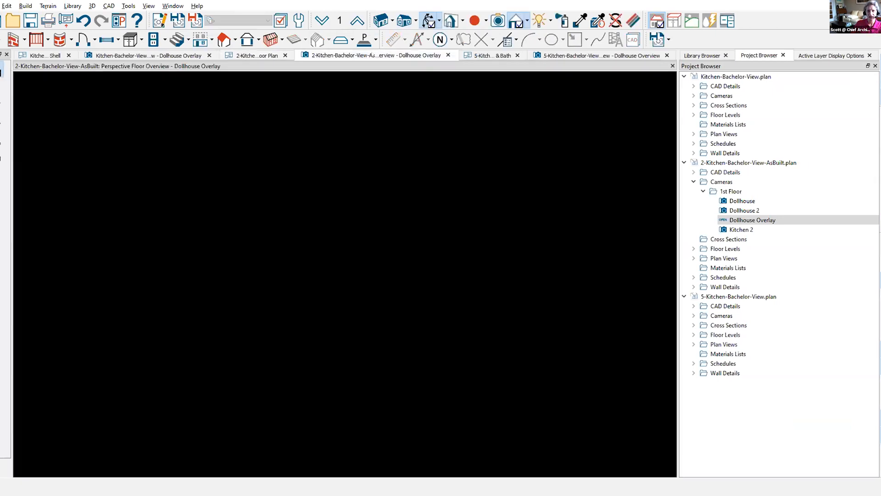
drag(348, 234, 289, 320)
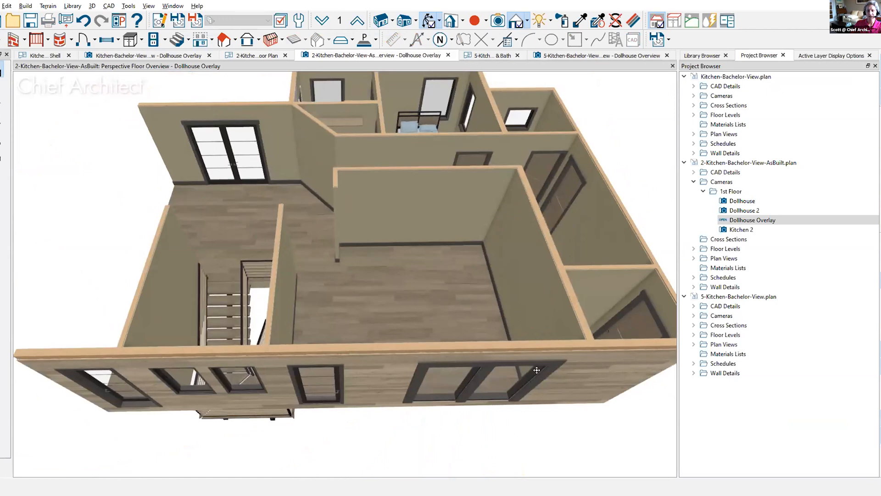
drag(431, 332, 322, 249)
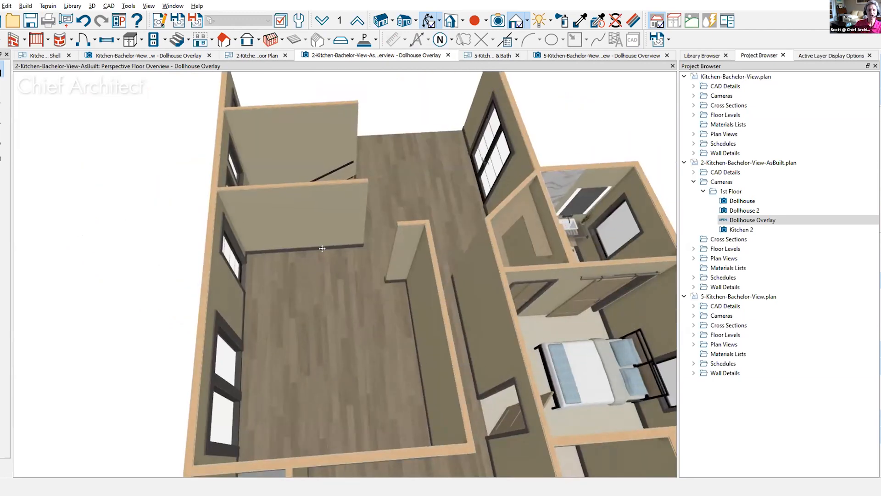
click(275, 57)
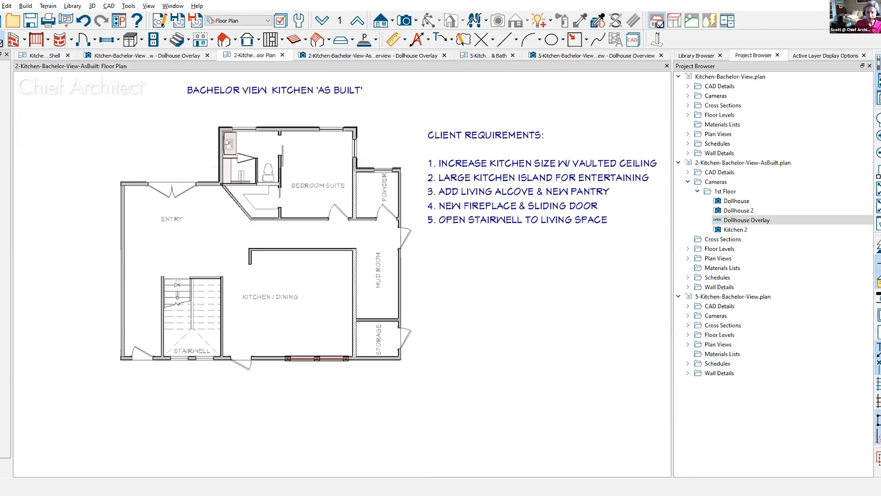
middle_drag(430, 327, 434, 286)
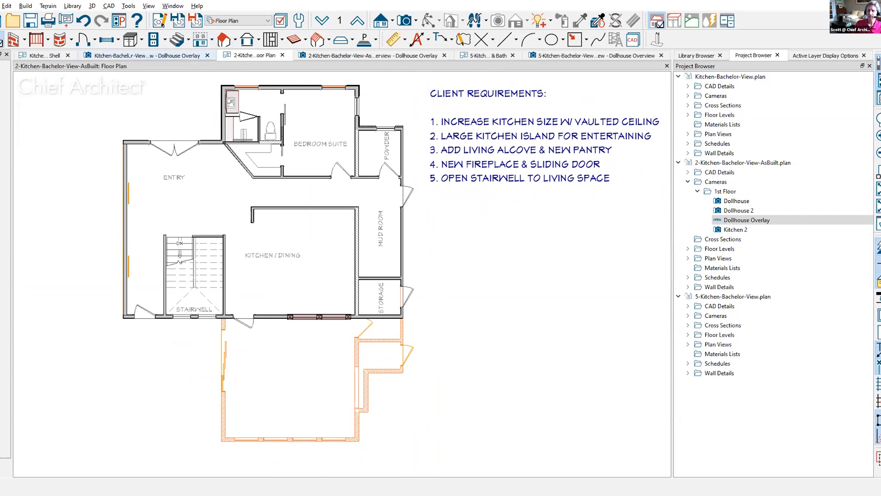
Examine the finished kitchen, living area and stairwell from several sides in the Kitchen-Bachelor-View Dollhouse Overlay.
click(130, 55)
middle_drag(354, 249, 343, 254)
scroll(343, 253, down, 1)
scroll(351, 262, down, 1)
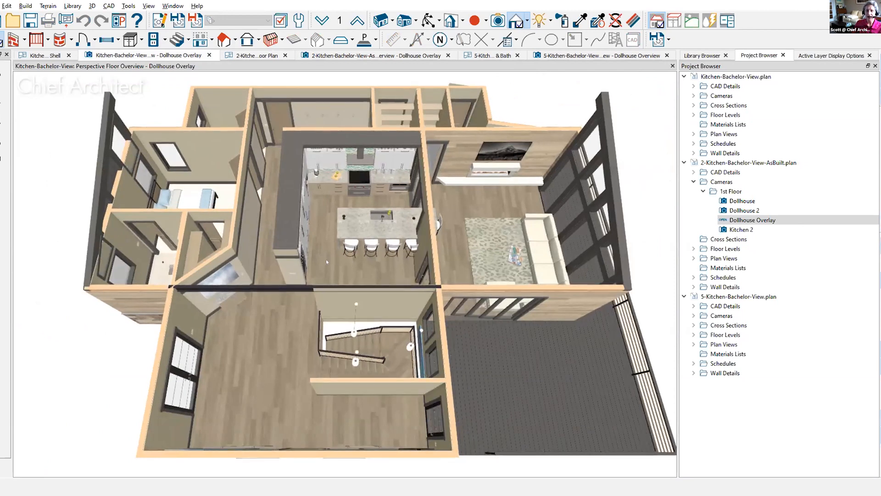
drag(416, 278, 112, 260)
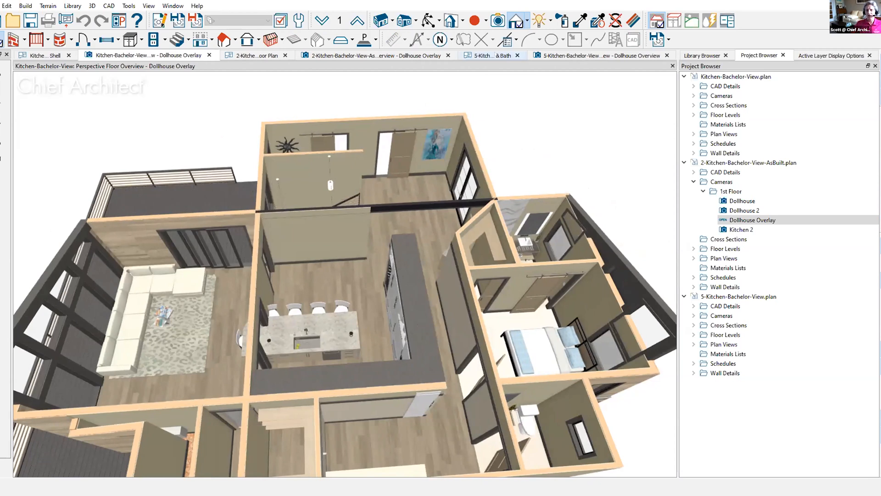
Examine the 5-Kitchen-Bachelor-View project's Kitchen & Bath plan, and its tall cabinets, stairwell and empty back wall in the Dollhouse Overview.
click(495, 55)
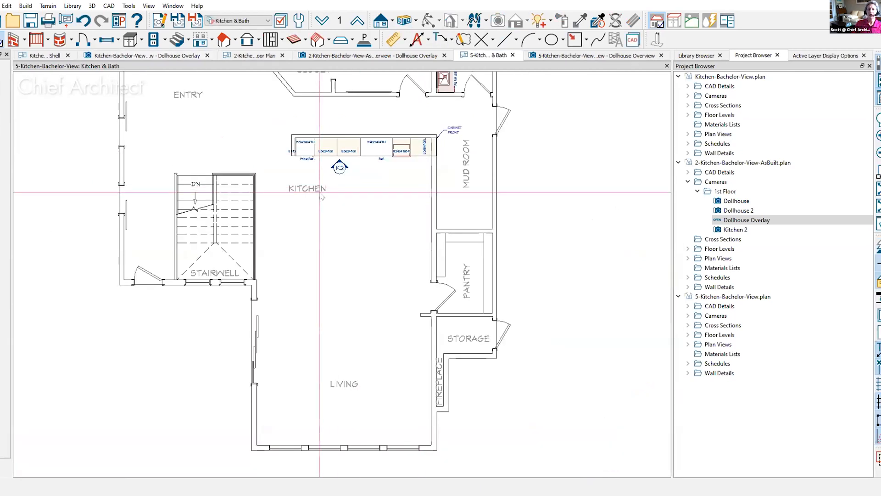
click(555, 55)
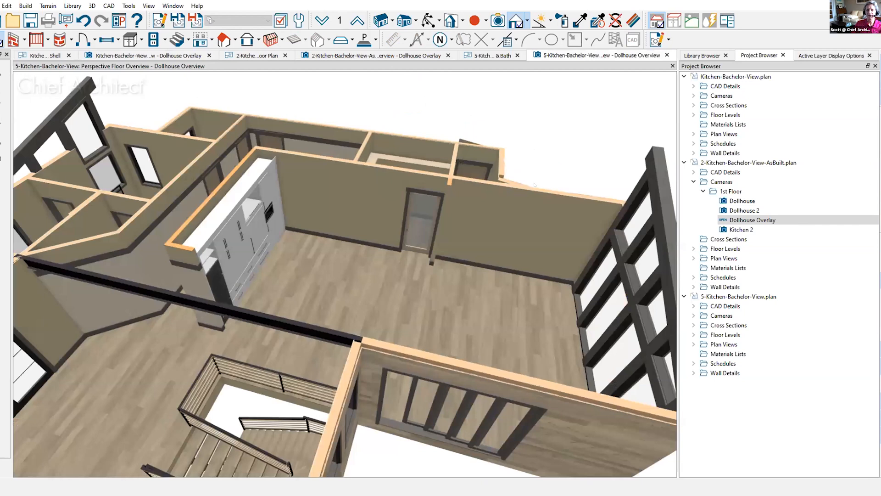
scroll(327, 244, up, 2)
middle_drag(328, 244, 443, 176)
scroll(234, 253, up, 2)
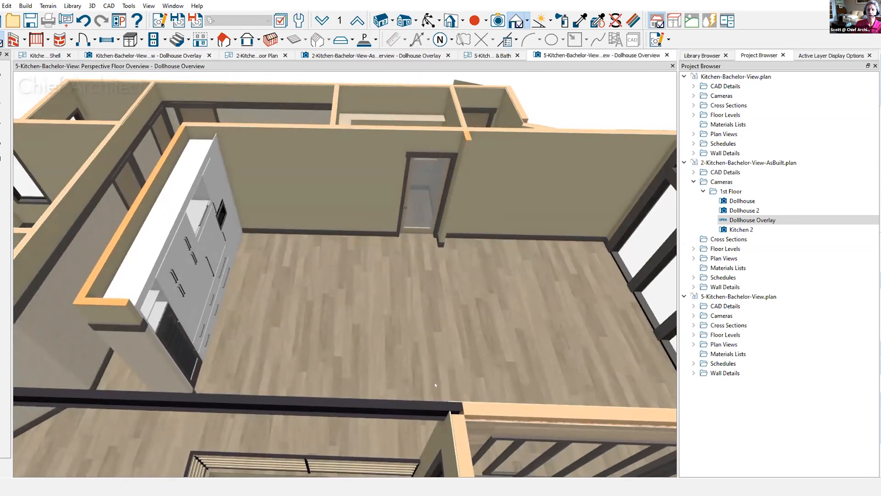
middle_drag(430, 223, 429, 142)
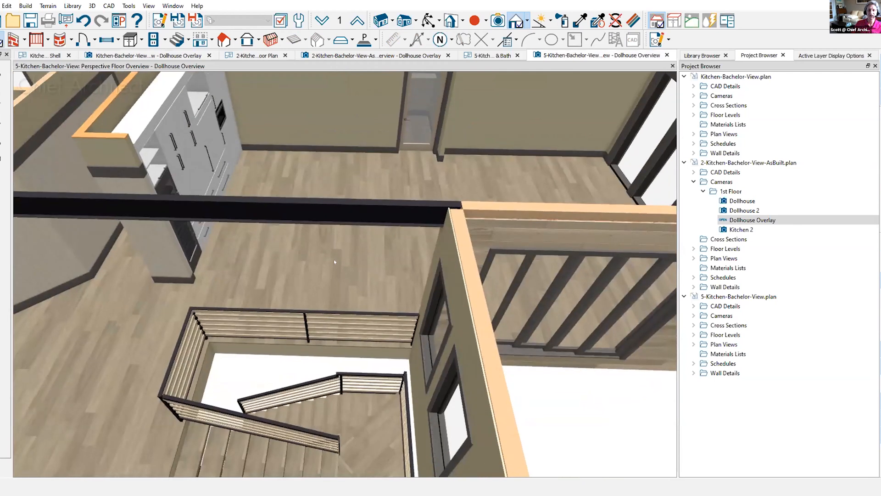
middle_drag(225, 193, 213, 314)
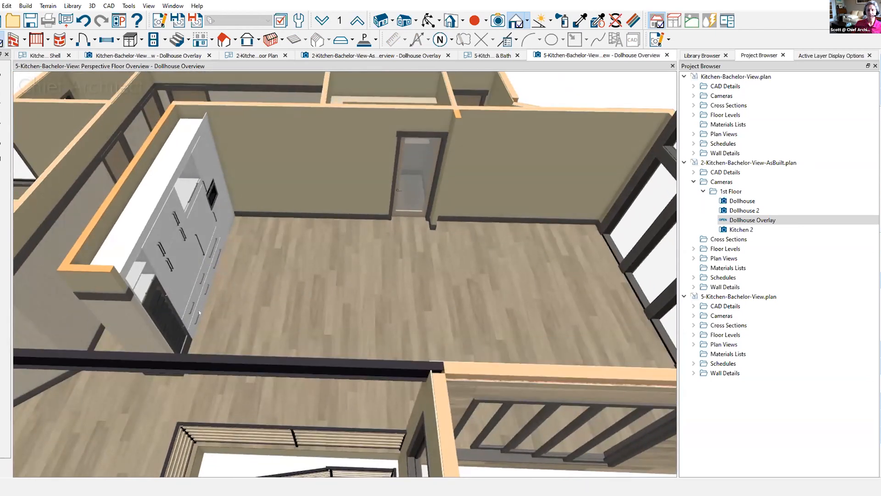
scroll(280, 198, up, 3)
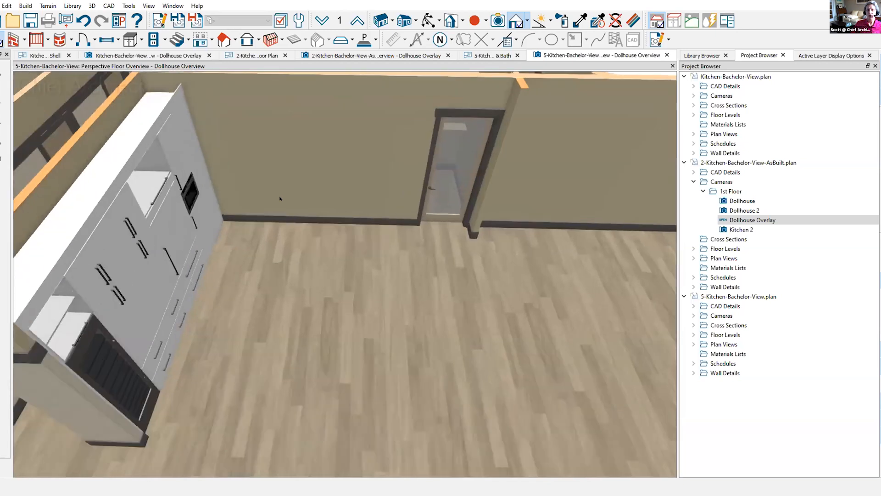
middle_drag(276, 192, 266, 251)
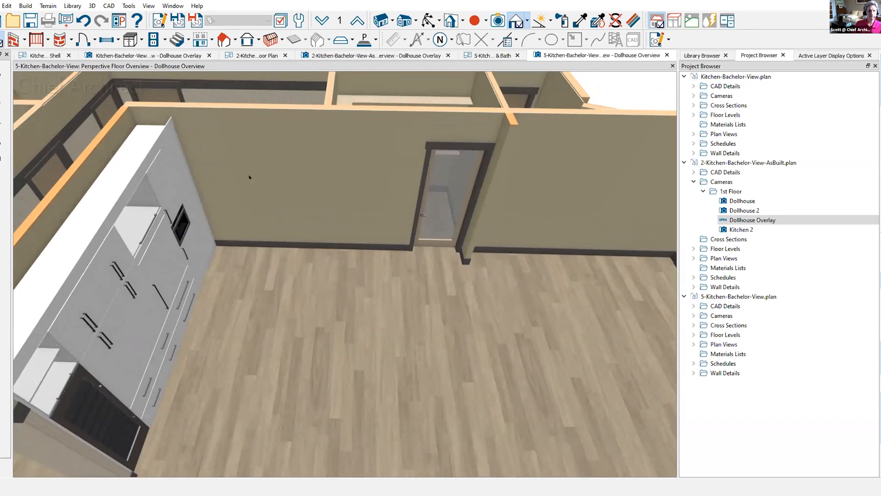
Place a base cabinet against the kitchen's back wall near the tall cabinets and widen it to 30".
click(131, 40)
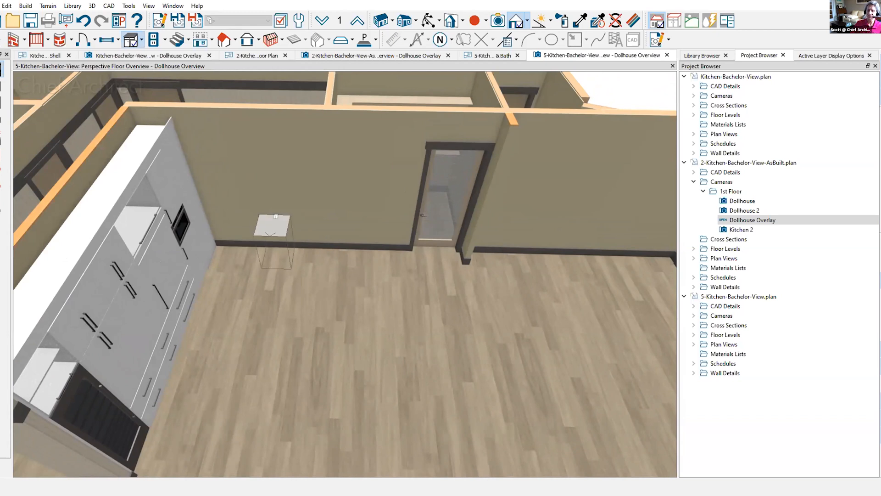
click(275, 227)
scroll(277, 266, up, 5)
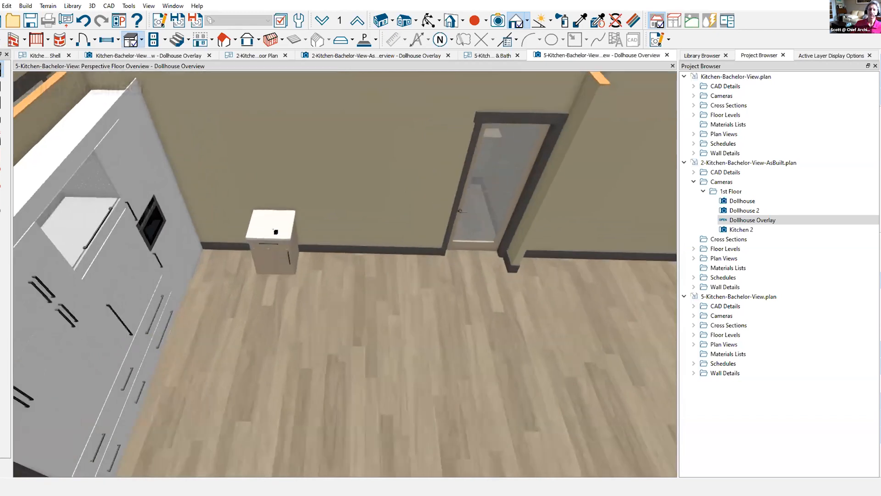
scroll(277, 285, up, 3)
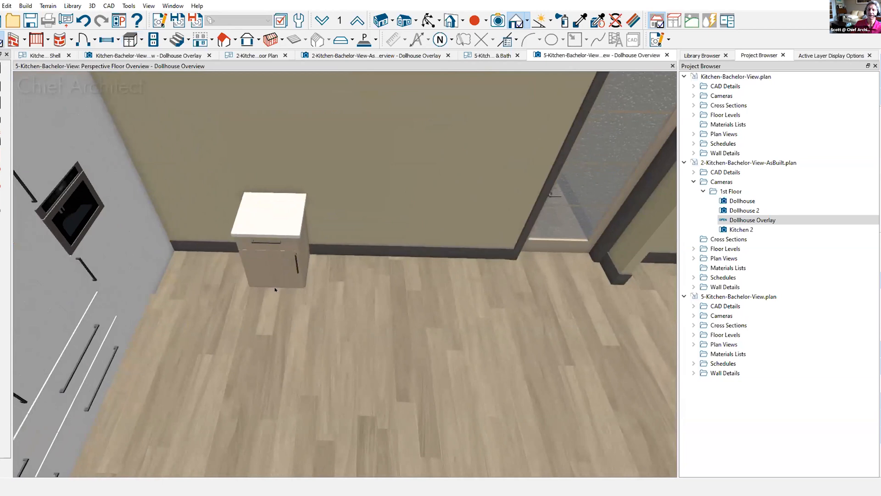
scroll(280, 296, up, 2)
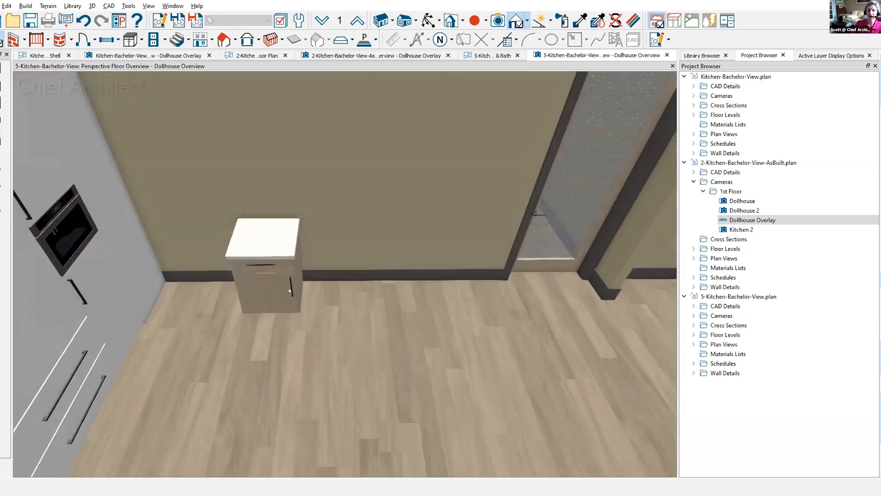
scroll(277, 291, up, 3)
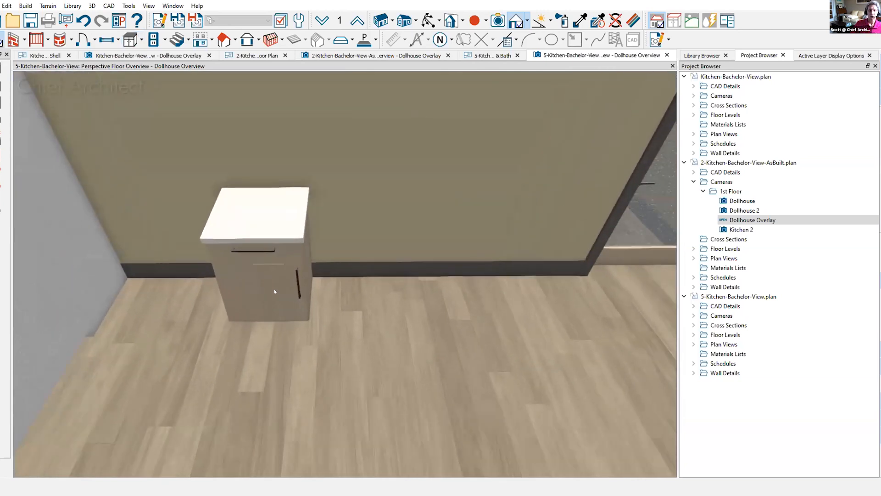
click(287, 290)
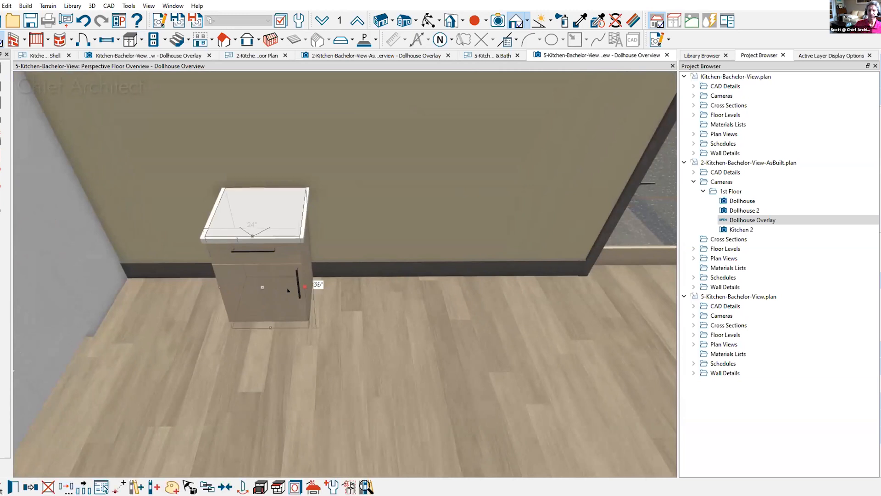
drag(300, 279, 316, 284)
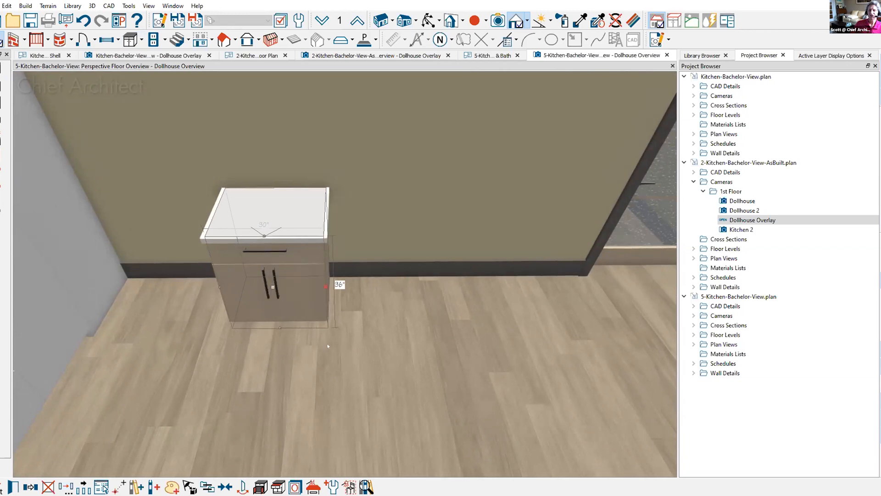
Remove the drawer from the front of the 30" base cabinet.
double_click(306, 309)
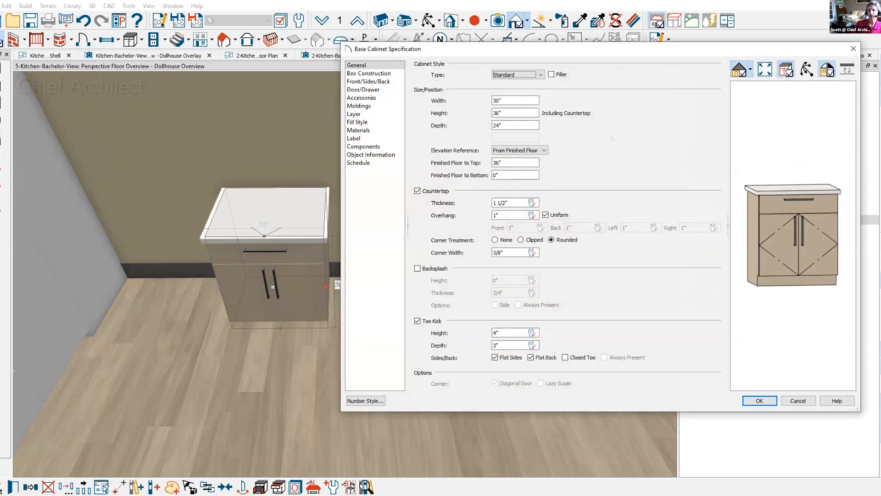
click(765, 206)
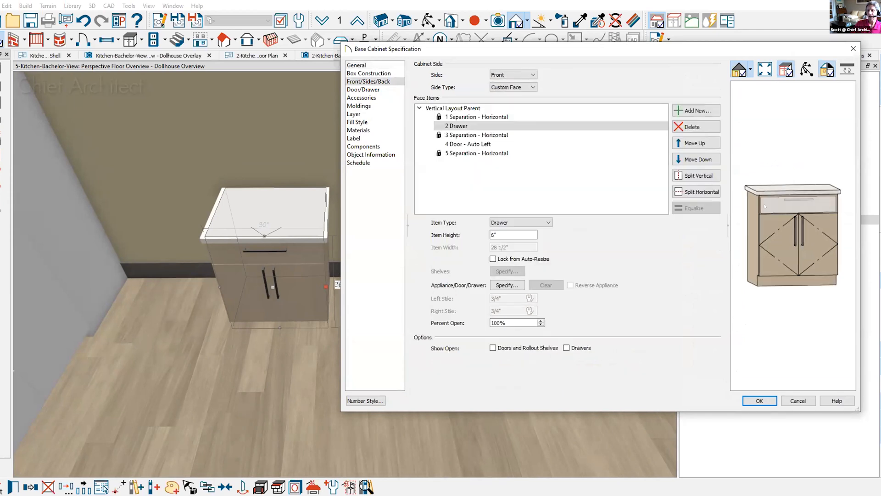
click(695, 126)
click(759, 400)
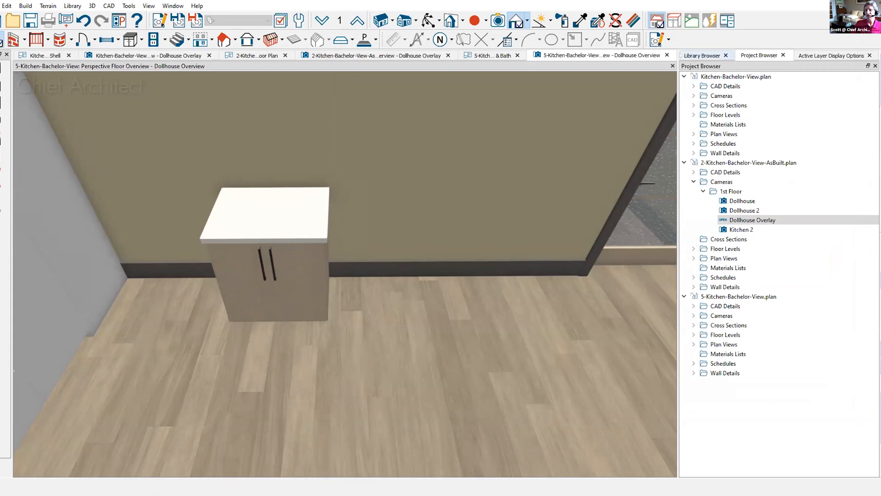
Try the arched Castle Glen Door from the Bishop Cabinets 1/2" Overlay doors on the base cabinet, and undo it.
click(687, 54)
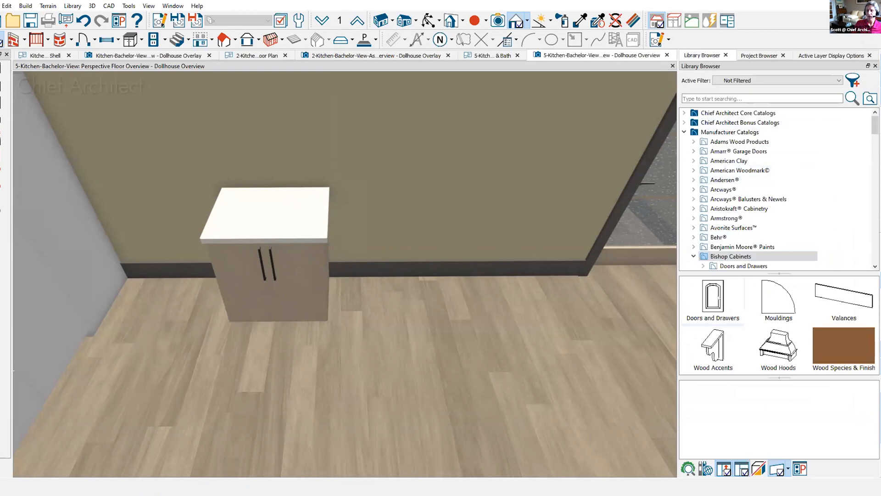
double_click(716, 297)
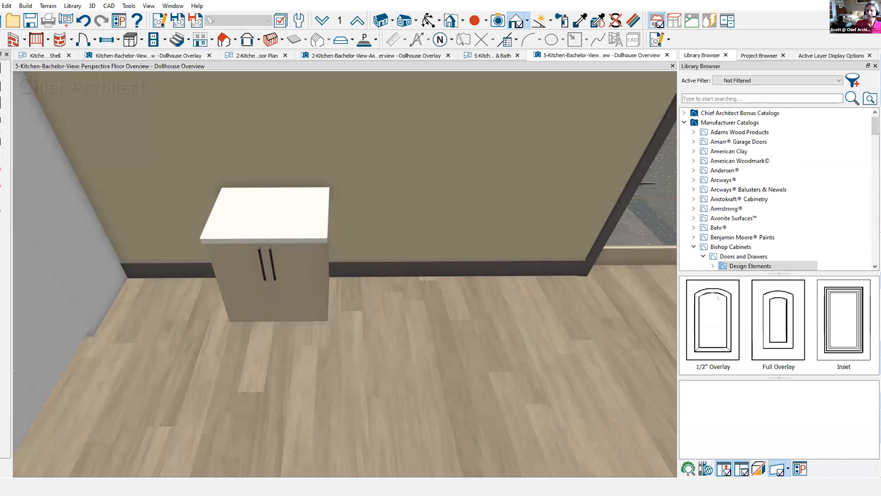
double_click(718, 298)
click(708, 313)
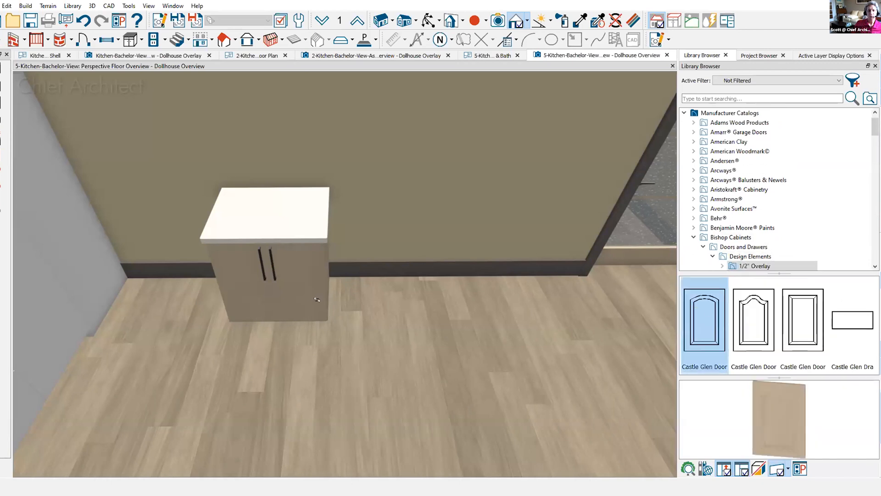
click(256, 298)
scroll(257, 298, up, 3)
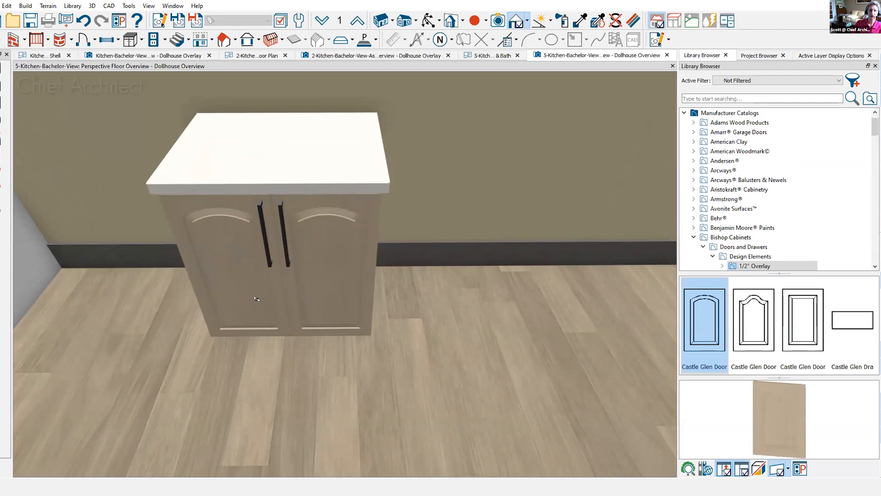
click(83, 20)
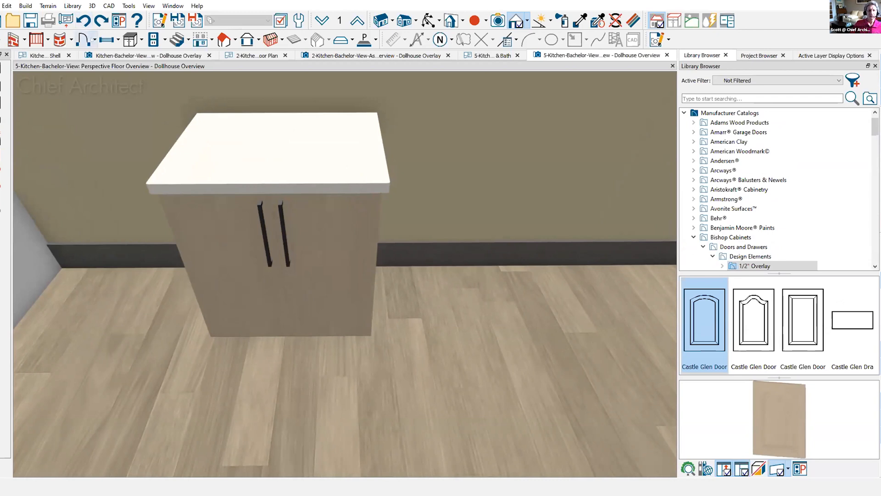
Place a second base cabinet on the same wall, between the first cabinet and the pantry door.
click(131, 41)
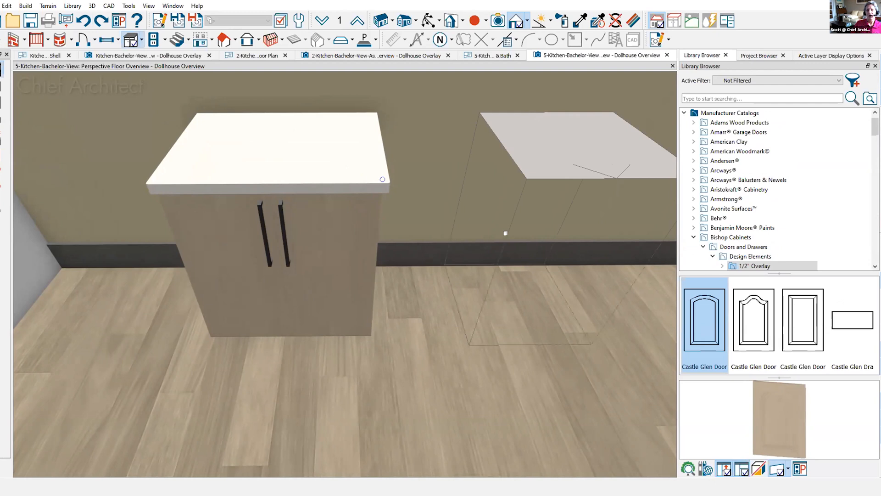
click(553, 256)
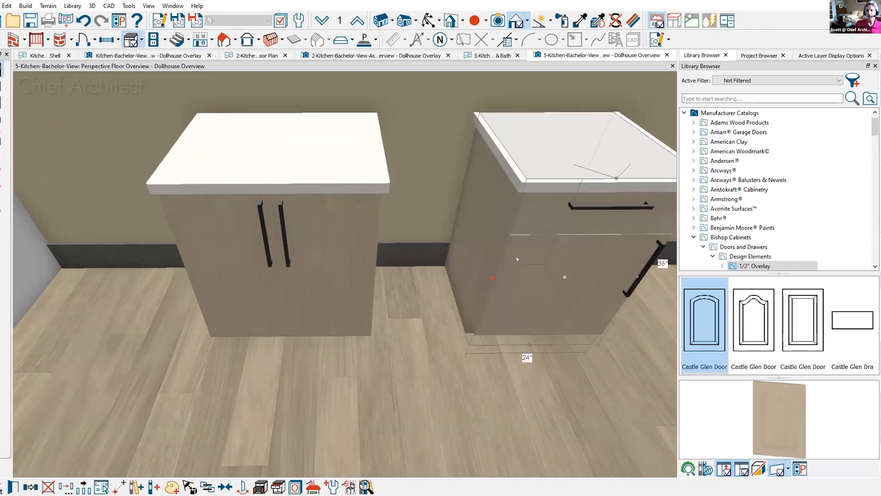
Widen the second base cabinet and move it flush against the side of the first base cabinet.
drag(489, 269, 455, 278)
drag(539, 272, 472, 284)
key(Escape)
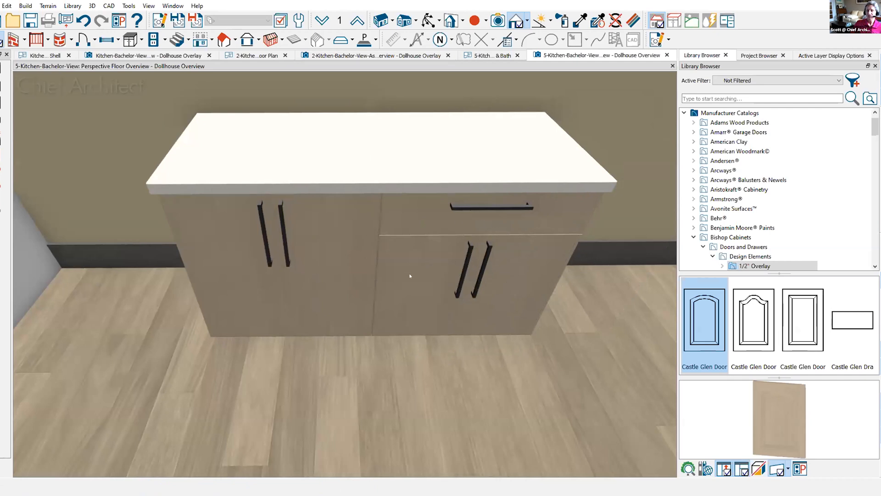
Change the second base cabinet's door to a drawer and split it horizontally to make a three-drawer front.
click(436, 300)
double_click(436, 300)
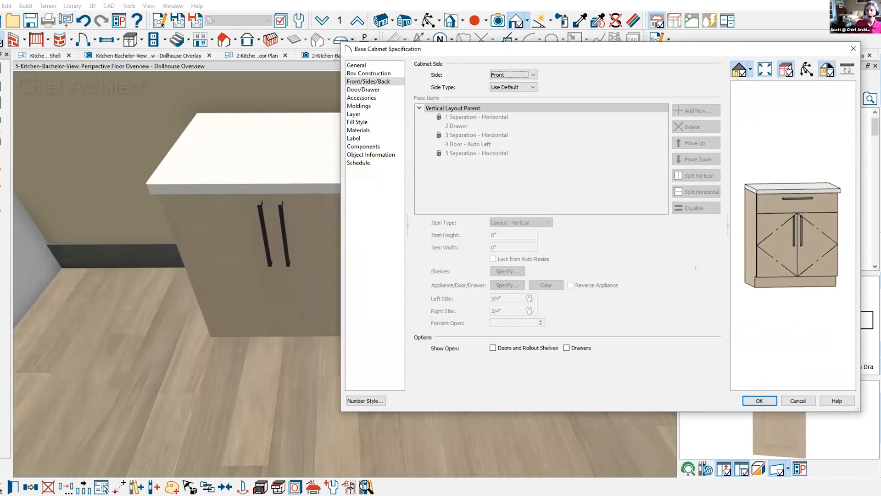
click(757, 262)
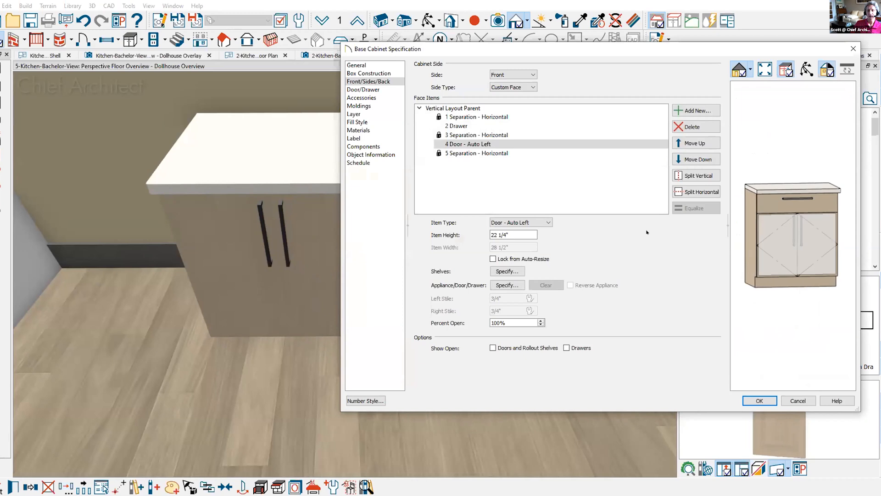
click(543, 222)
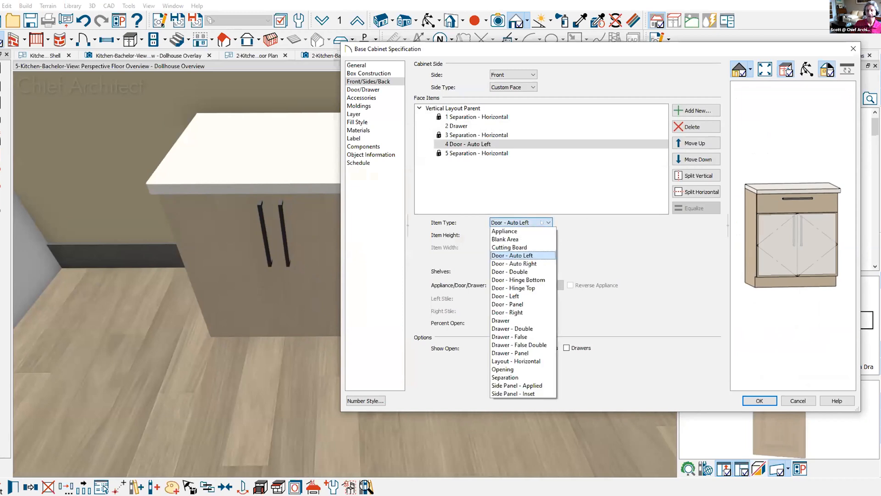
click(508, 320)
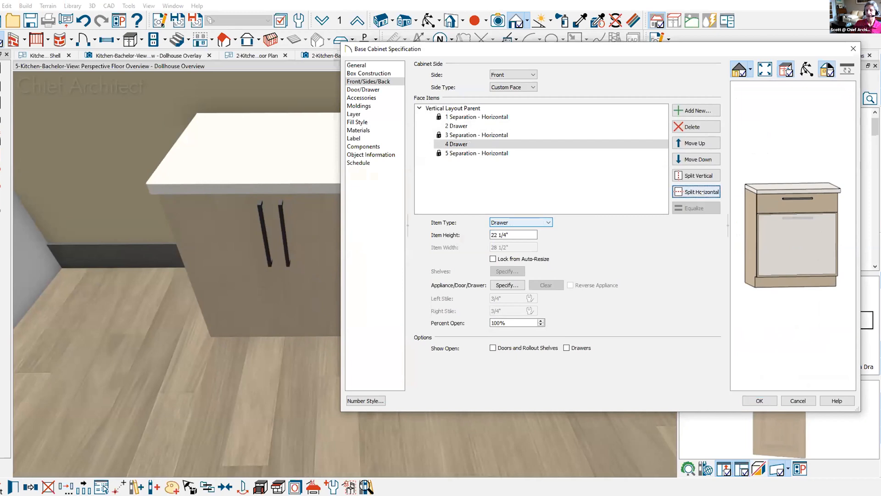
click(701, 192)
click(760, 401)
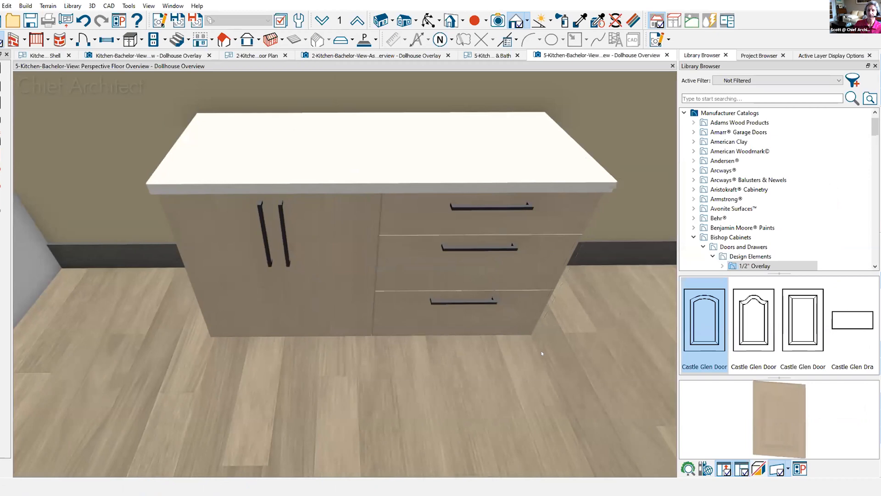
Place a base cabinet filler on the back wall between the tall cabinets and the 30" base cabinet.
middle_drag(376, 339, 481, 343)
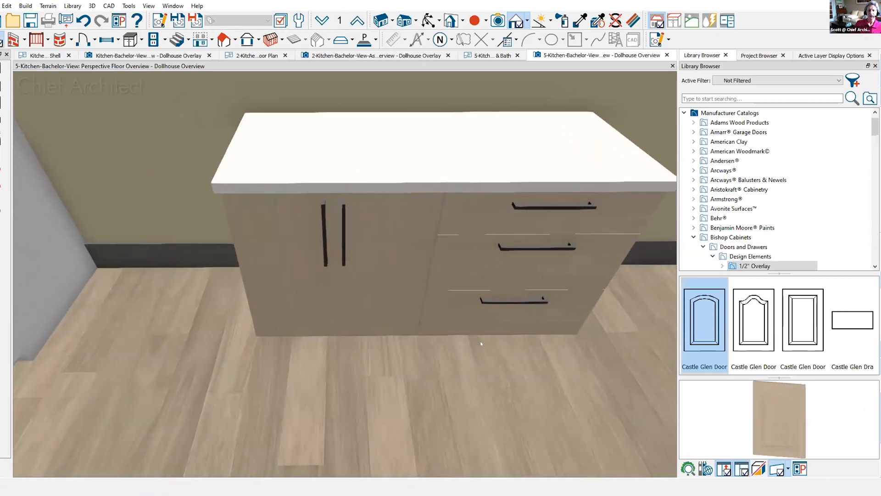
scroll(481, 343, down, 3)
middle_drag(204, 300, 235, 331)
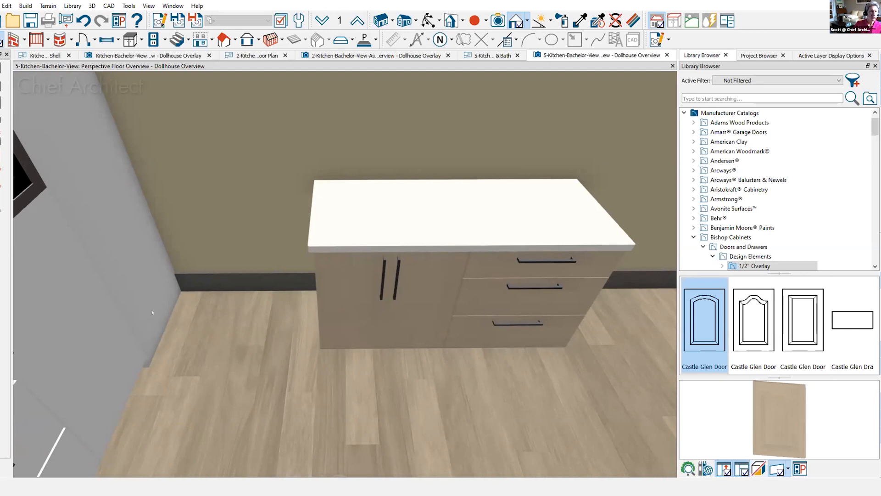
click(25, 6)
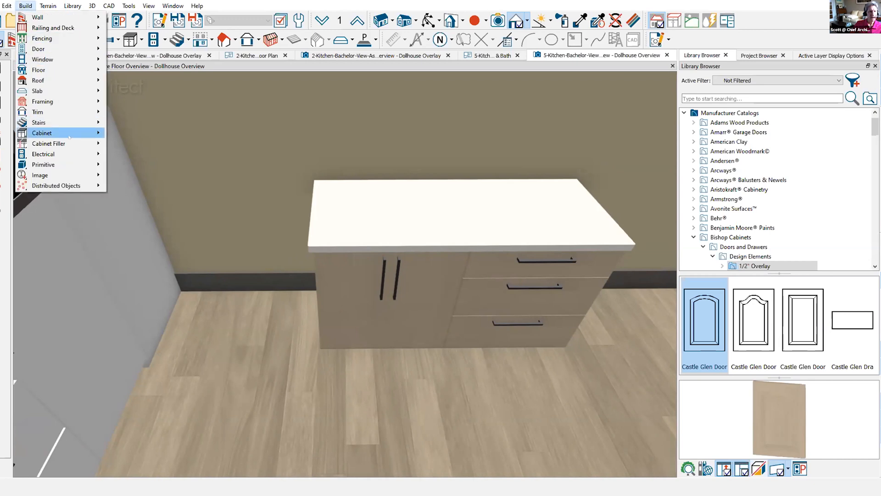
mouse_move(92, 143)
click(145, 144)
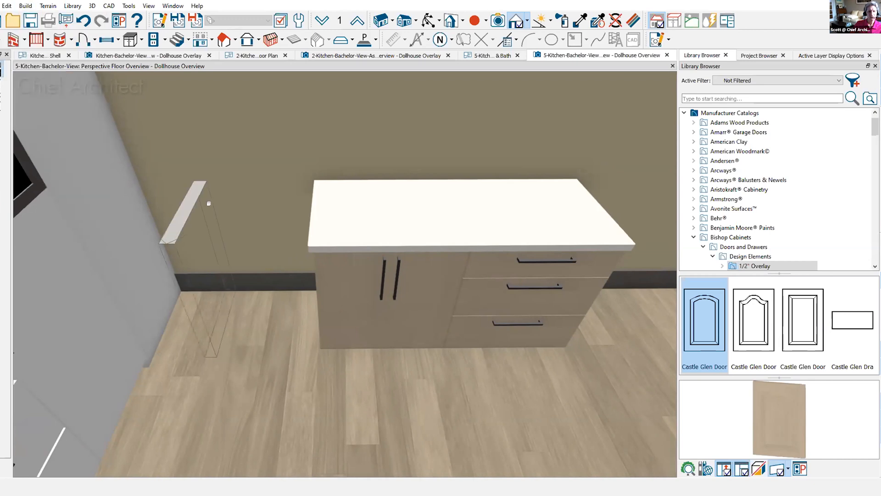
click(156, 292)
scroll(156, 292, up, 2)
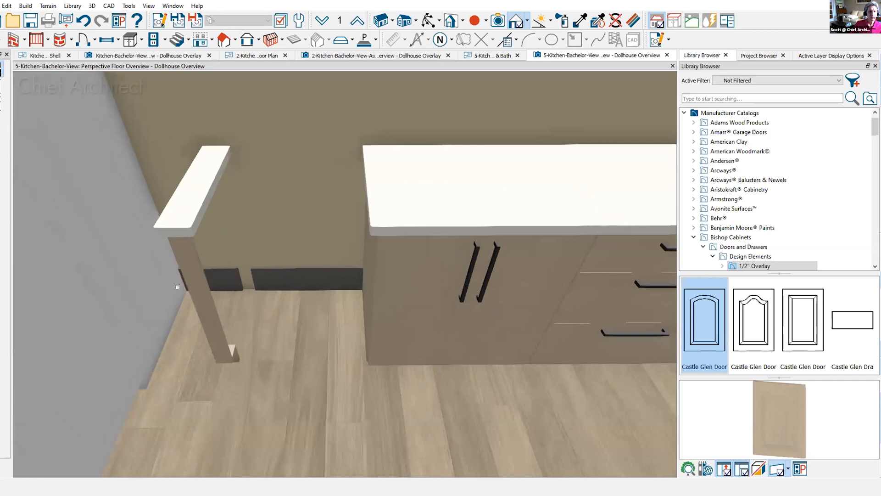
Set the base filler's width to 2" and move it against the side of the tall cabinets.
click(203, 284)
drag(199, 276, 194, 269)
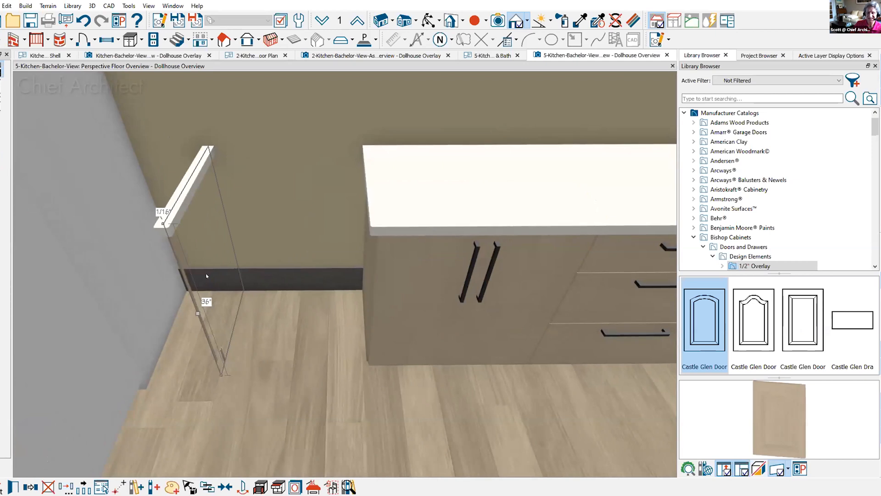
double_click(221, 260)
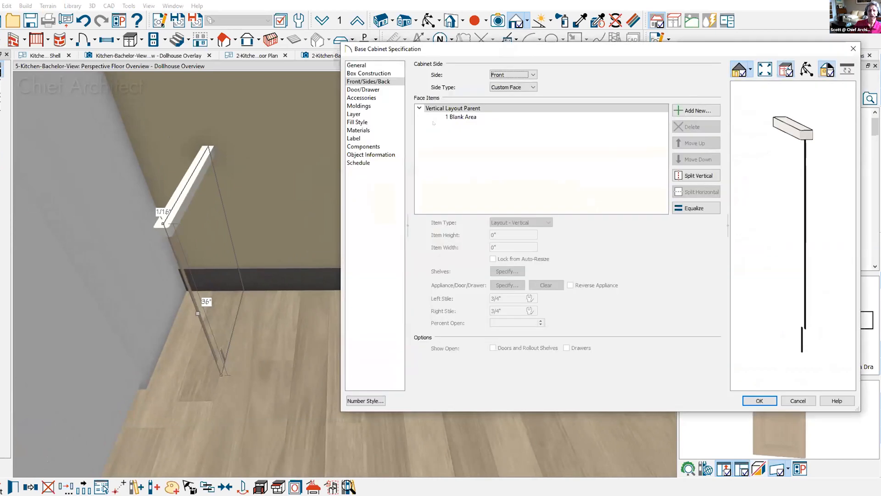
click(384, 66)
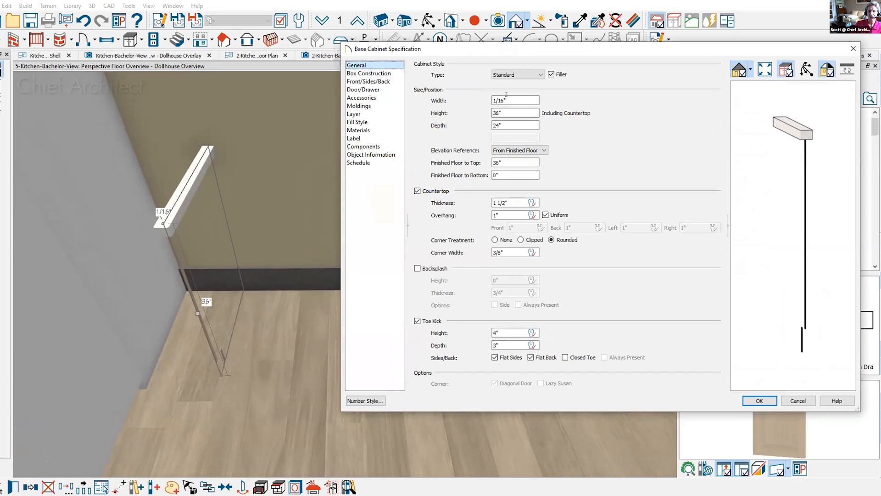
text(3)
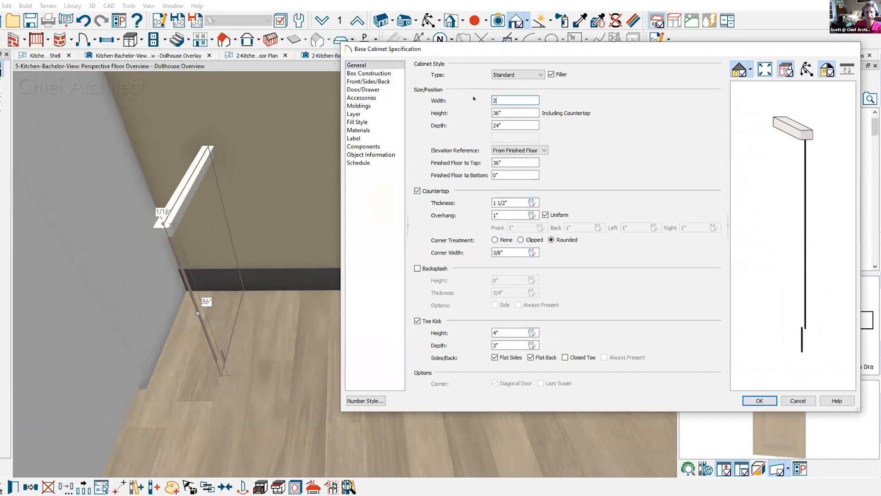
key(Return)
drag(197, 311, 101, 299)
Select both base cabinets and slide them together along the wall until they butt against the filler.
scroll(115, 300, down, 3)
click(366, 318)
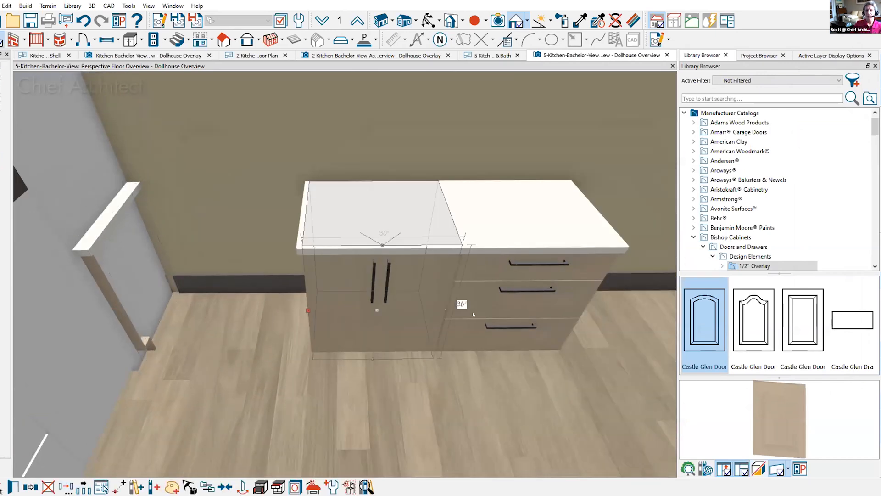
shift+click(511, 312)
drag(439, 310, 243, 324)
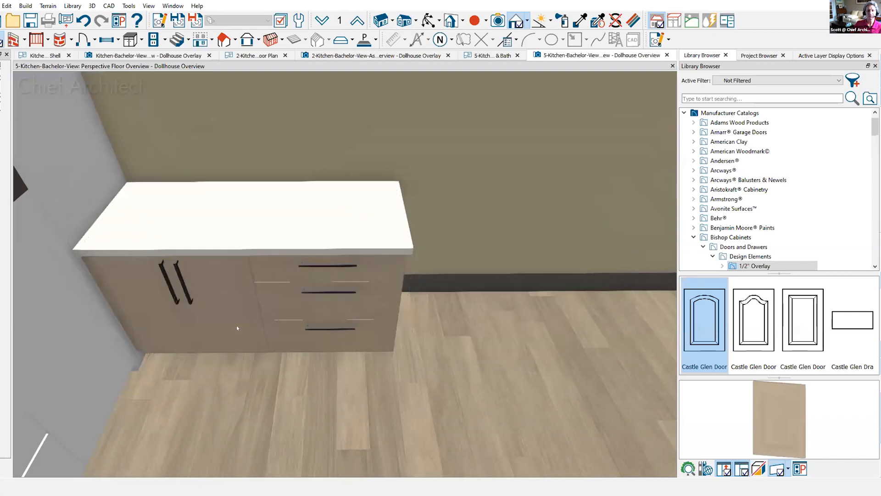
Place a wall cabinet on the back wall above the two base cabinets.
drag(335, 381, 332, 334)
middle_drag(338, 370, 344, 390)
scroll(344, 390, down, 1)
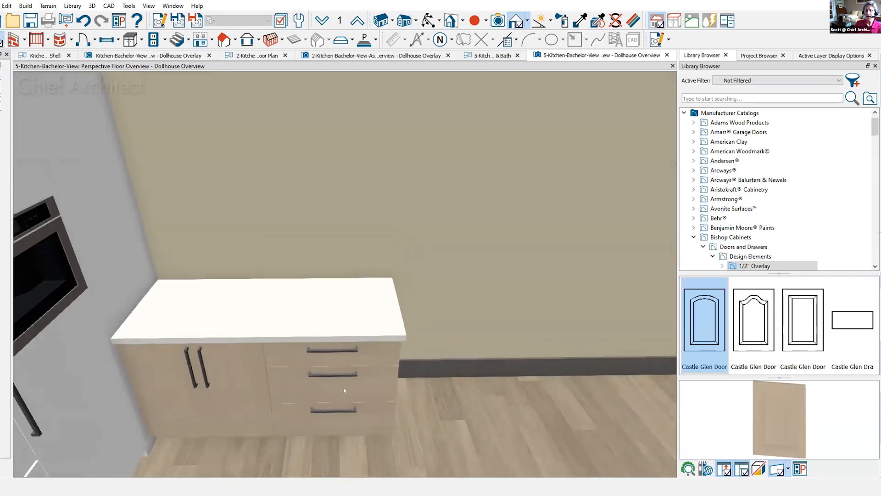
click(141, 40)
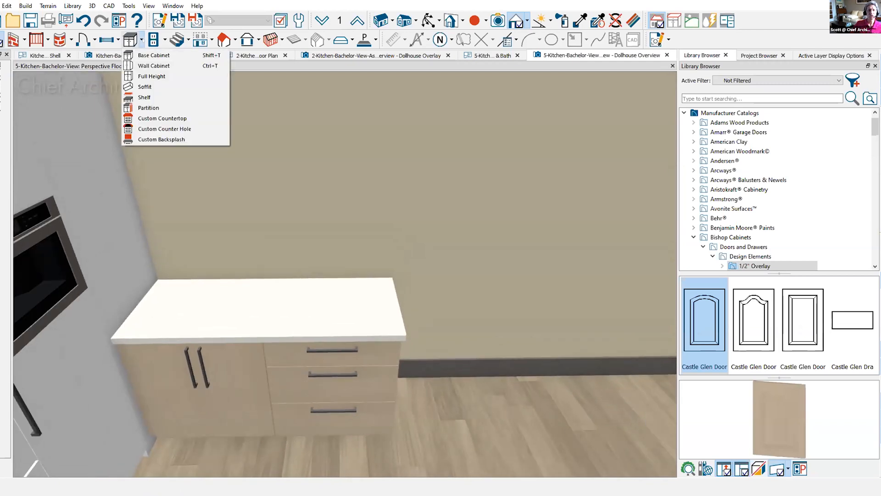
click(151, 65)
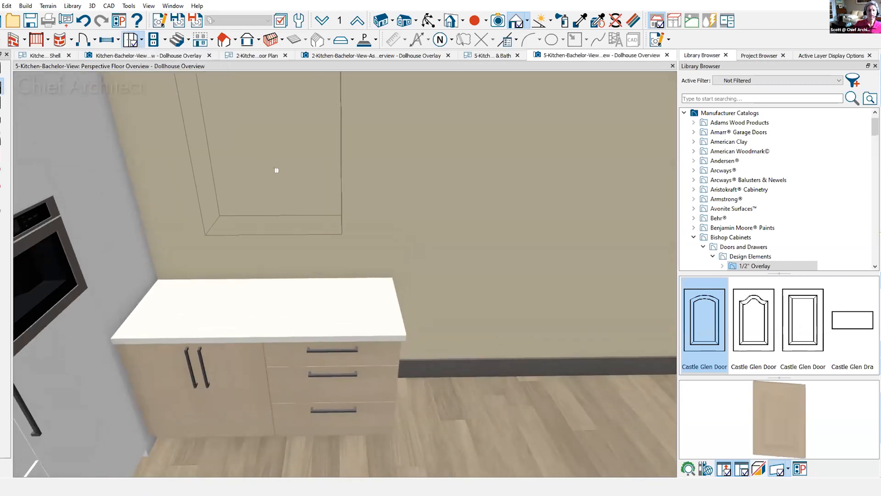
click(300, 220)
middle_drag(294, 268, 310, 367)
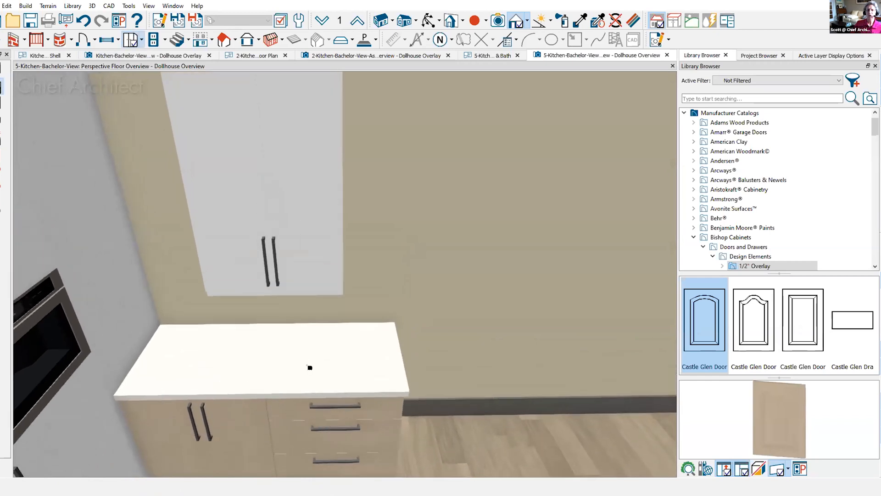
scroll(309, 367, down, 2)
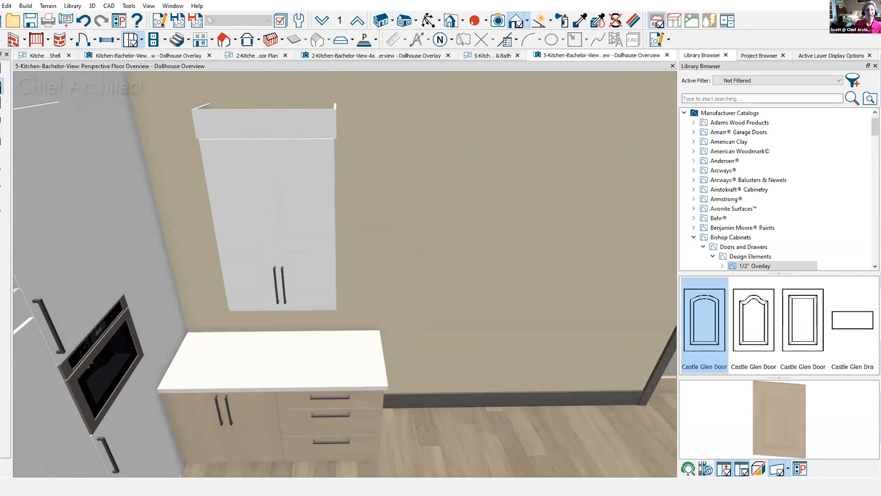
Switch the rendering technique to Vector View and extend the wall cabinet upward to a height of 54".
click(527, 20)
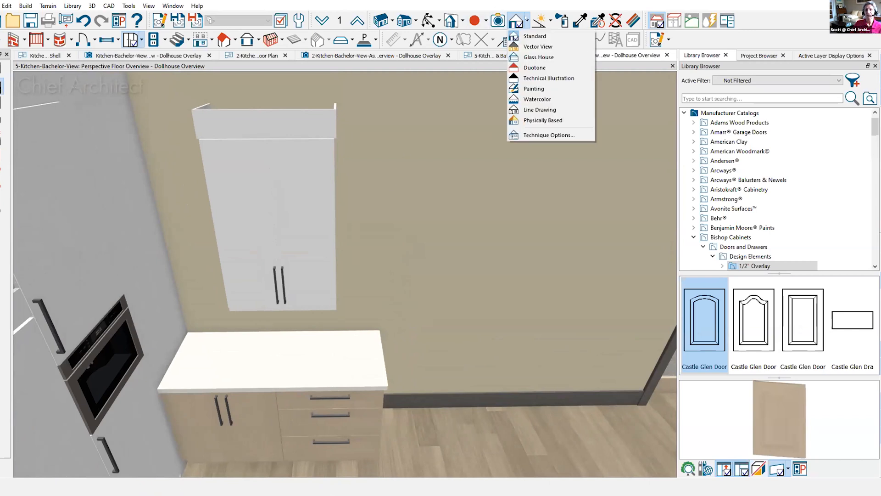
click(547, 45)
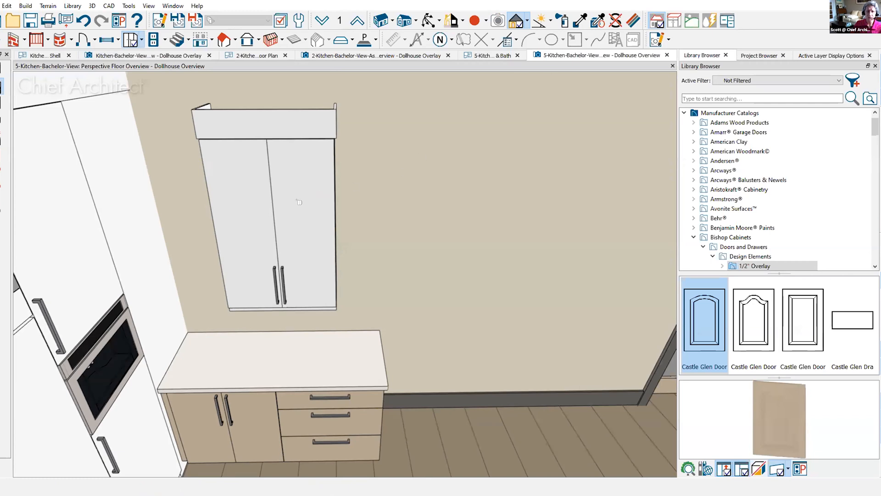
click(299, 178)
drag(263, 133, 269, 86)
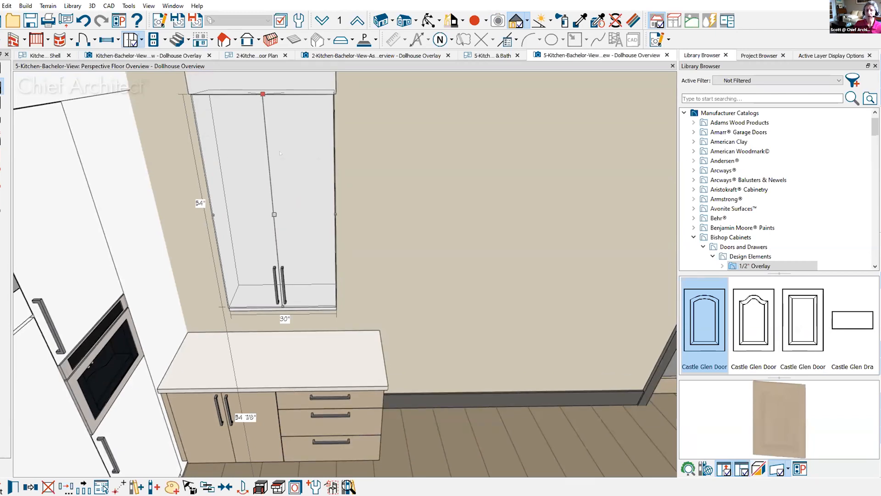
Split the wall cabinet's door face horizontally and set the upper door item's height to 15".
double_click(213, 148)
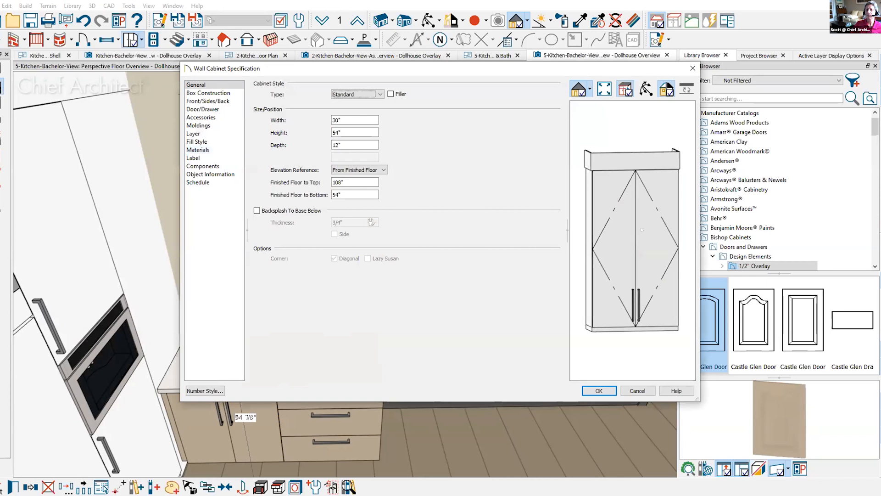
click(648, 230)
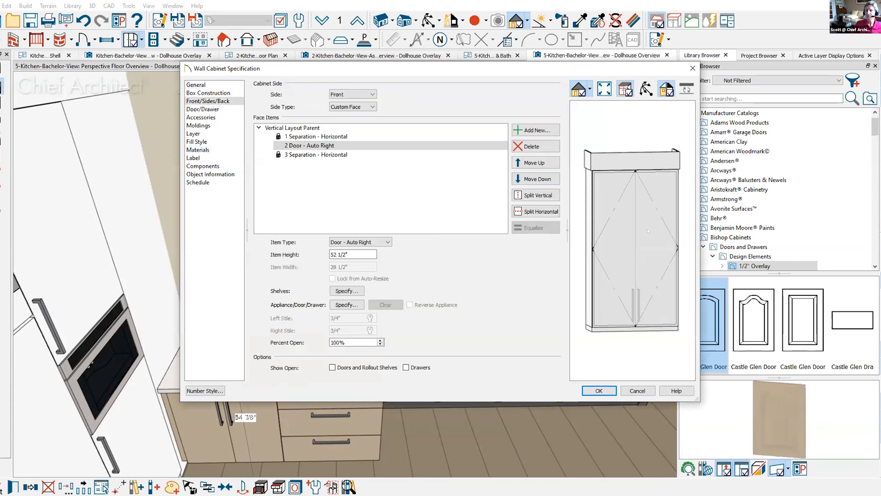
click(536, 211)
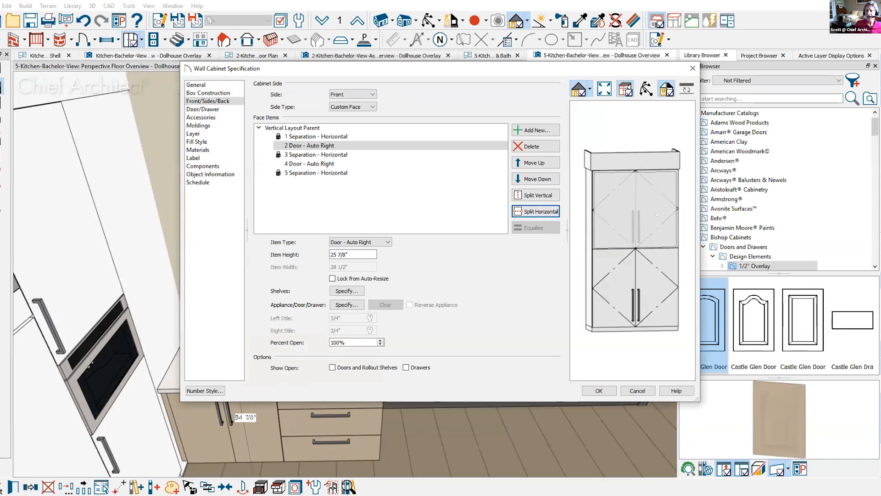
click(355, 254)
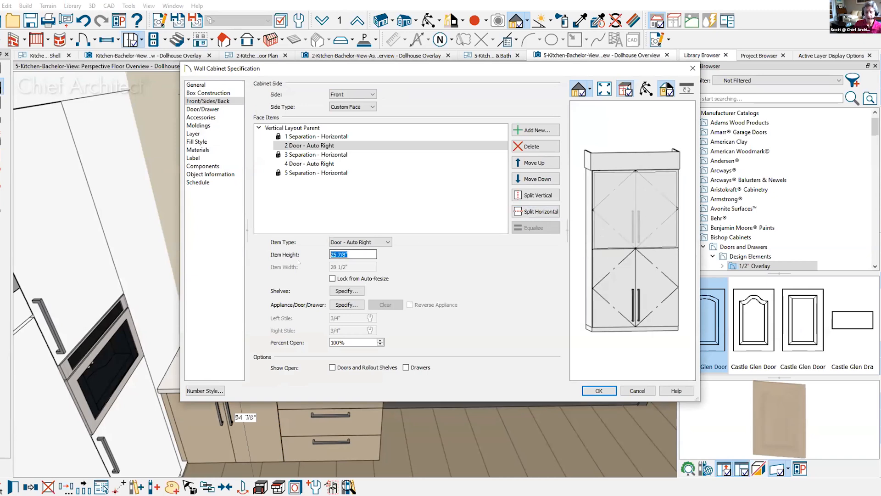
text(15)
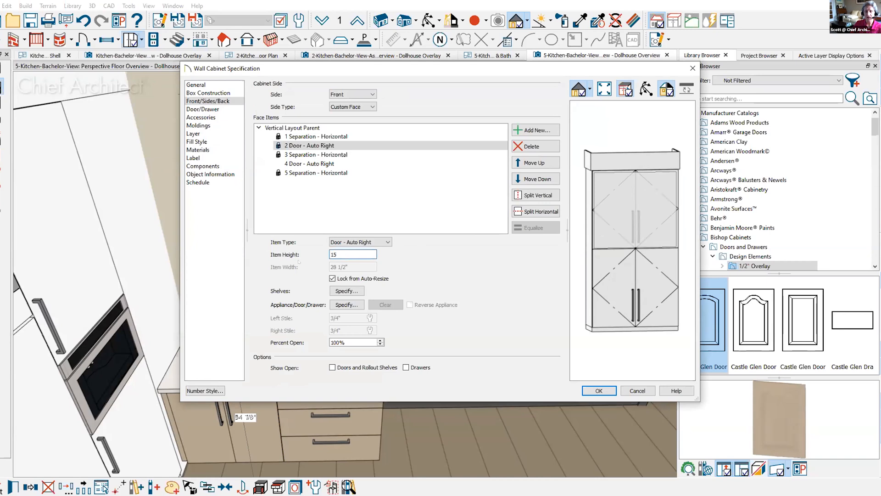
key(Tab)
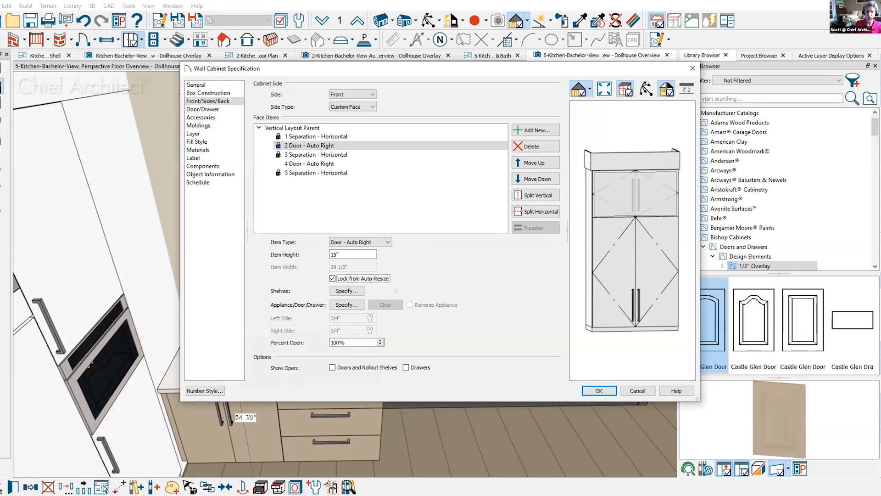
Set the upper doors of the wall cabinet to the Framed Doors style with glass doors.
click(345, 304)
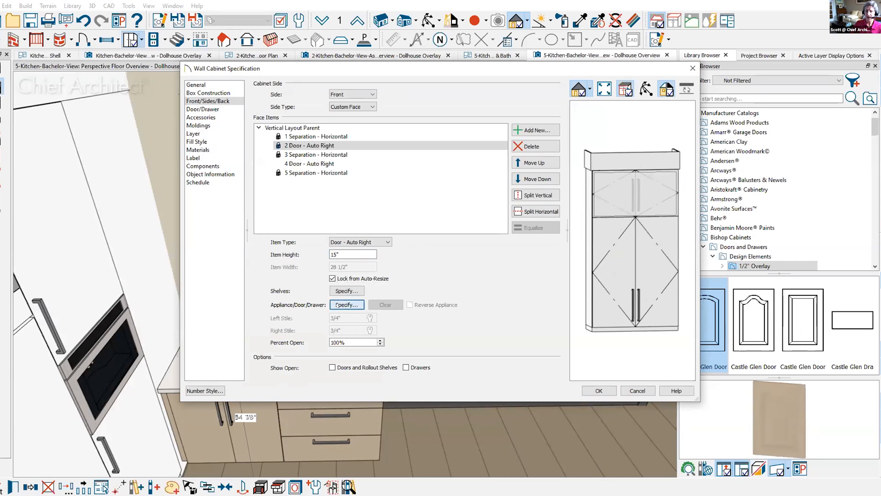
click(381, 136)
click(373, 161)
click(357, 148)
scroll(514, 179, up, 5)
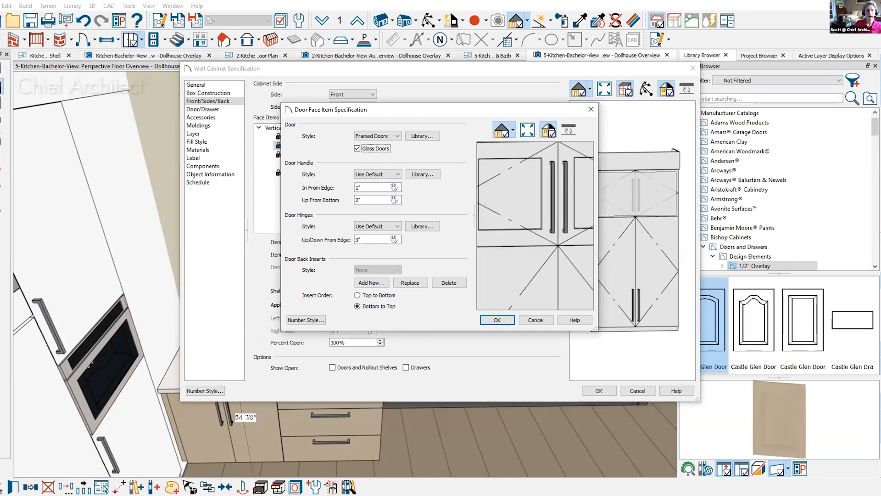
Assign the short vertical pull from the KBI-Class cabinet-hardware-millwork library folder as the upper glass doors' handle and accept the wall cabinet changes.
click(423, 175)
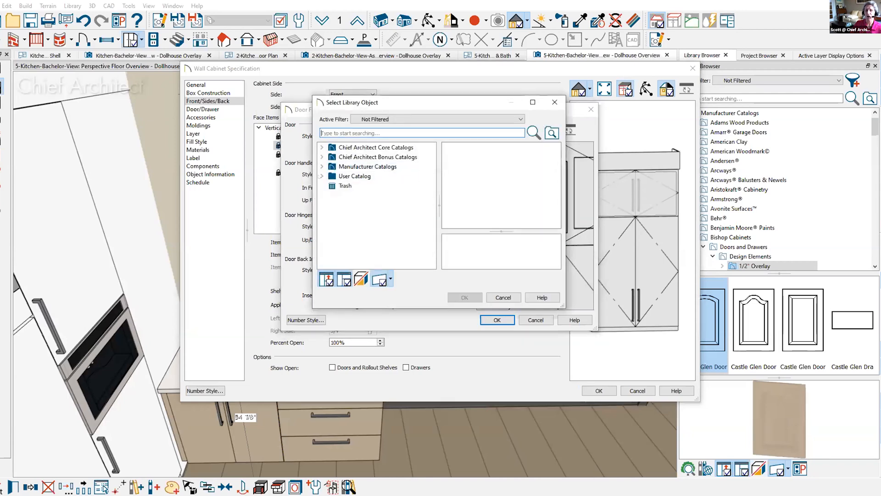
click(322, 175)
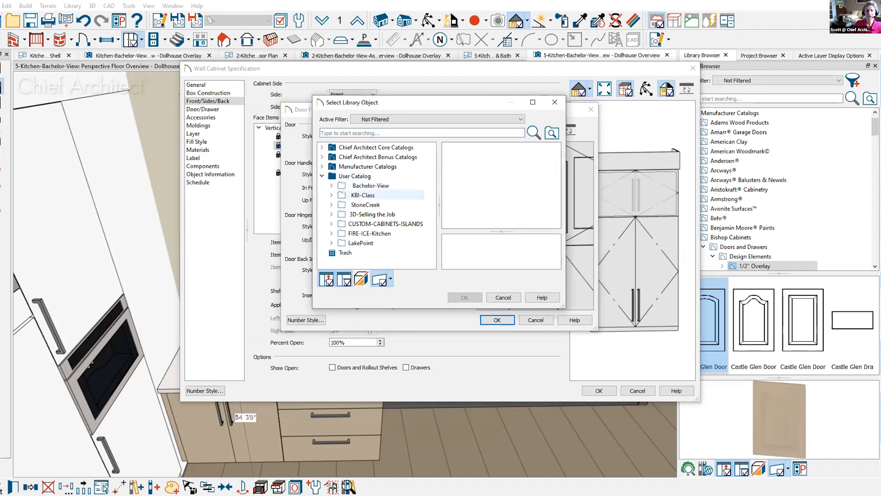
click(331, 195)
click(391, 205)
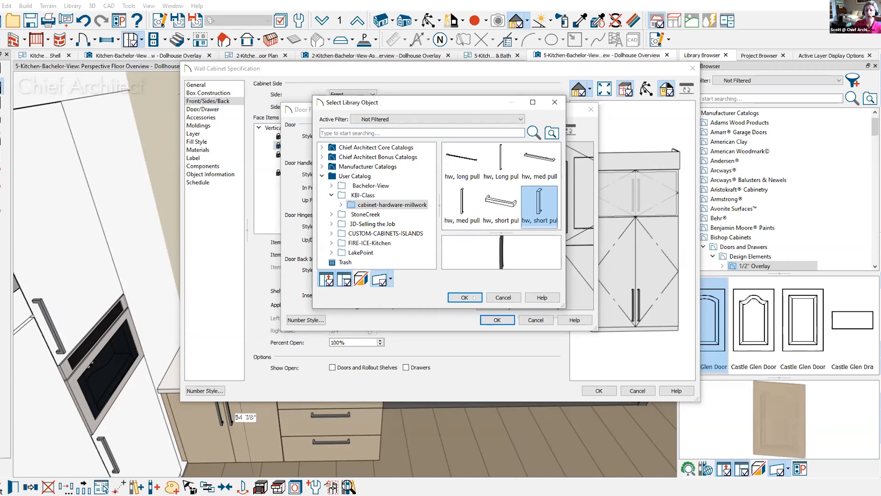
click(464, 297)
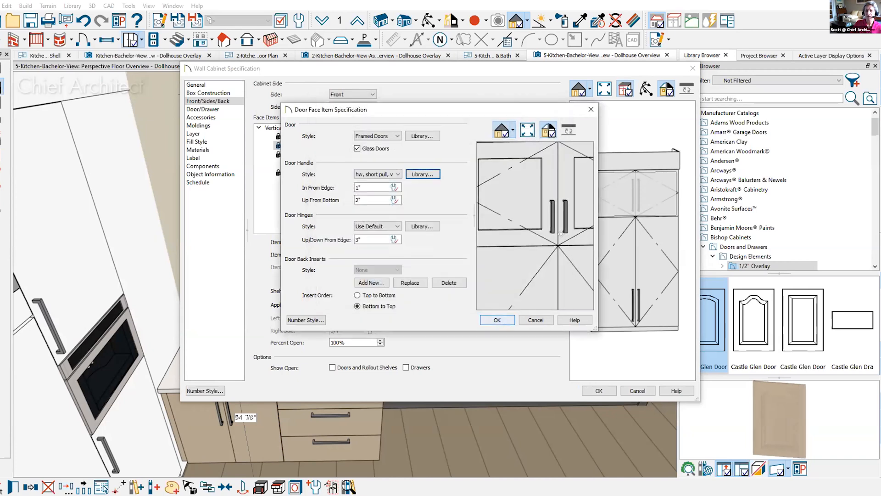
click(497, 320)
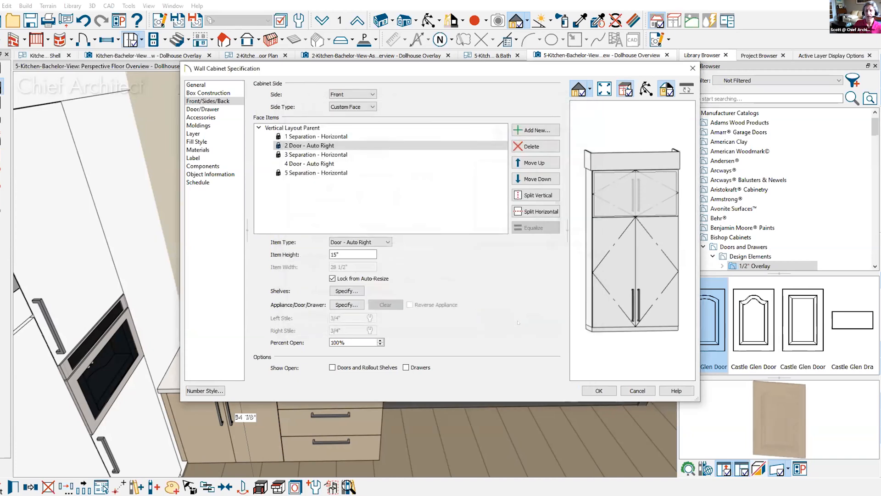
key(Return)
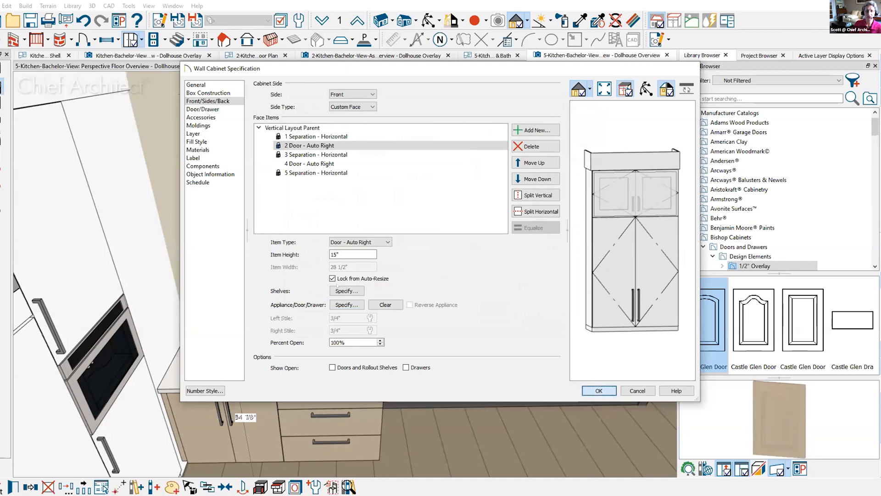
key(Escape)
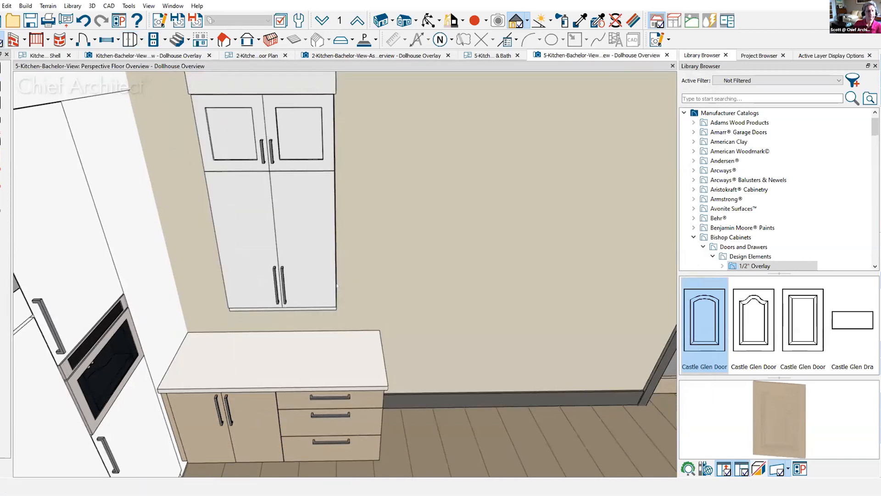
Copy the wall cabinet directly to its right along the back wall and narrow the copy to a width of 27".
scroll(337, 285, down, 2)
click(304, 261)
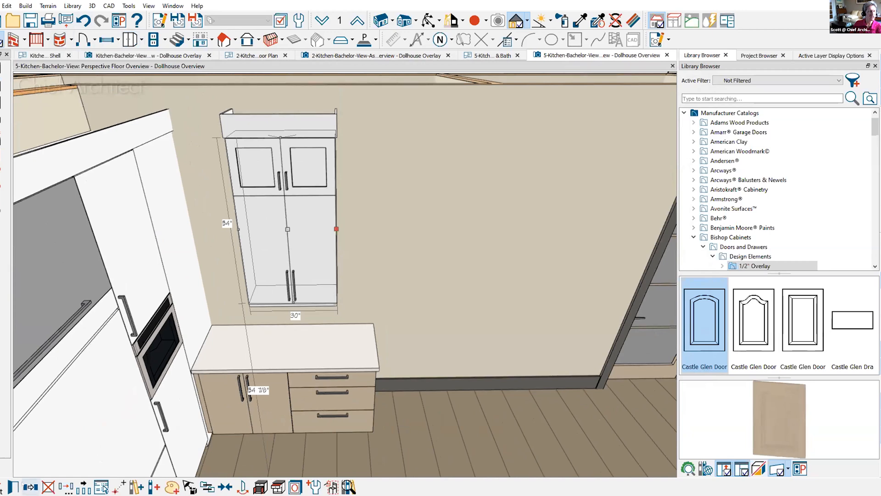
click(31, 487)
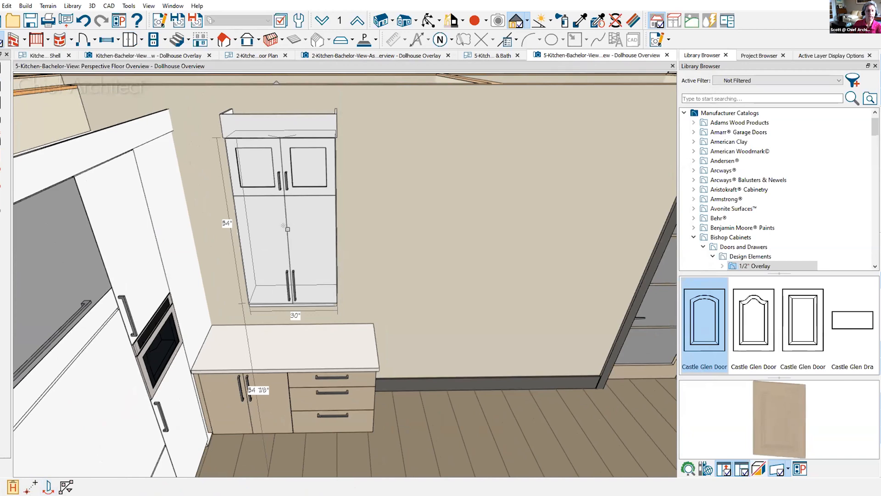
drag(331, 230, 422, 224)
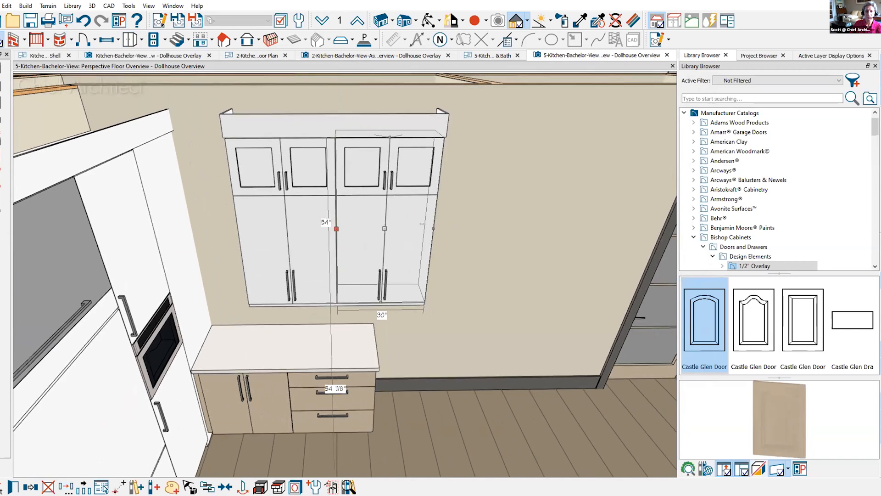
drag(422, 224, 432, 234)
Add a wall filler to the left of the wall cabinets, extend it upward to 54" and narrow it to 2".
click(141, 40)
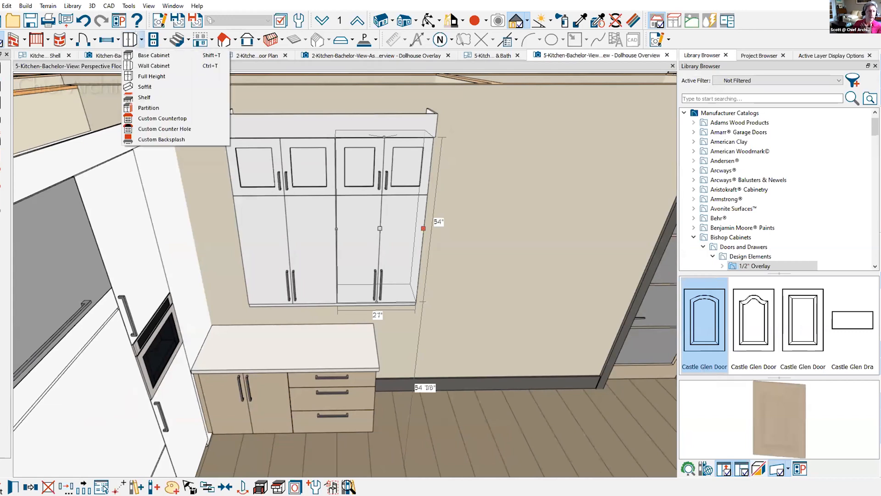
click(25, 6)
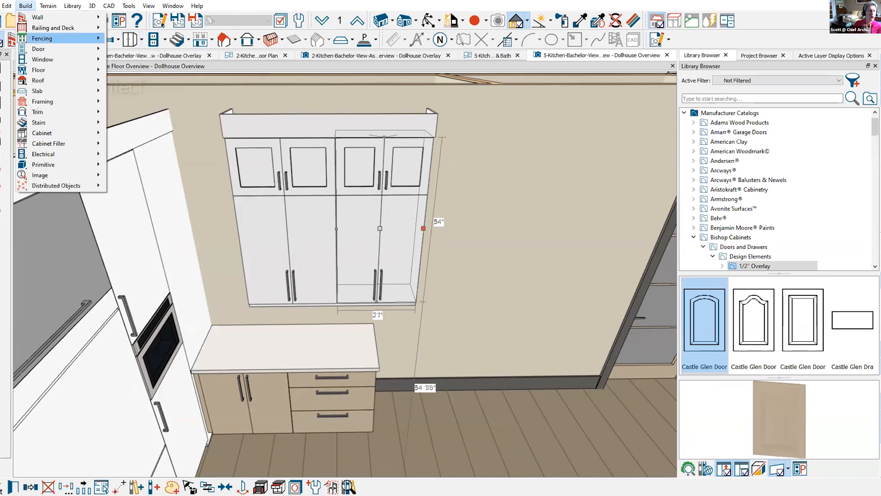
mouse_move(55, 143)
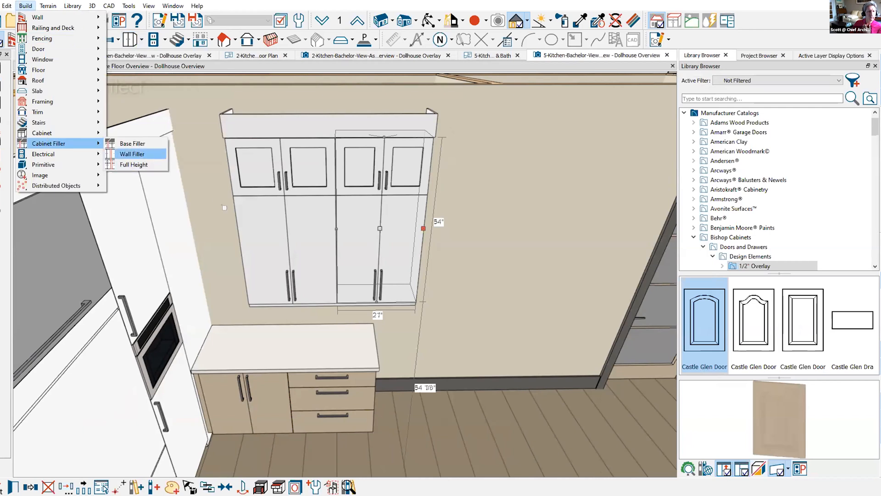
click(132, 154)
click(216, 230)
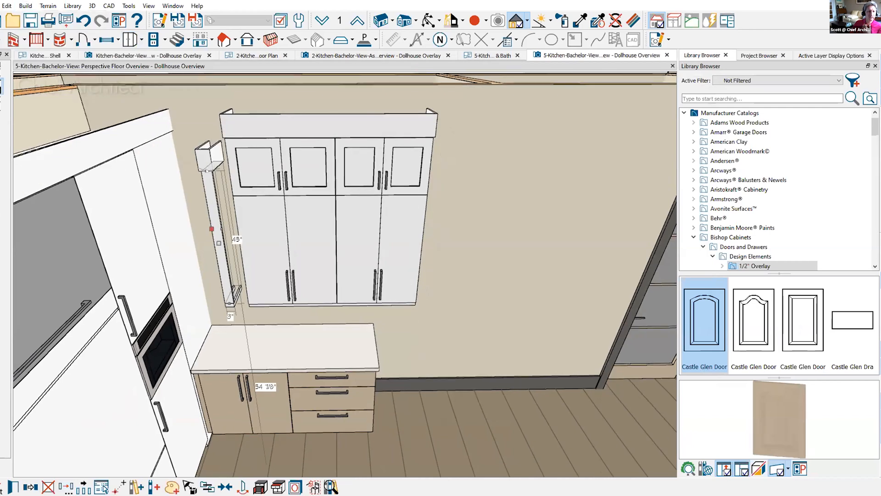
drag(195, 128, 195, 122)
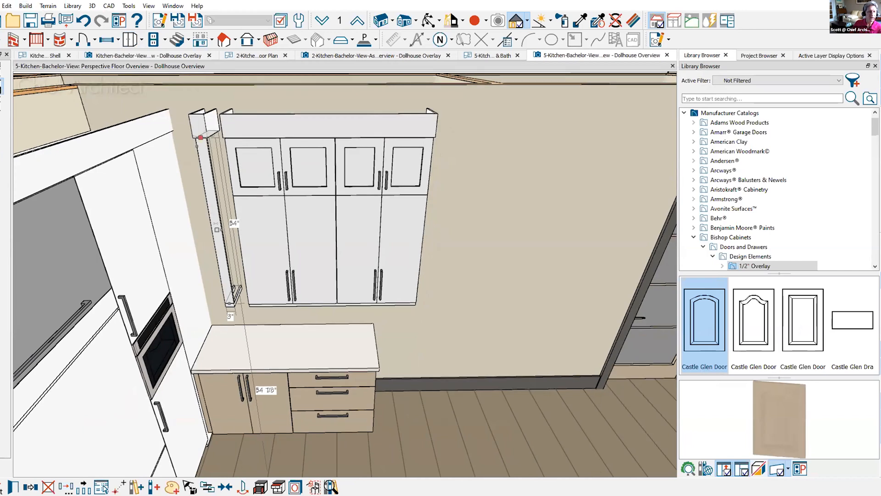
drag(212, 225, 208, 225)
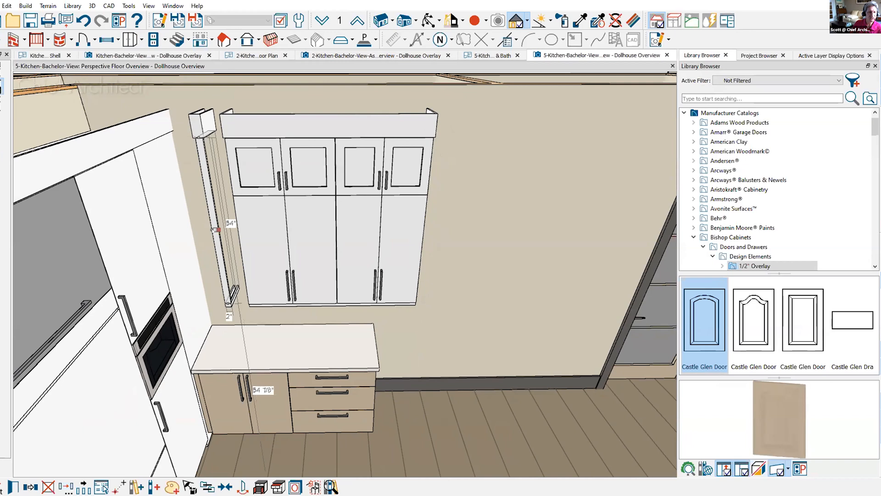
Move the wall filler against the tall oven cabinet and slide the blocked pair of wall cabinets over against the filler.
drag(303, 219, 272, 218)
click(328, 228)
key(Tab)
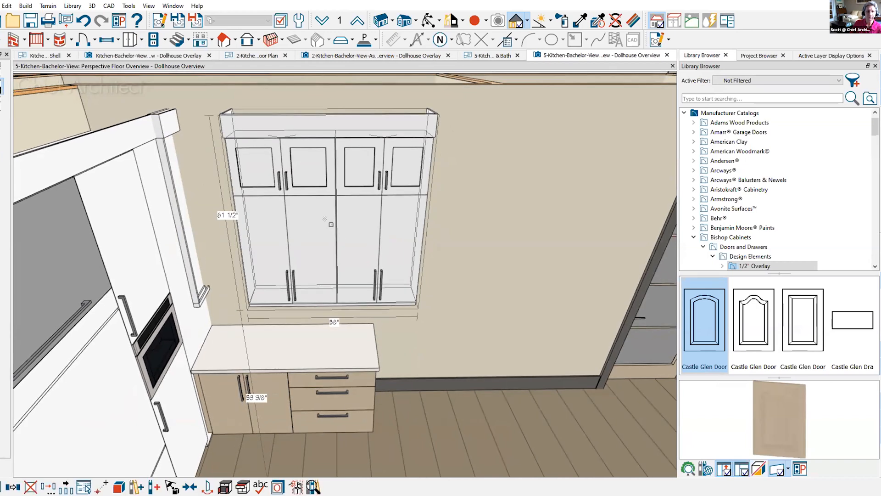
drag(329, 226, 279, 226)
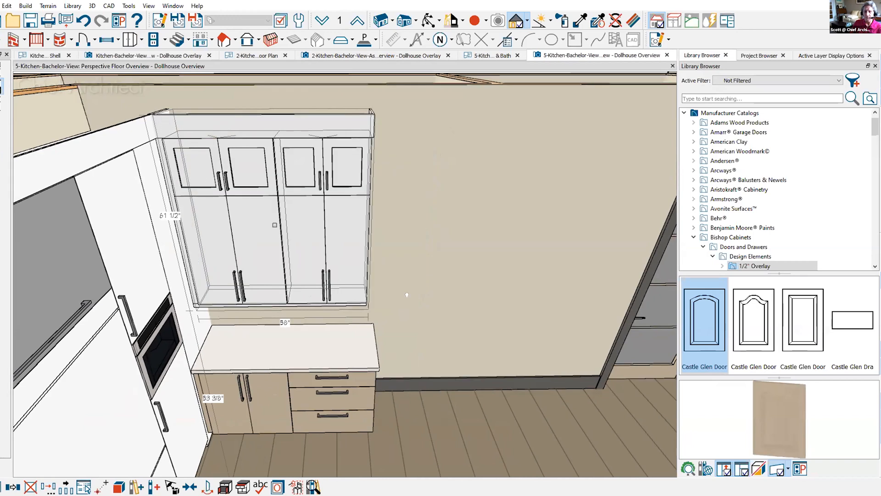
Turn off the uniform countertop overhang on the drawer base cabinet and set its right overhang to 0".
scroll(405, 341, up, 5)
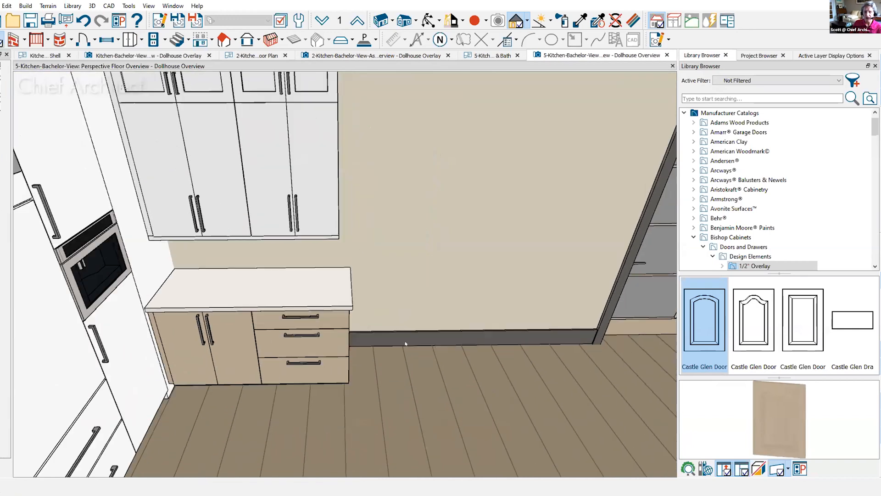
scroll(405, 343, up, 4)
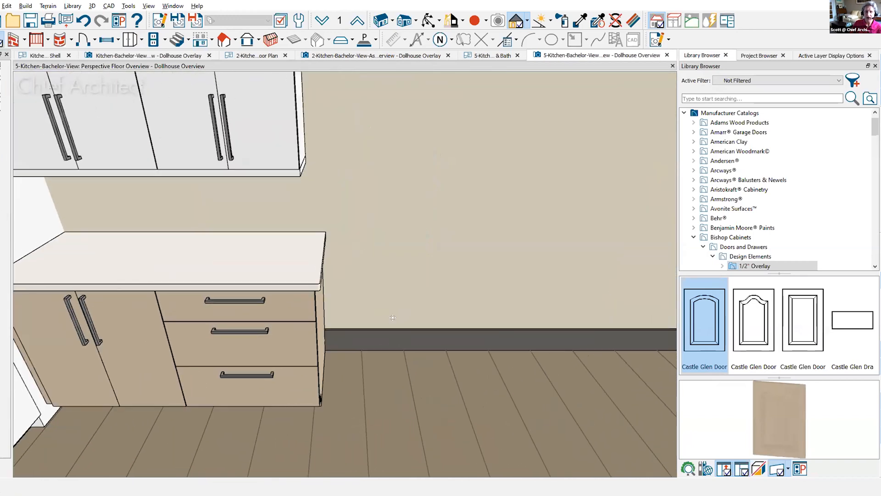
middle_drag(392, 317, 327, 219)
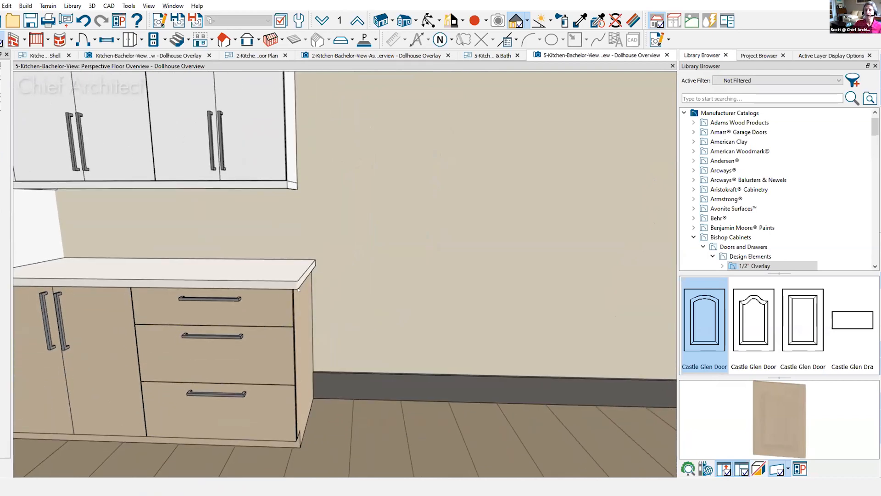
click(281, 345)
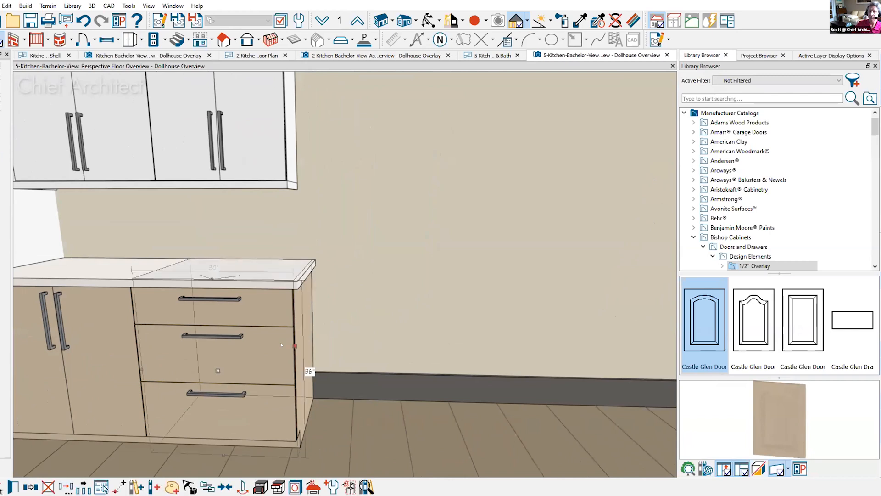
double_click(281, 345)
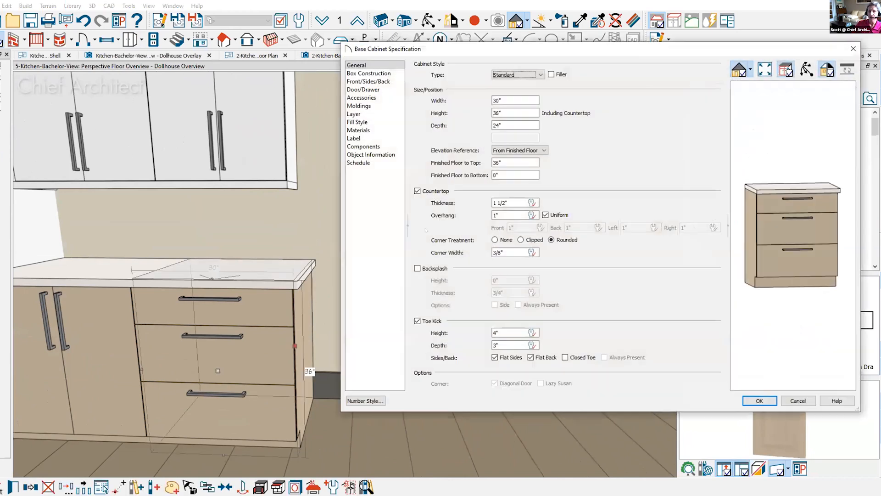
click(546, 214)
double_click(683, 227)
text(0)
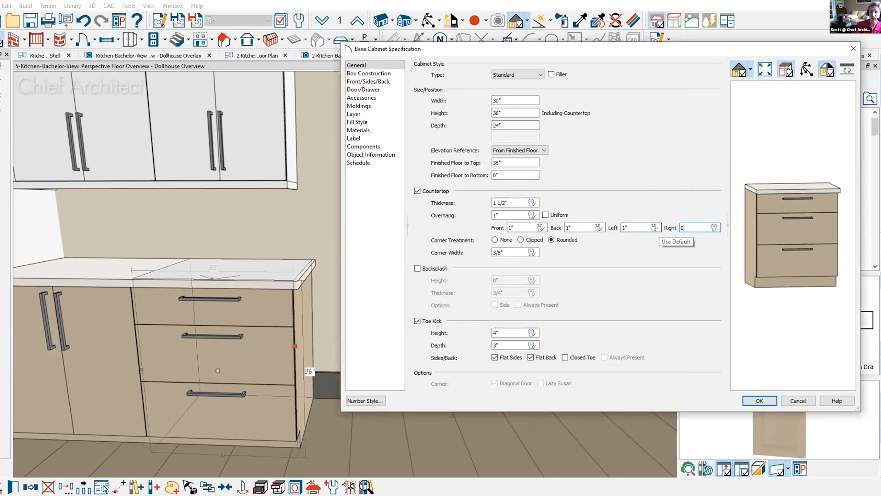
key(Tab)
scroll(854, 206, up, 3)
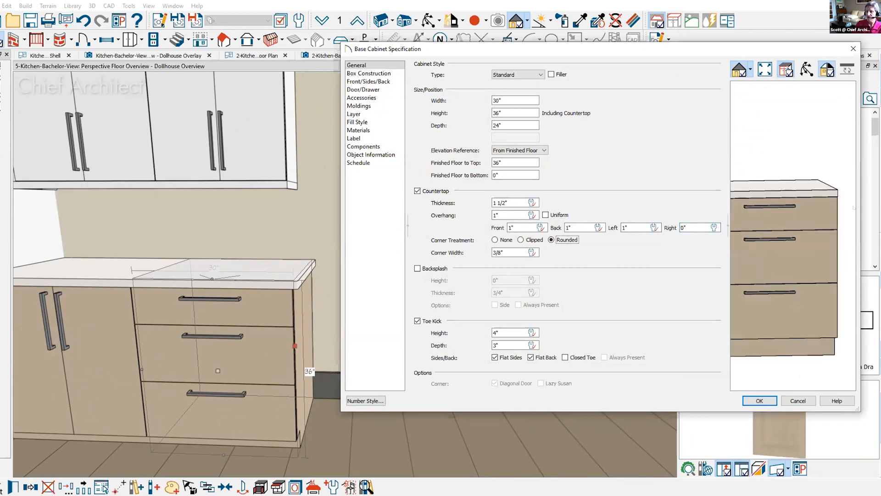
middle_drag(783, 203, 762, 206)
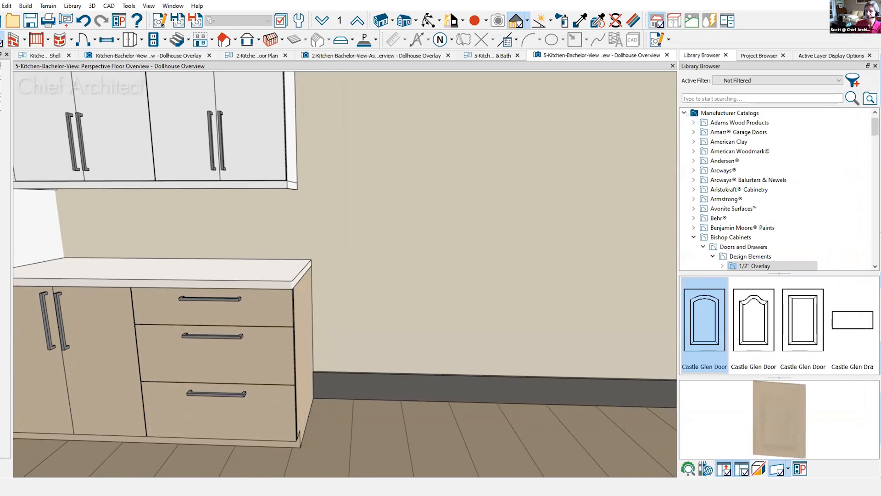
Place the Wolf-IR-36 range from the Bachelor-View Kitchen folder of the User Catalog on the back wall, right of the base cabinets.
click(684, 112)
click(684, 141)
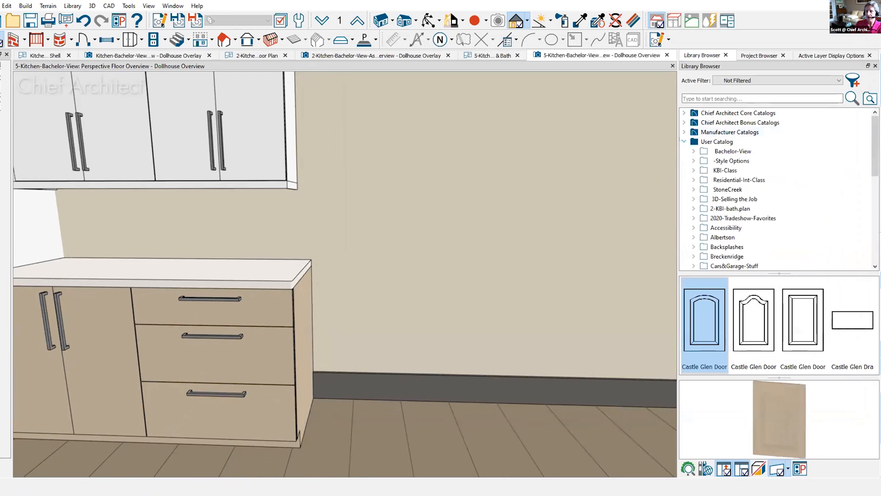
click(693, 151)
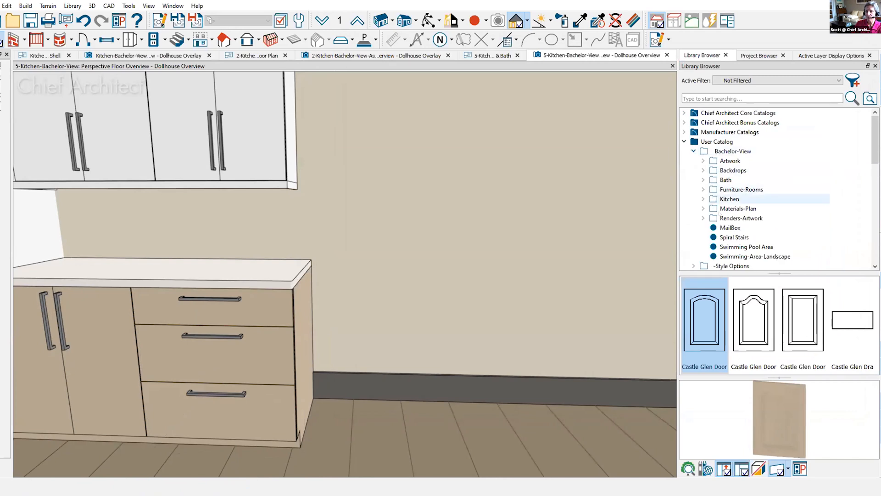
click(703, 198)
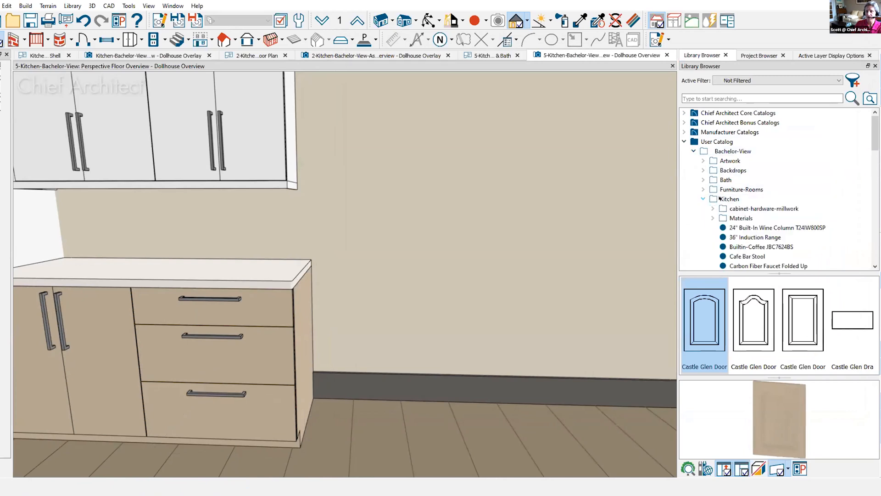
click(724, 199)
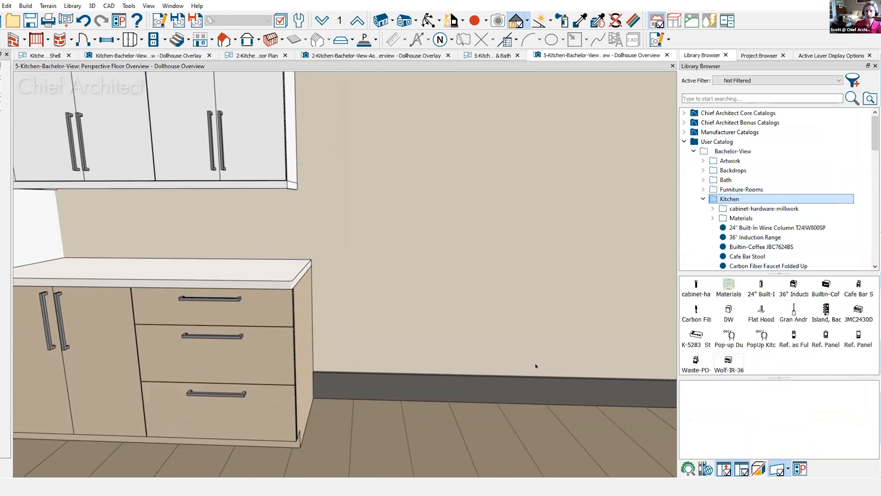
click(728, 363)
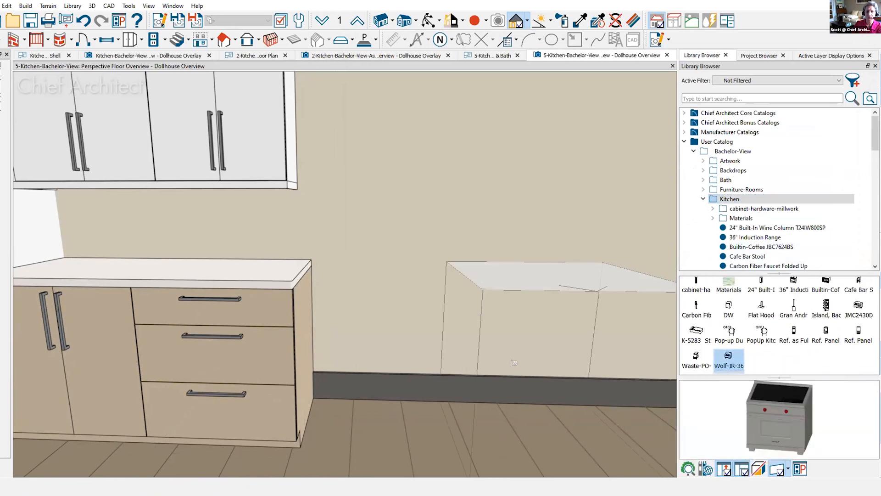
click(515, 363)
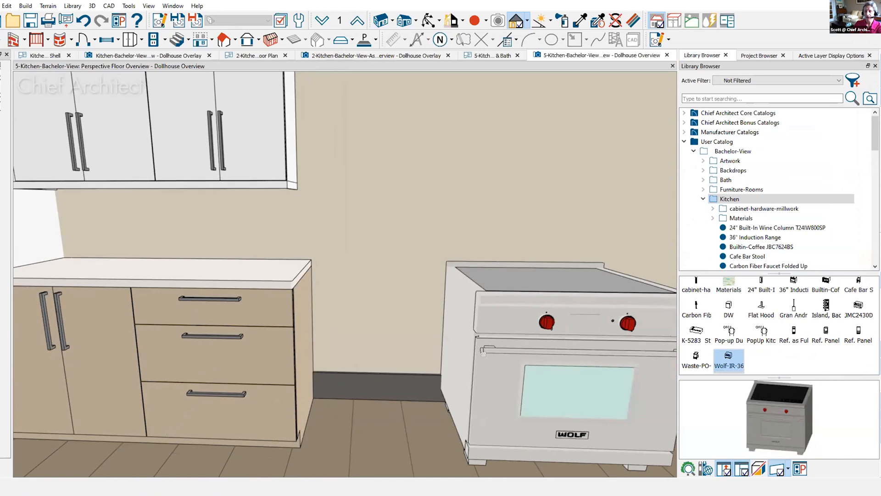
Place the Flat Hood from the same Kitchen library folder on the back wall above the range.
click(761, 305)
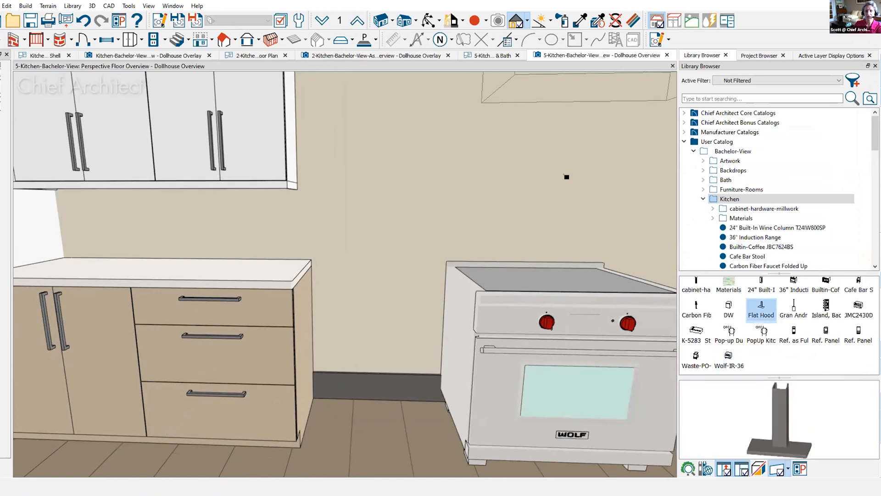
click(566, 177)
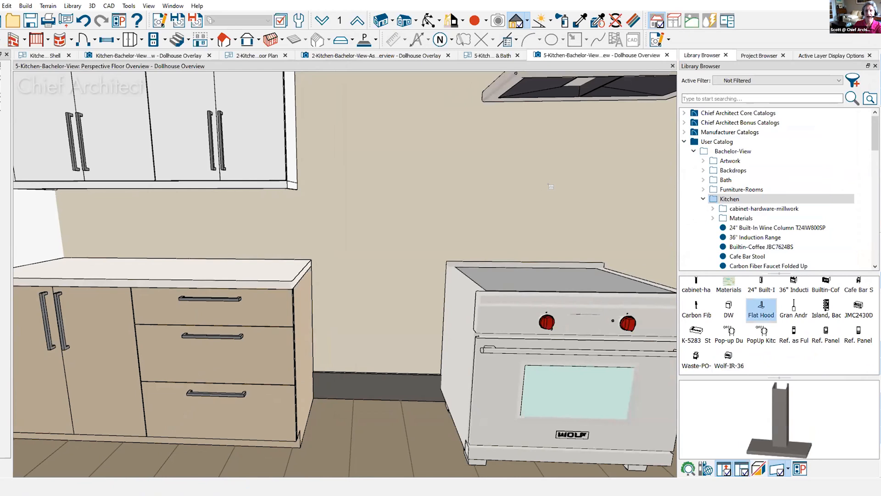
scroll(521, 250, down, 3)
scroll(521, 250, down, 2)
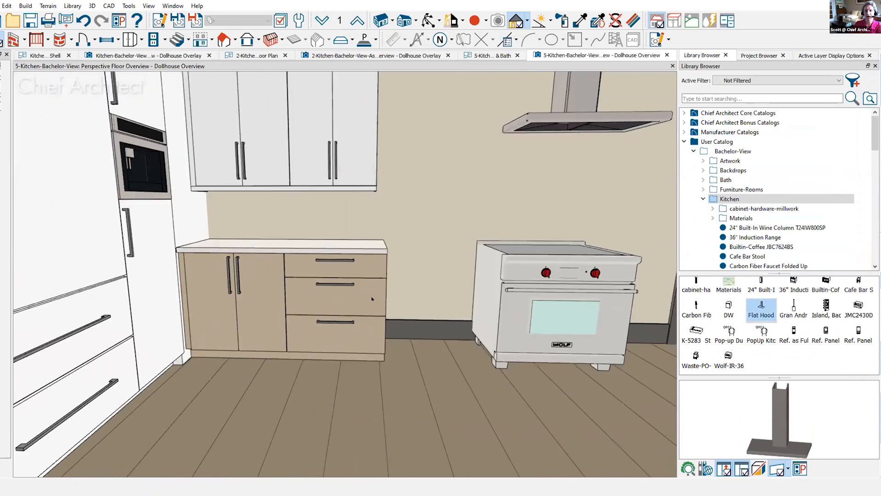
Center the Flat Hood over the Wolf range on the back wall.
middle_drag(372, 300, 303, 316)
scroll(439, 345, down, 1)
middle_drag(439, 346, 405, 438)
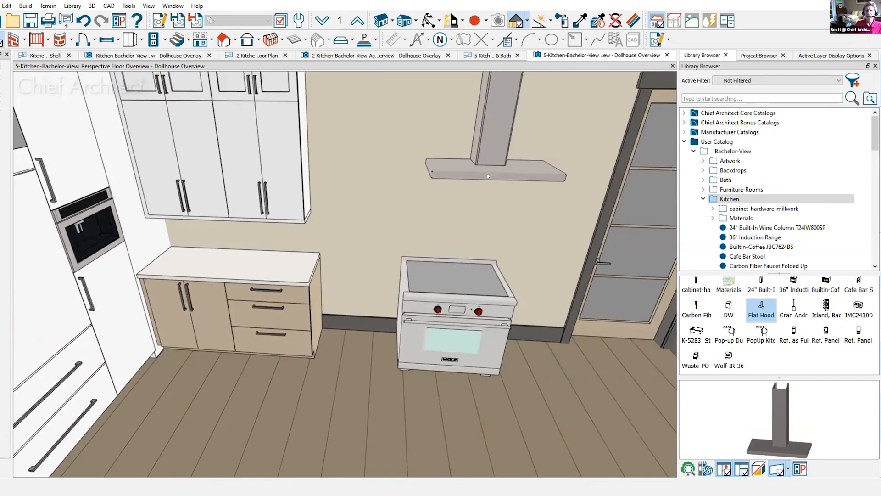
click(489, 161)
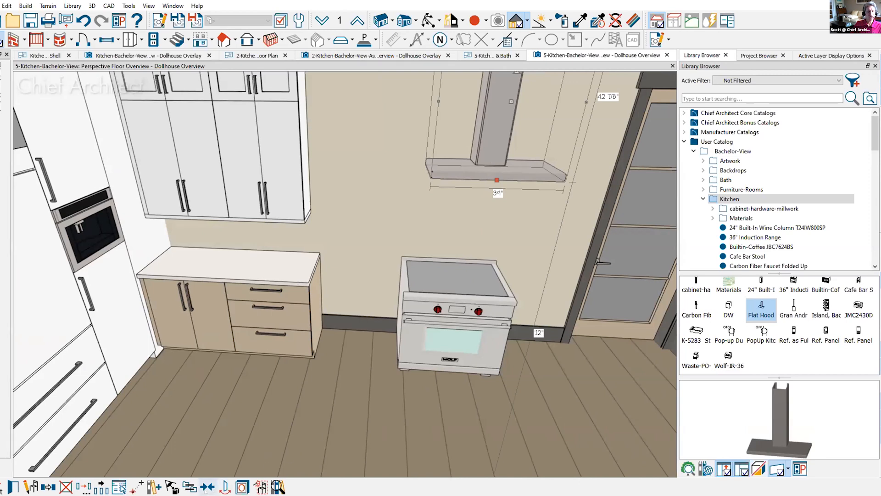
click(443, 268)
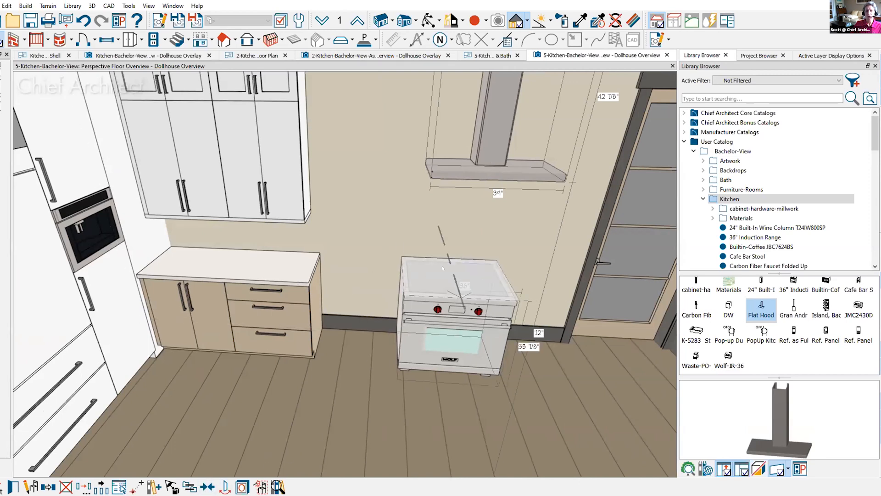
click(443, 299)
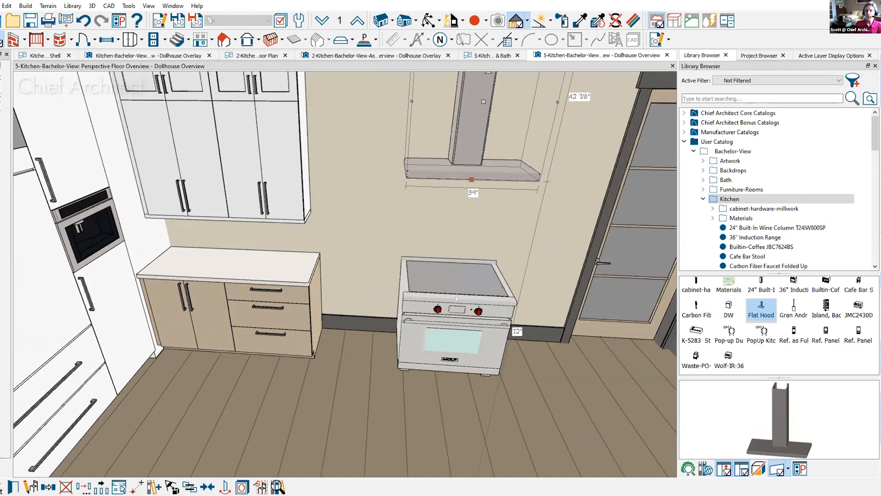
Select the range together with the hood and move both along the wall against the drawer base cabinet.
shift+click(463, 271)
drag(462, 232, 347, 233)
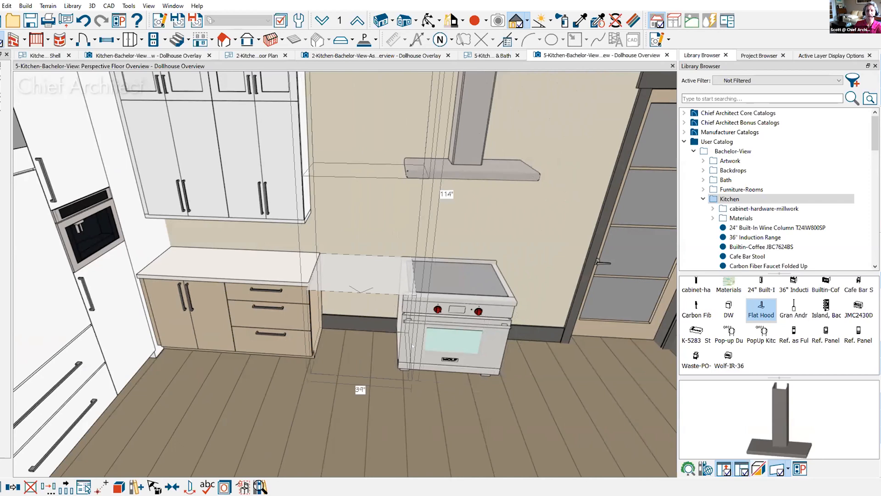
key(Escape)
Select the base and wall cabinet runs beside the range and make a reflected copy of them about the range.
middle_drag(457, 387, 489, 377)
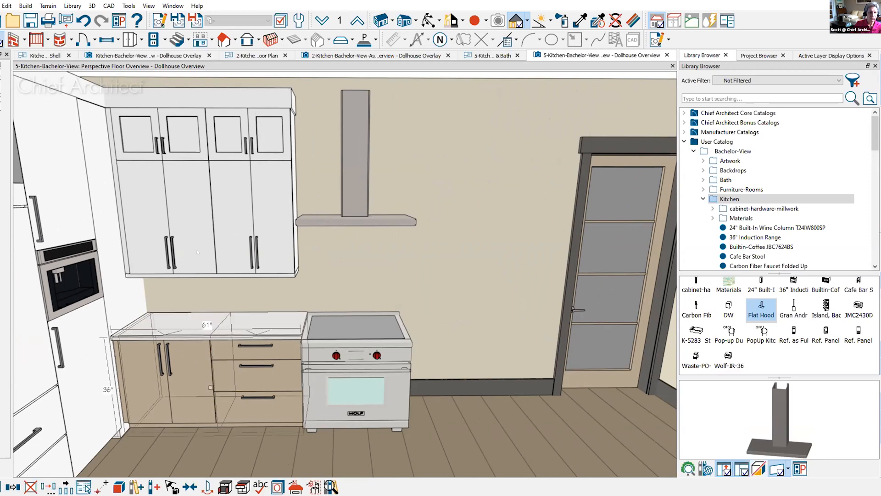
click(245, 229)
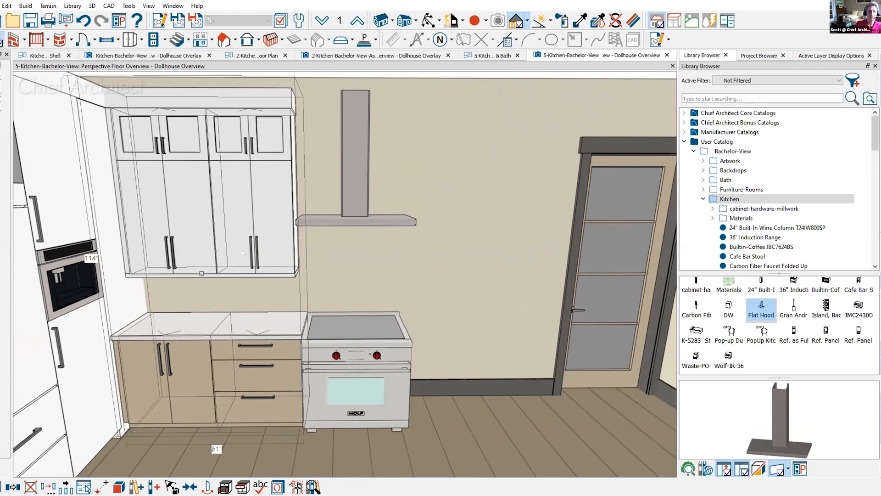
click(13, 486)
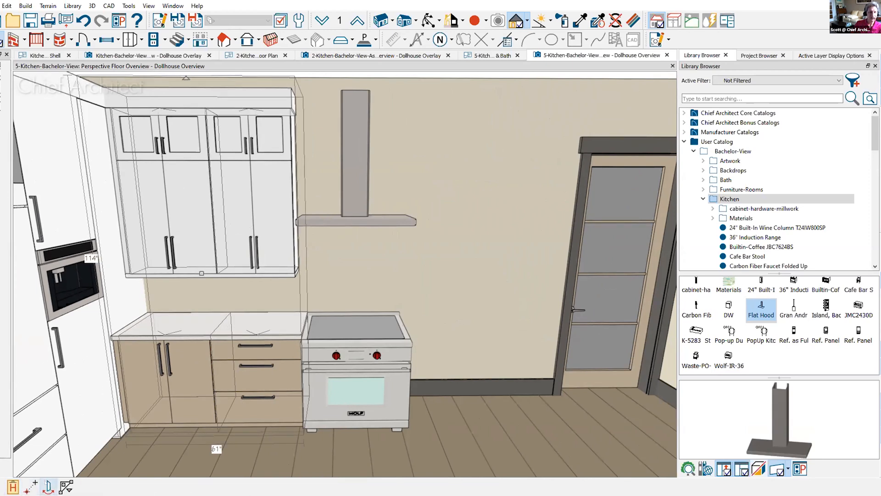
click(344, 329)
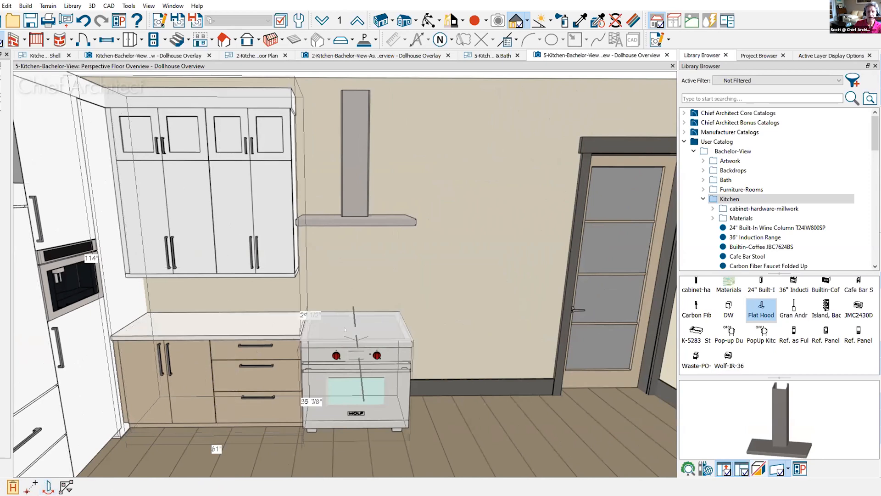
click(356, 335)
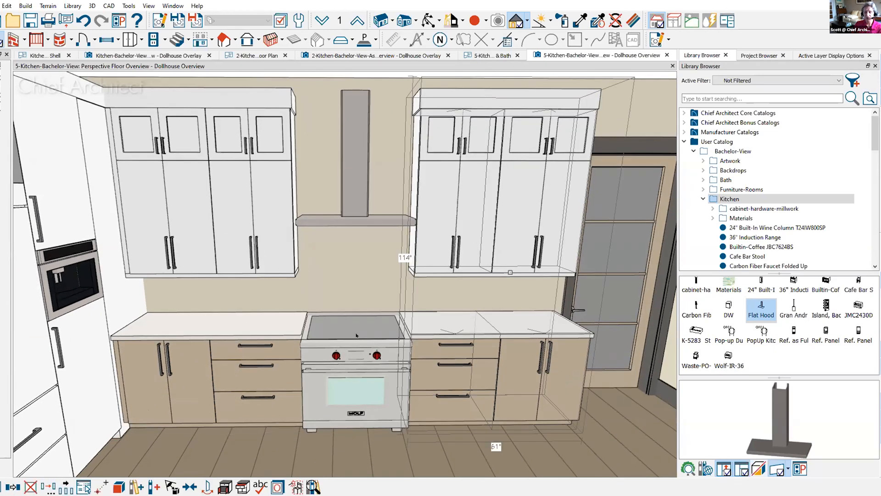
key(Escape)
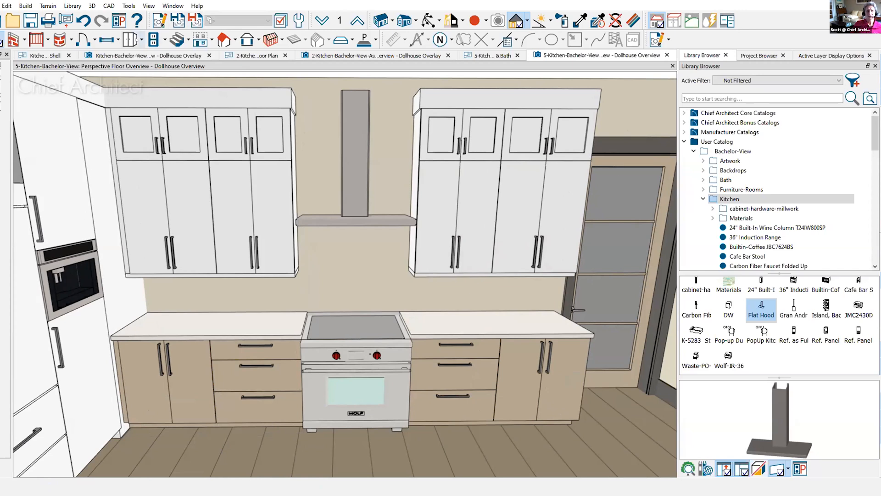
Add a custom backsplash to the range wall and extend its upper edge behind the hood past the wall cabinets' tops.
click(142, 39)
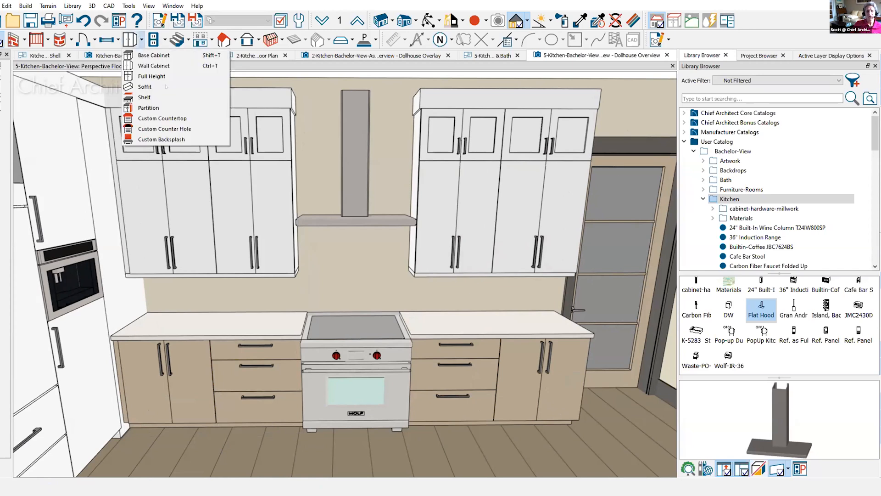
click(161, 139)
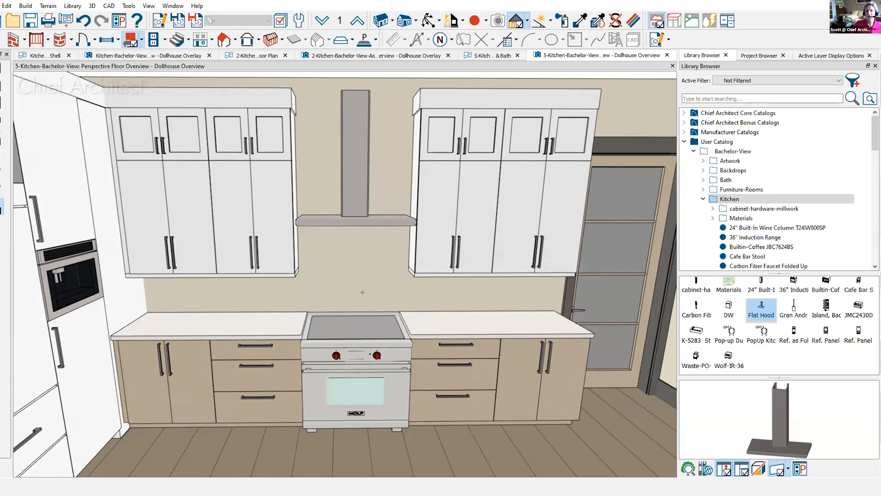
click(362, 292)
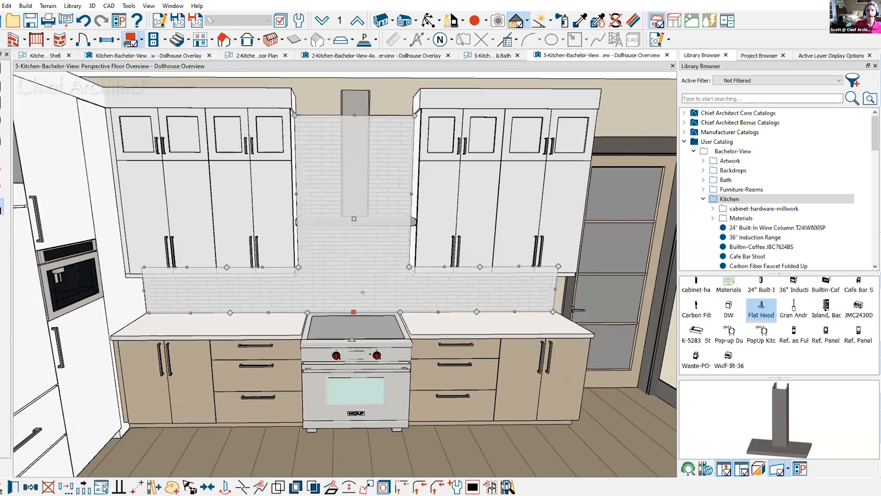
click(346, 110)
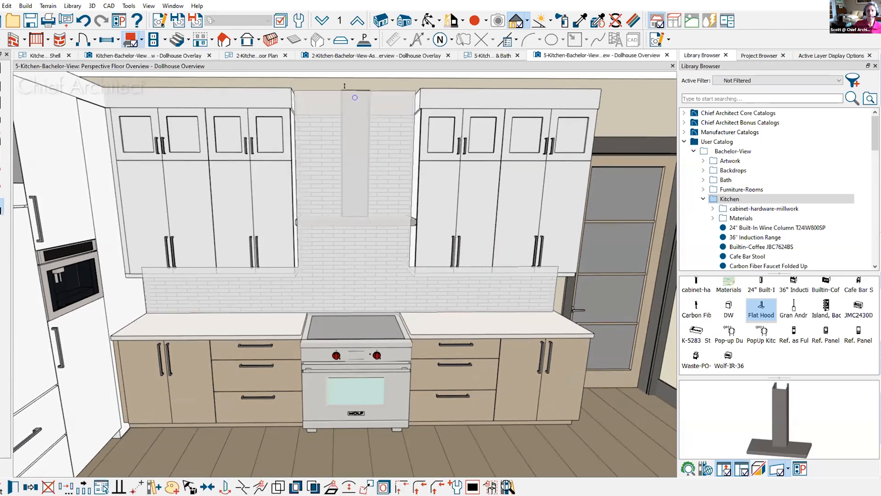
click(344, 86)
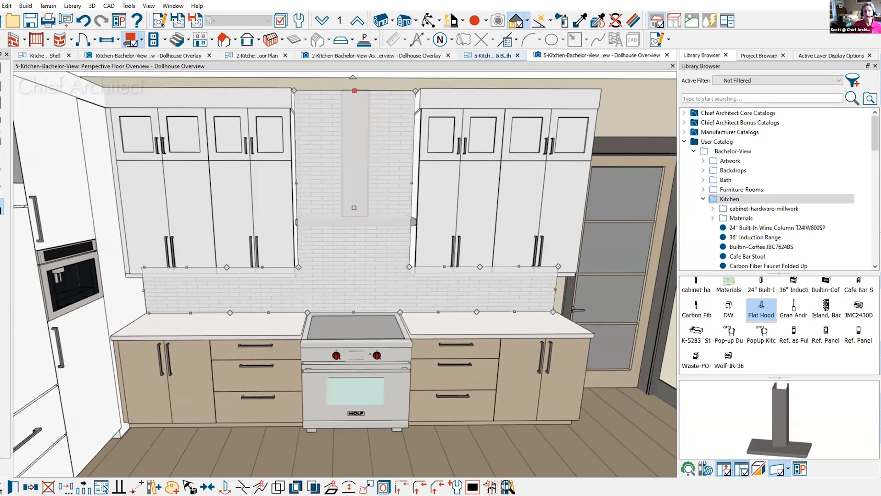
Open the Kitchen & Bath floor plan view and create a wall elevation facing the range wall.
click(491, 56)
scroll(406, 154, up, 3)
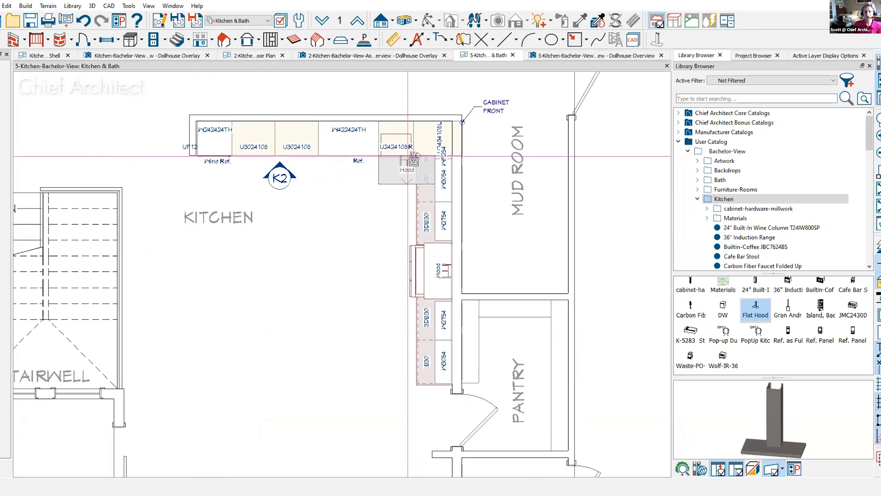
key(Escape)
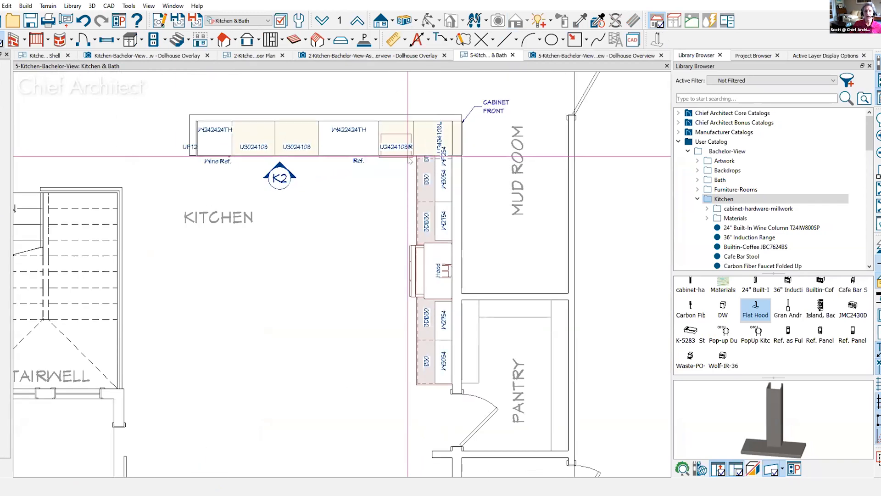
click(392, 21)
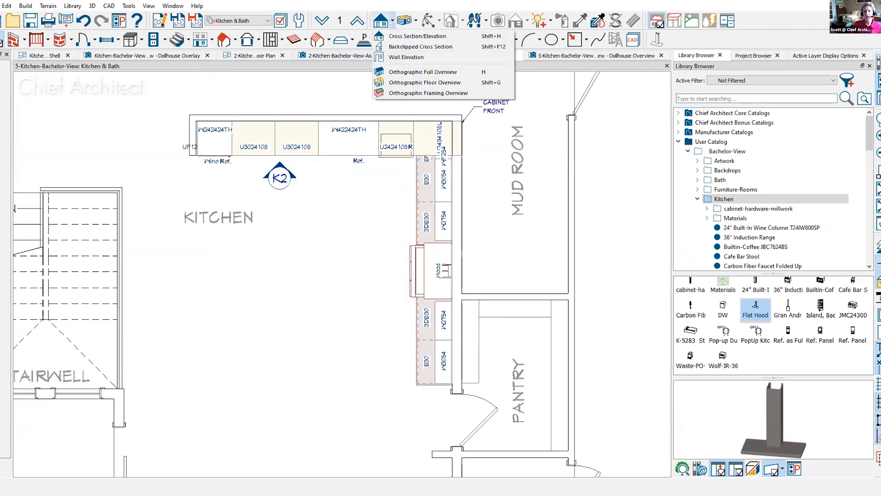
click(406, 57)
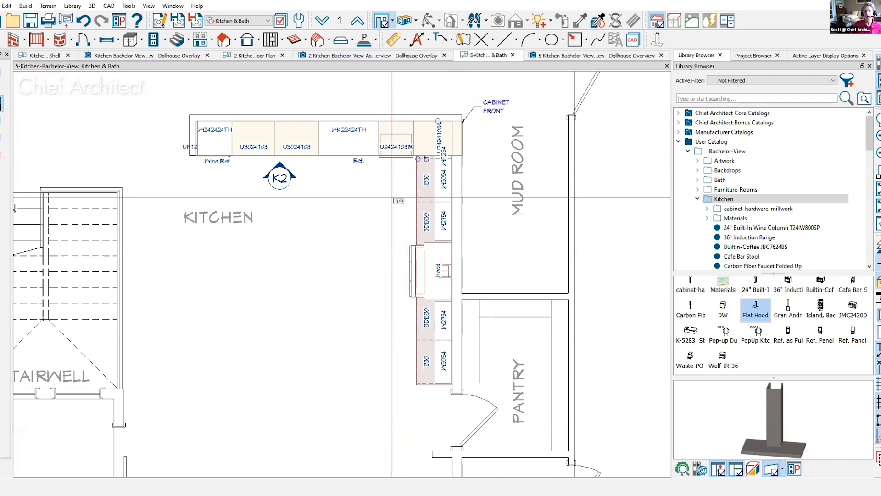
drag(352, 269, 536, 271)
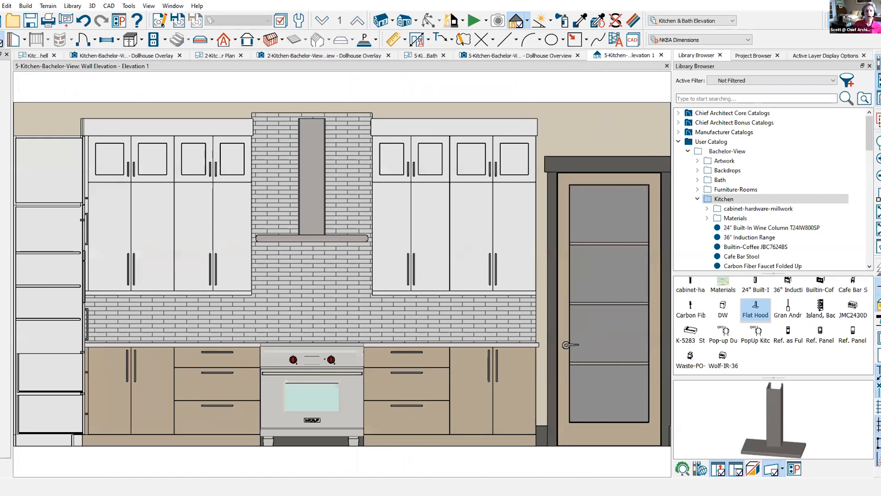
Align the backsplash's top edge with the wall cabinets' tops and pull its upper right corner down to the right-hand cabinets' underside.
scroll(294, 194, up, 2)
click(294, 194)
drag(316, 94, 315, 101)
drag(391, 101, 390, 312)
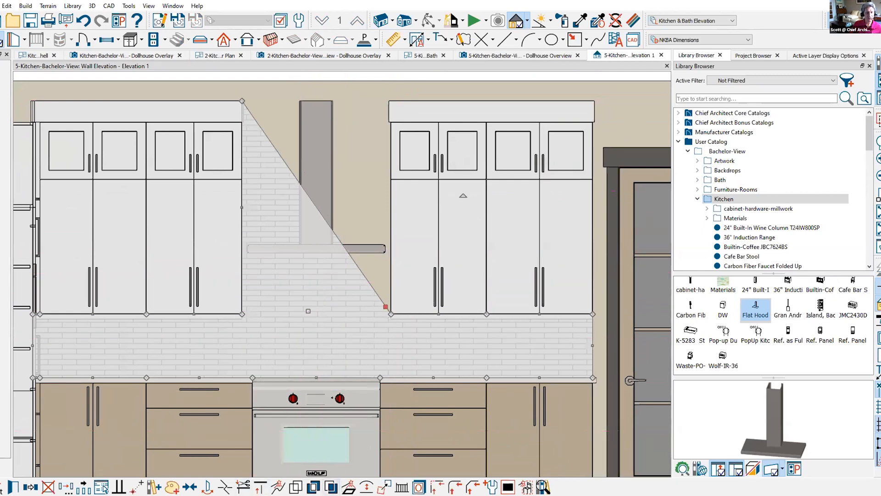
Convert the backsplash's diagonal edge into an arc and bow it inward into a concave curve.
click(366, 487)
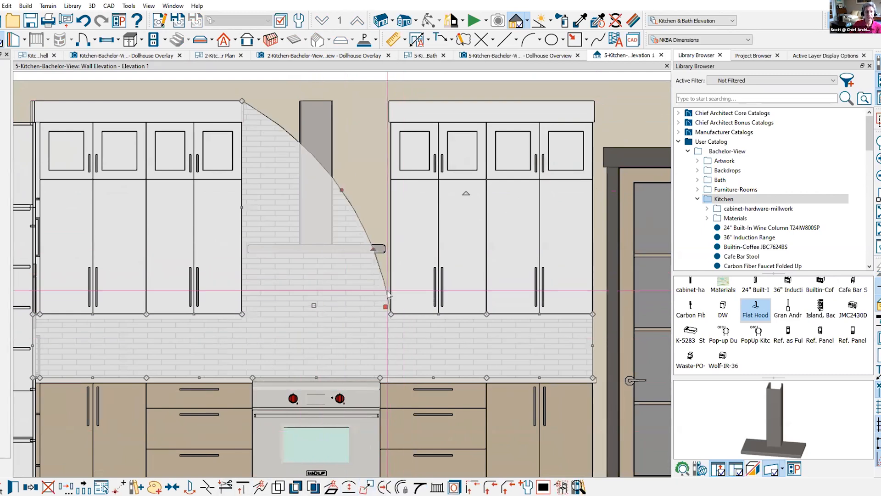
mouse_move(374, 249)
mouse_down()
mouse_move(338, 270)
mouse_move(347, 272)
mouse_up()
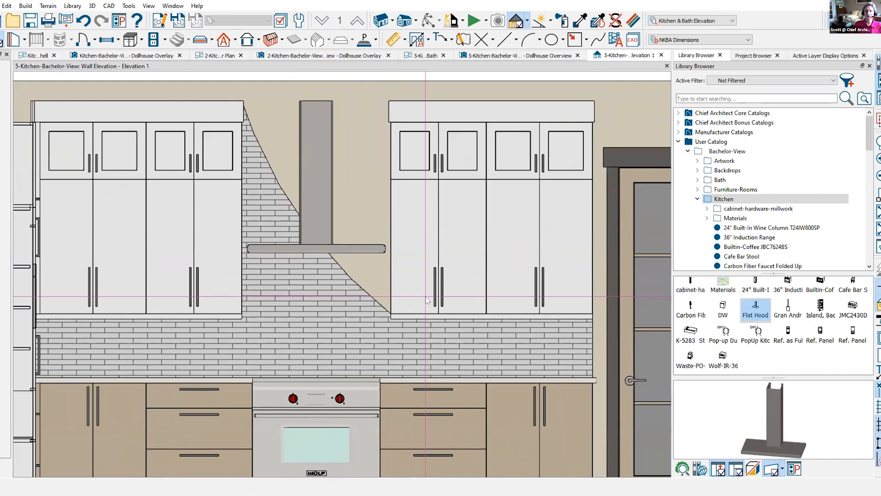
Dimension the whole wall elevation with NKBA Auto Elevation Dimensions.
scroll(427, 300, down, 2)
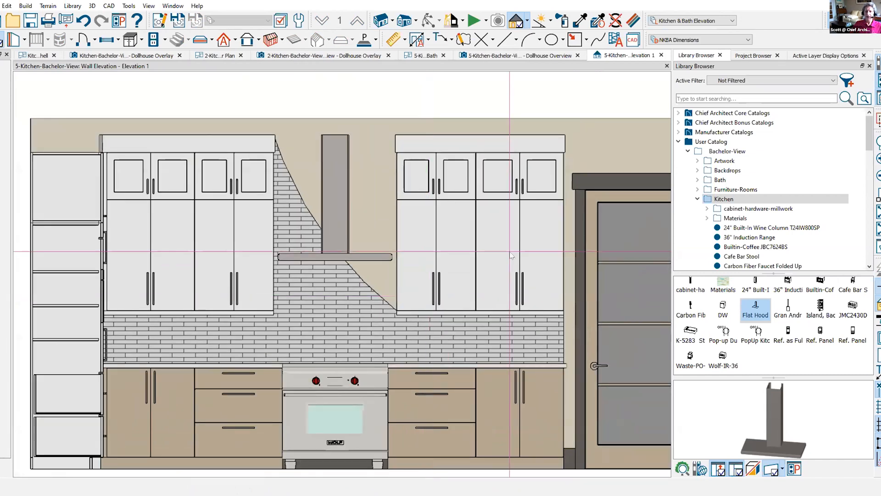
scroll(440, 226, down, 1)
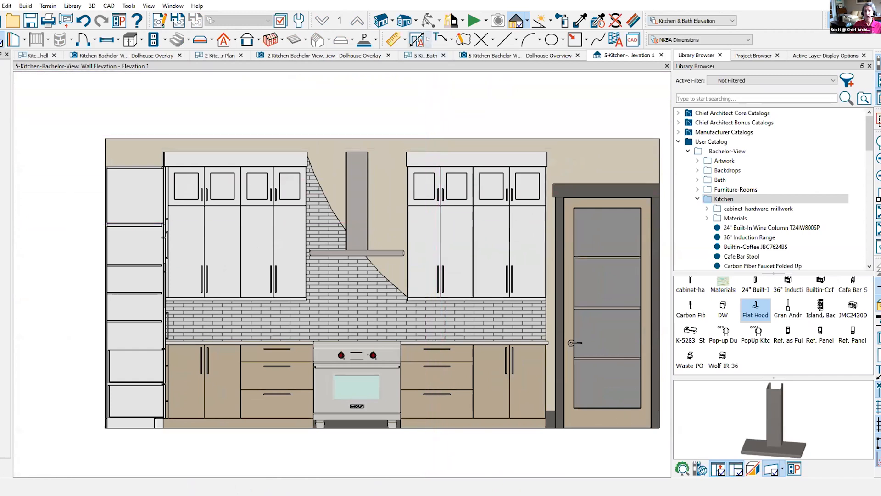
click(428, 39)
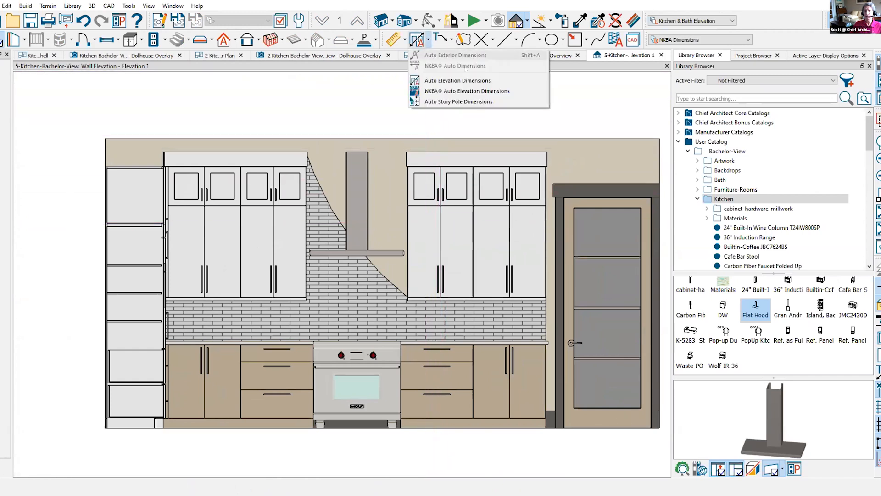
click(518, 92)
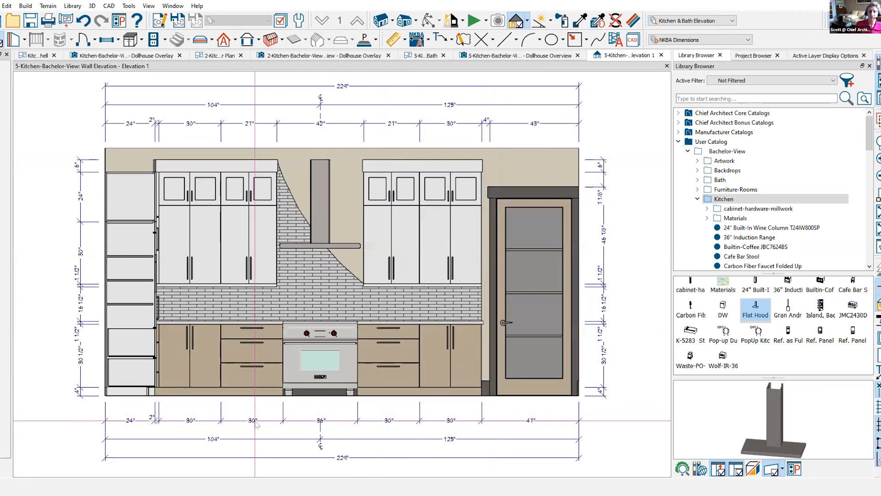
Extend the centerline marker of the lower dimension string up into the range's oven window.
scroll(277, 432, up, 2)
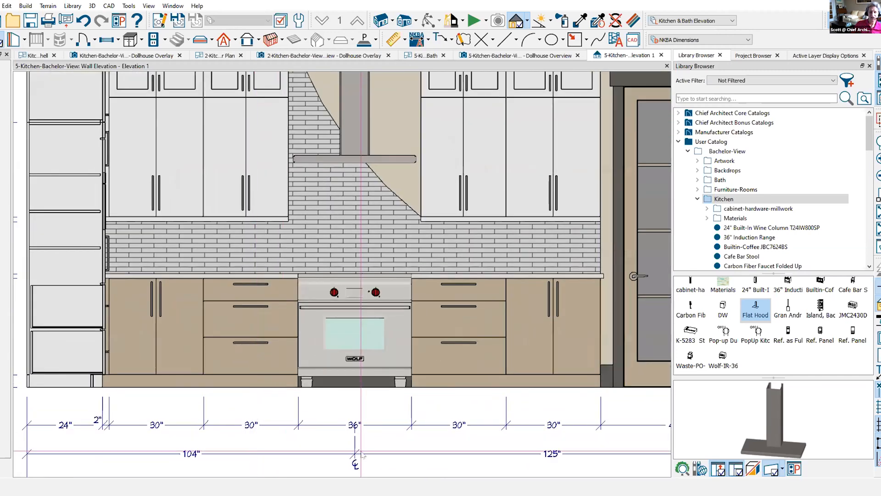
scroll(353, 433, up, 2)
middle_drag(363, 432, 358, 404)
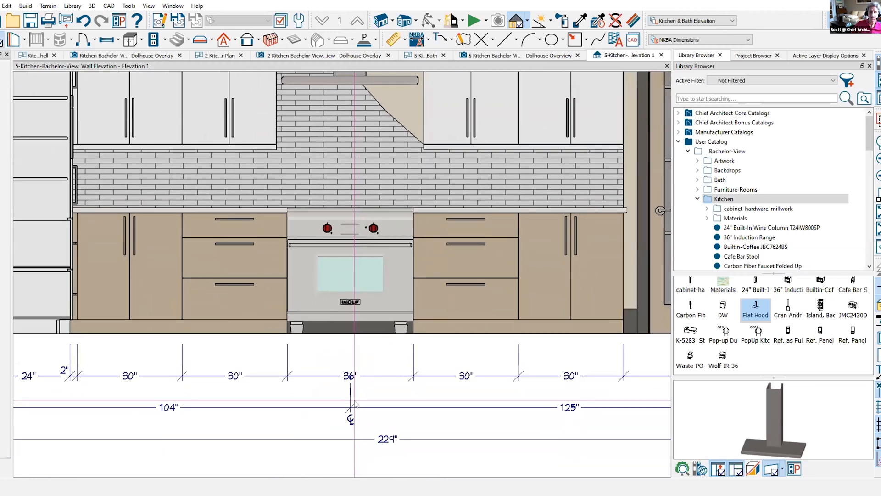
click(351, 404)
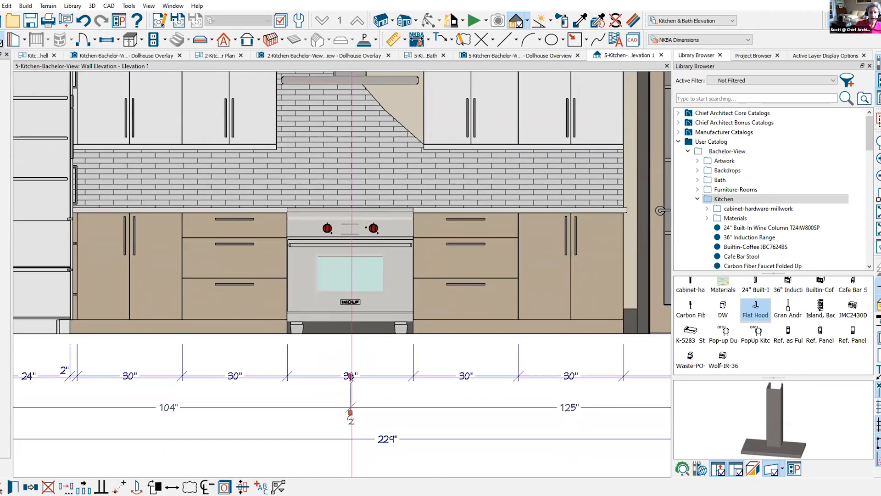
drag(350, 375, 356, 279)
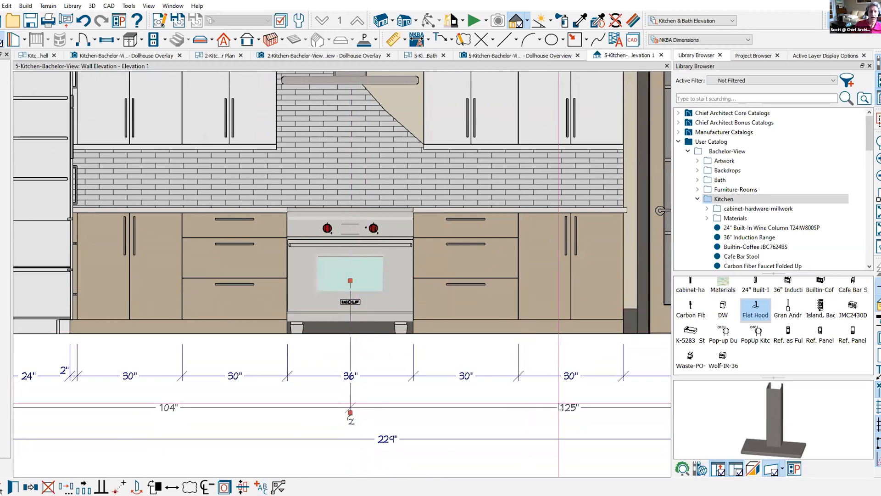
Return to the Kitchen & Bath floor plan view.
scroll(546, 399, down, 1)
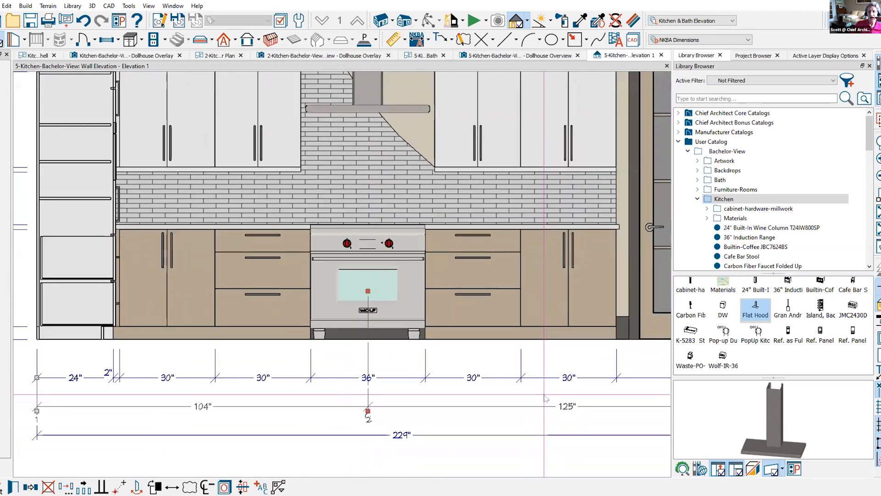
scroll(546, 398, down, 1)
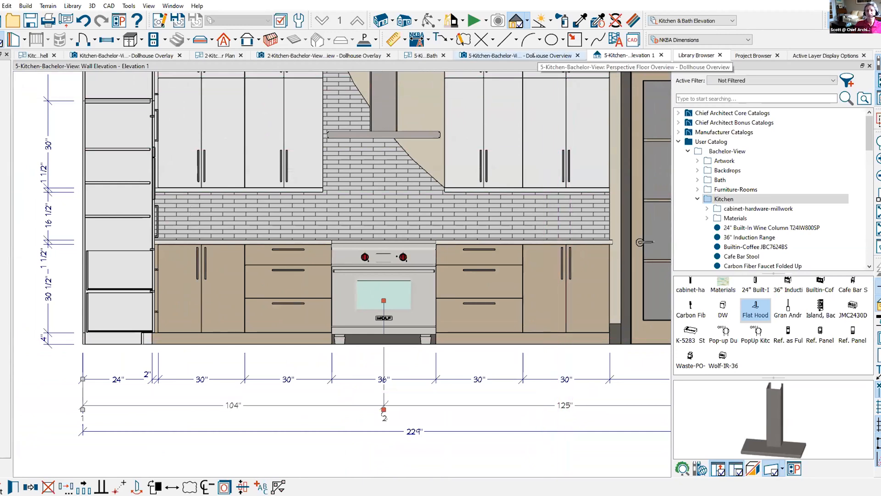
click(421, 55)
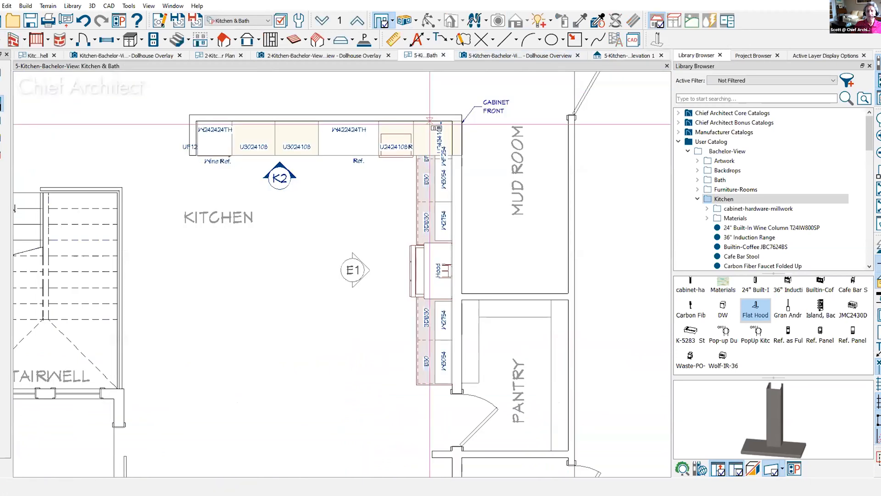
Dimension the kitchen room on the floor plan automatically with NKBA Auto Dimensions.
key(space)
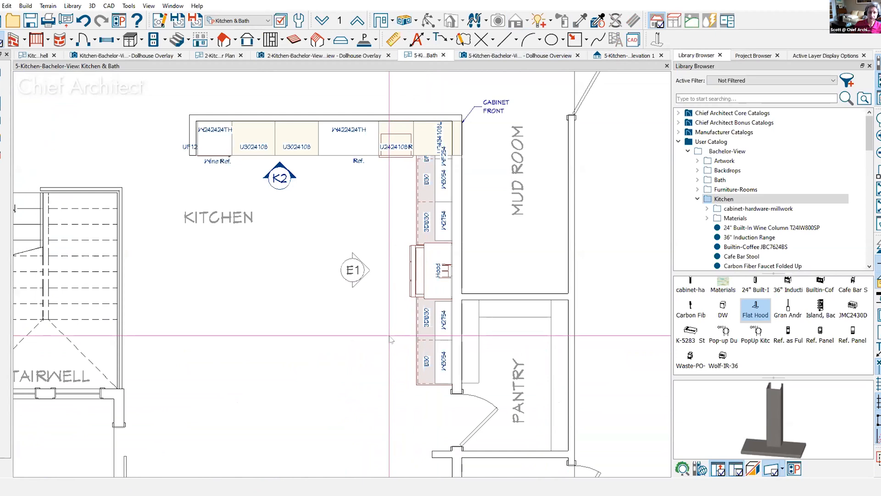
click(390, 340)
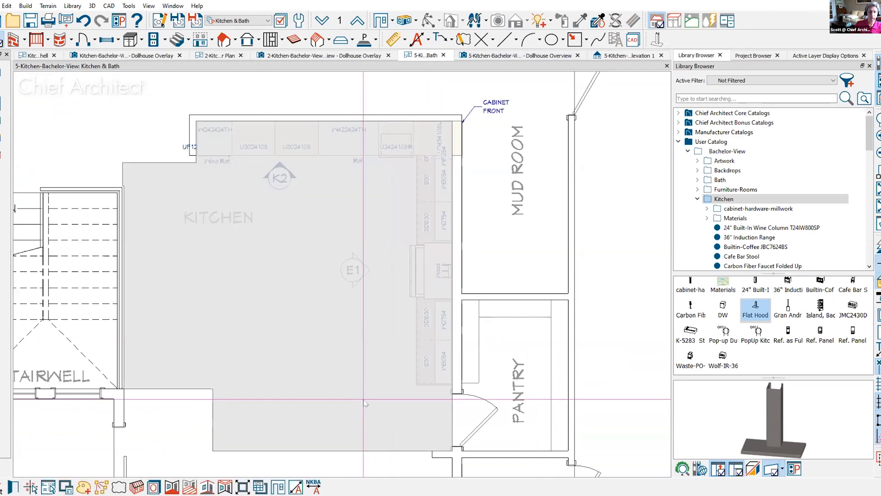
click(314, 487)
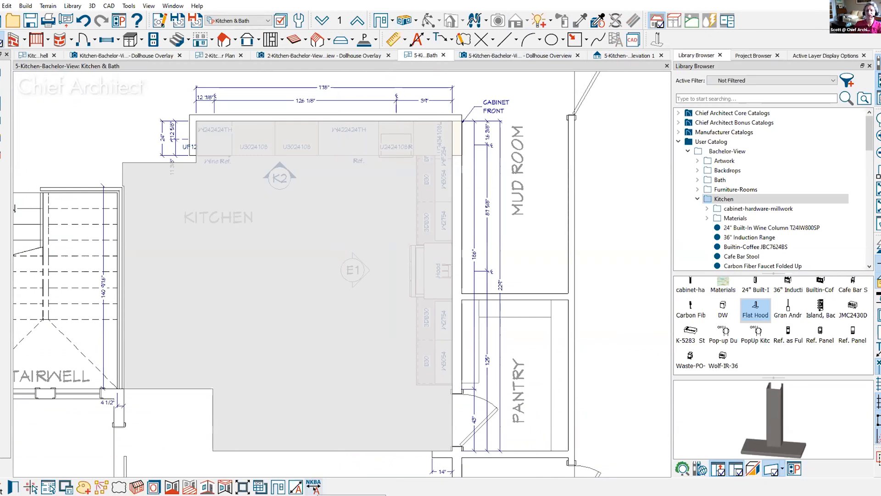
key(Escape)
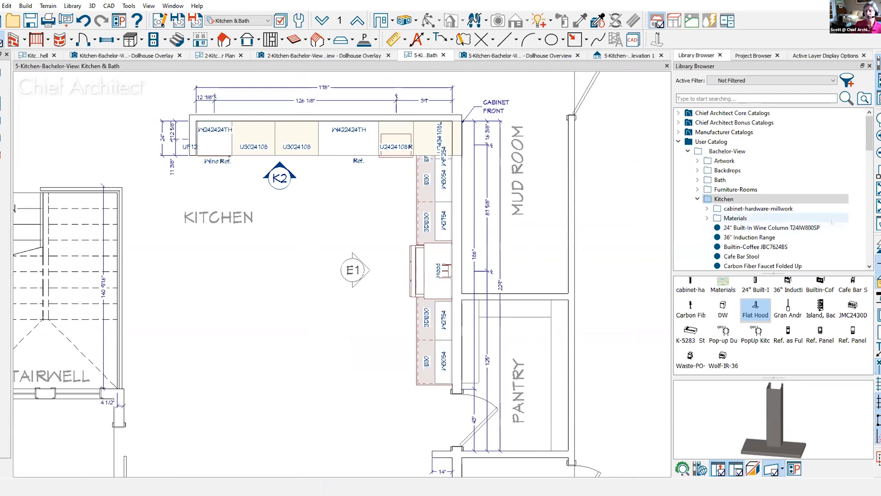
Place the Island, Bachelor View library item in the middle of the kitchen.
scroll(833, 312, up, 1)
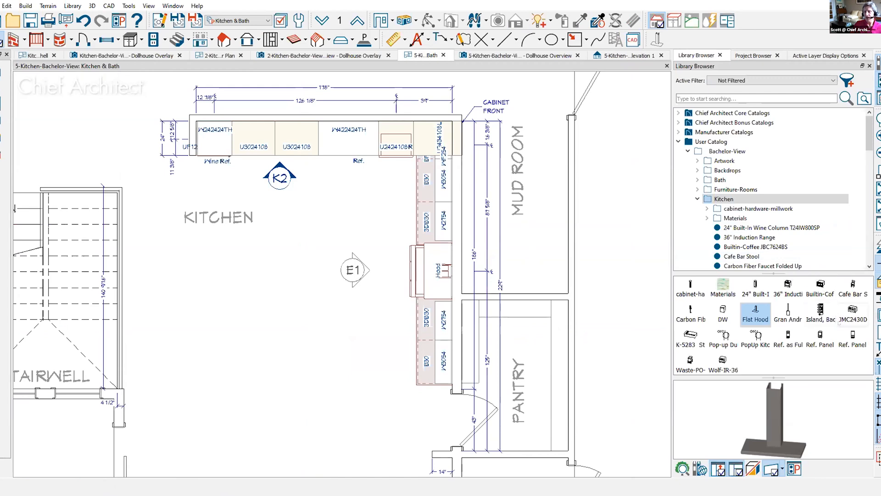
scroll(765, 215, down, 2)
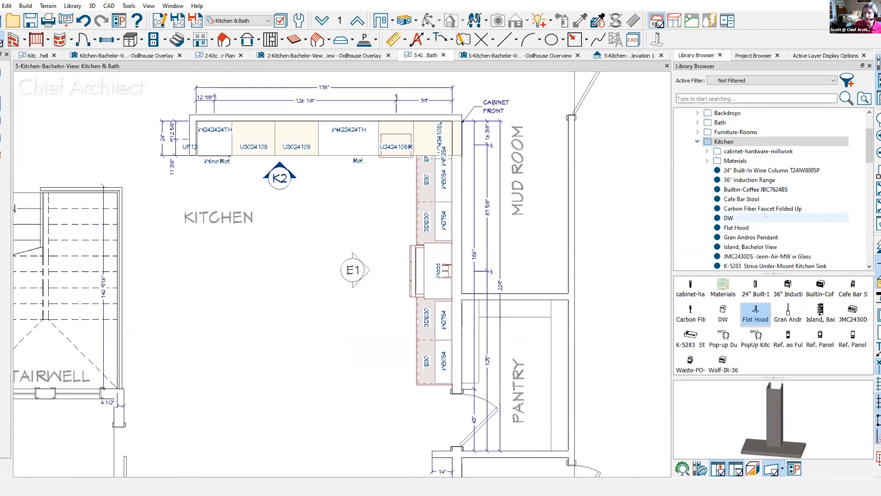
scroll(765, 215, down, 1)
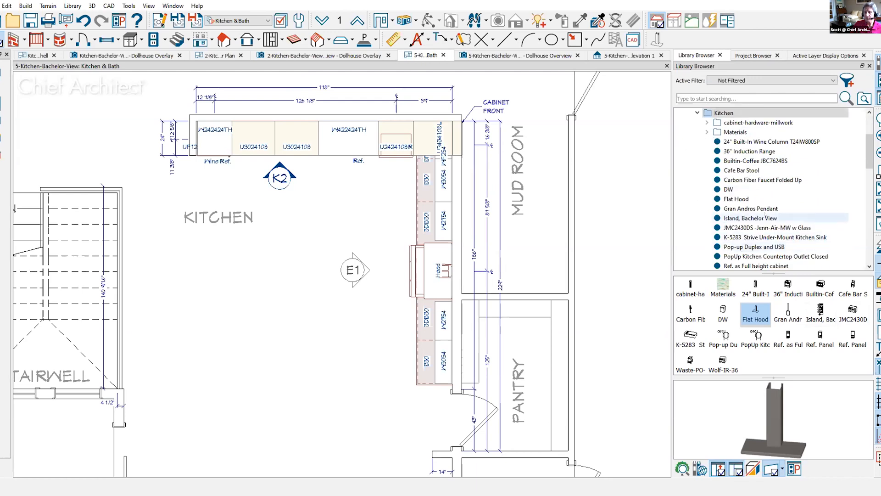
click(765, 218)
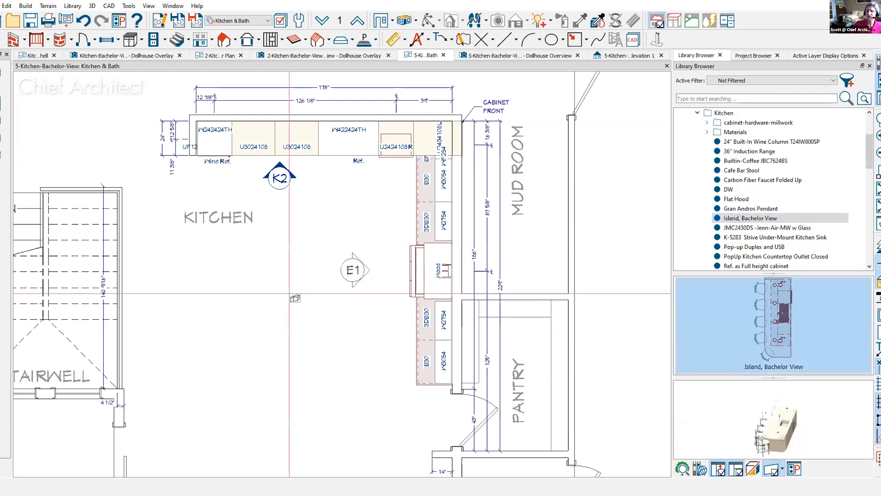
click(294, 298)
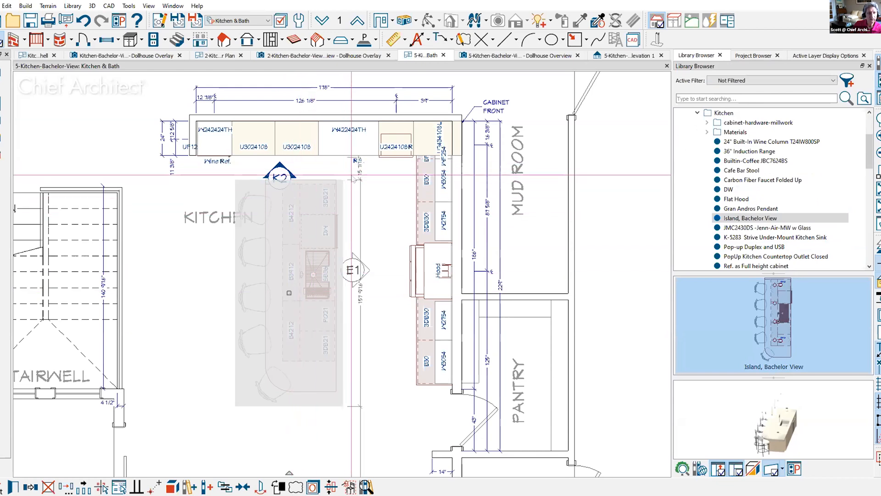
Set the island's distance from the tall cabinet wall to 45 inches and shift it toward the range, leaving an aisle of about 42 1/4 inches.
click(357, 170)
text(45)
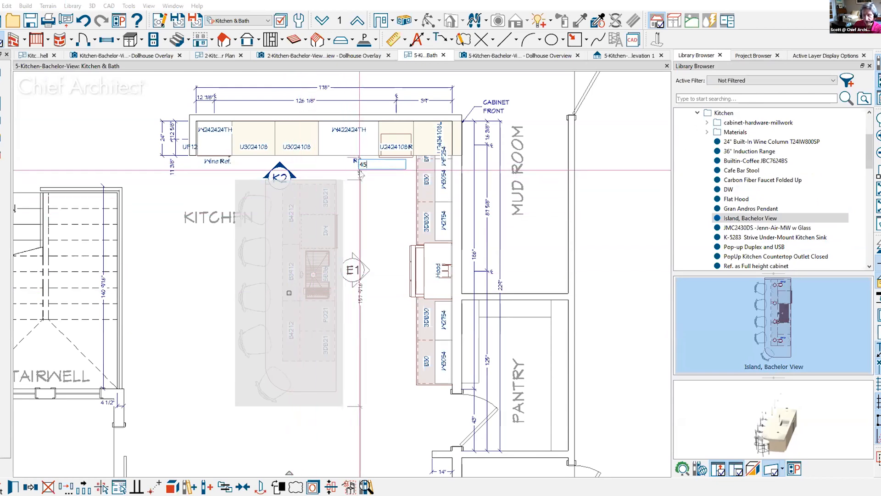
key(Return)
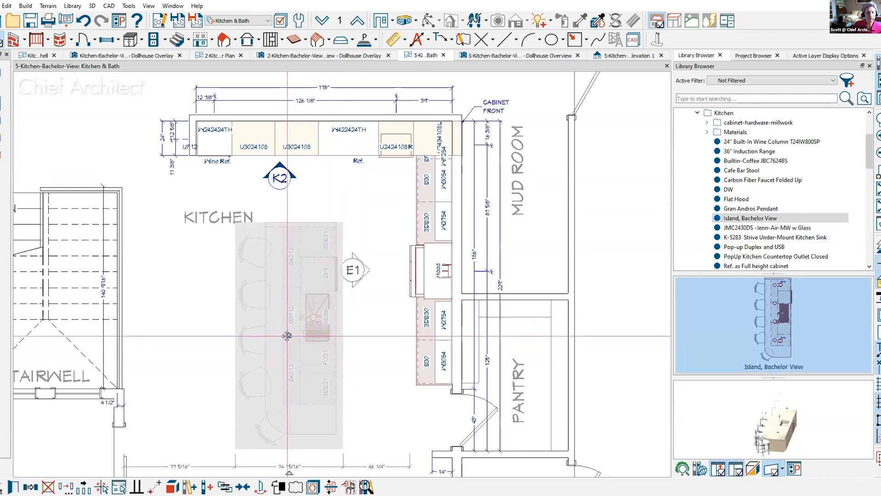
drag(289, 335, 294, 336)
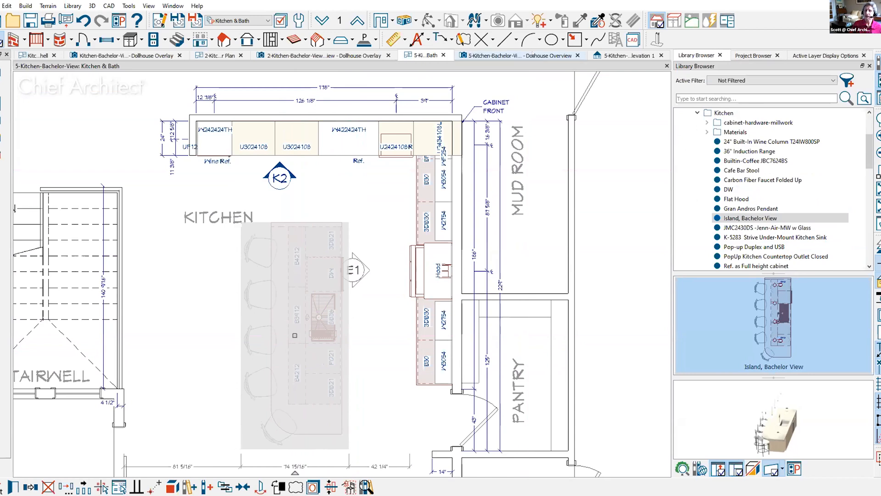
Examine the placed island, its sink, pop-up outlet and stools against the range wall in the 3D Dollhouse Overview.
click(532, 54)
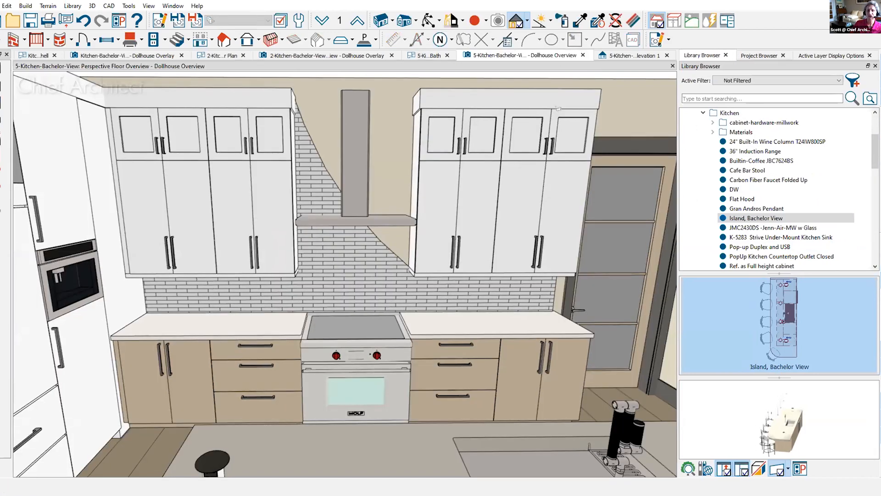
scroll(513, 215, down, 4)
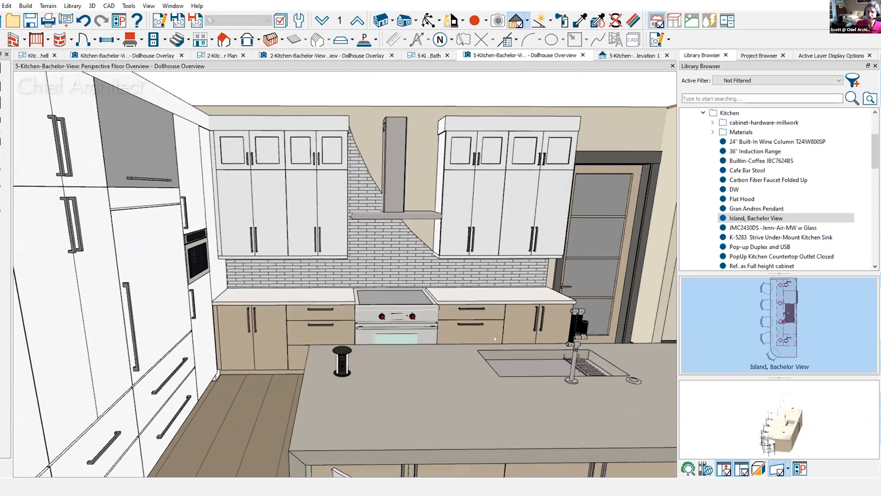
middle_drag(506, 338, 436, 300)
drag(437, 299, 415, 285)
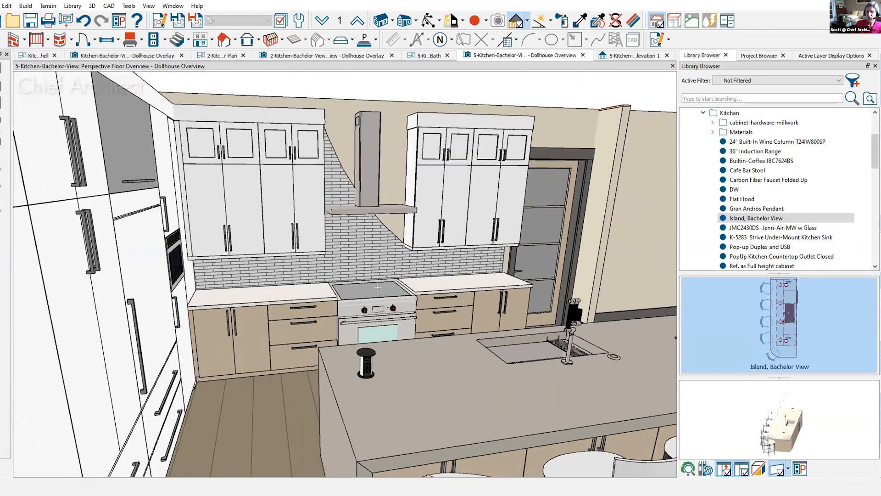
middle_drag(542, 363, 388, 293)
drag(388, 292, 373, 206)
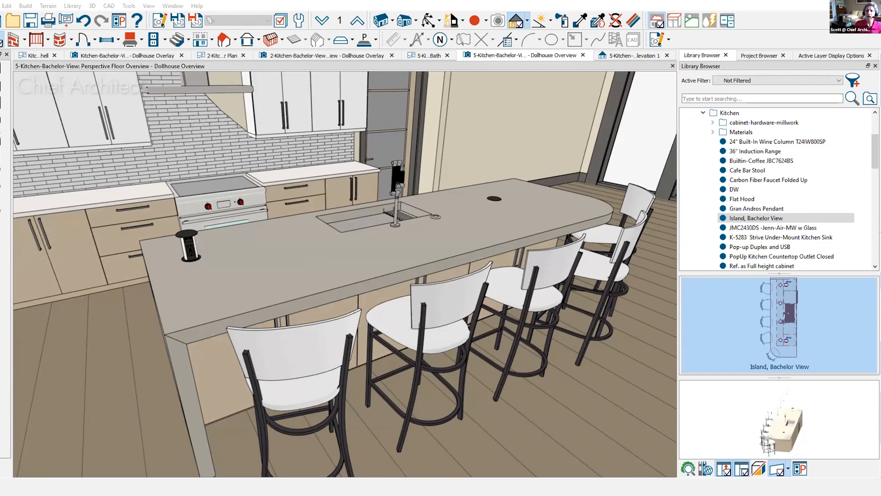
Open a perspective floor overview of StyleOptionsPlan and examine the cabinets, doors, windows and finishes of its style palette rooms.
key(alt+Tab)
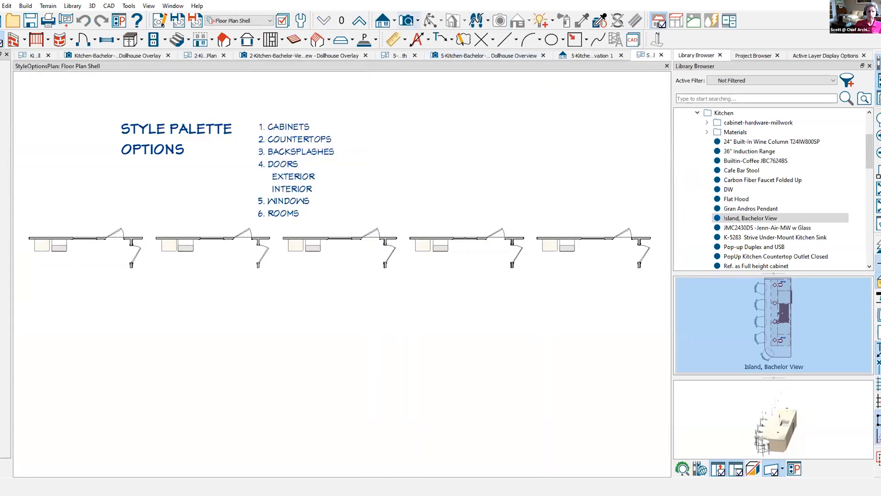
click(418, 20)
click(426, 61)
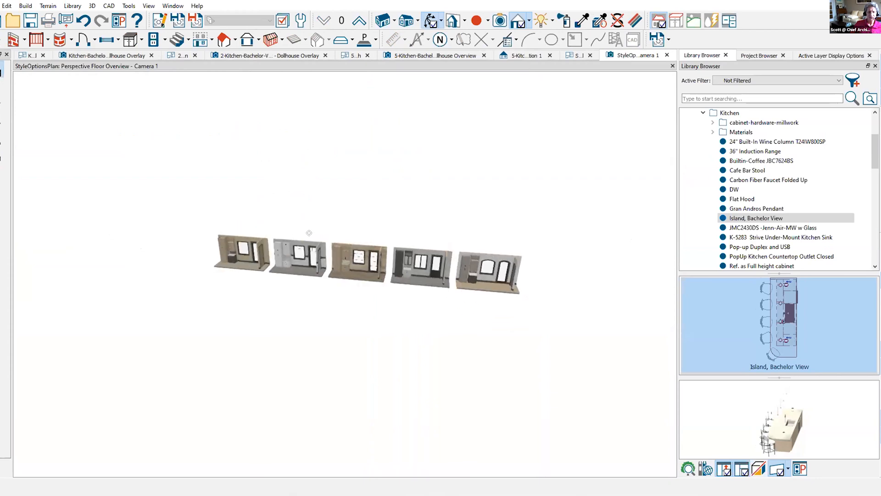
scroll(193, 256, up, 3)
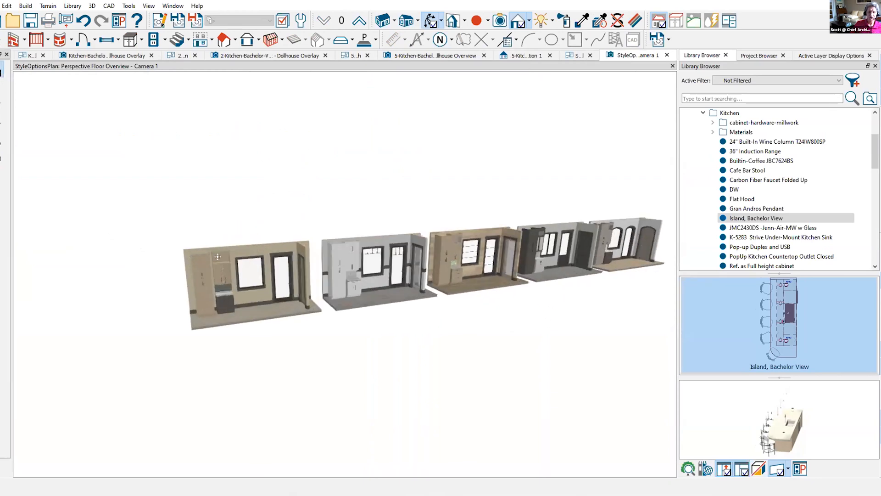
scroll(215, 287, up, 2)
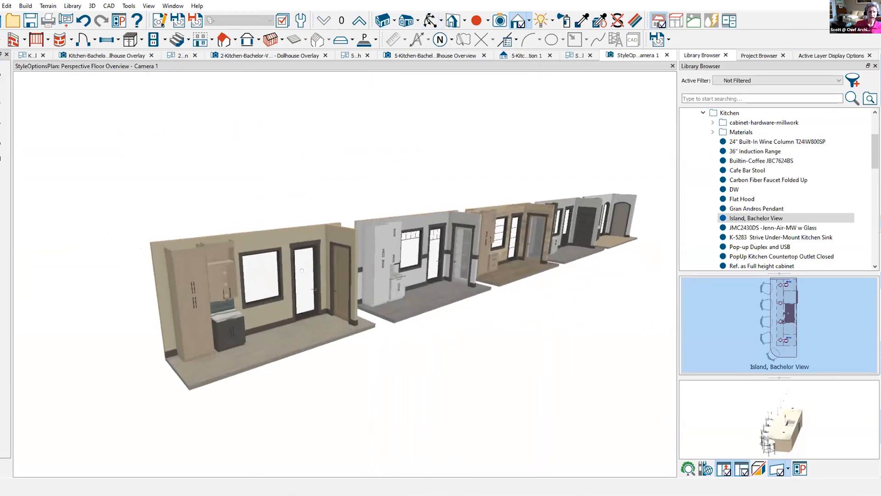
scroll(330, 271, up, 3)
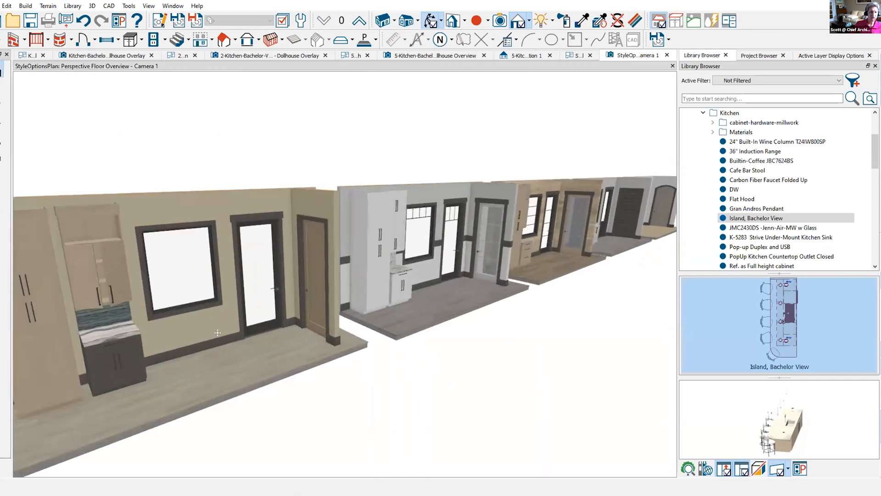
scroll(323, 337, up, 1)
scroll(323, 337, up, 4)
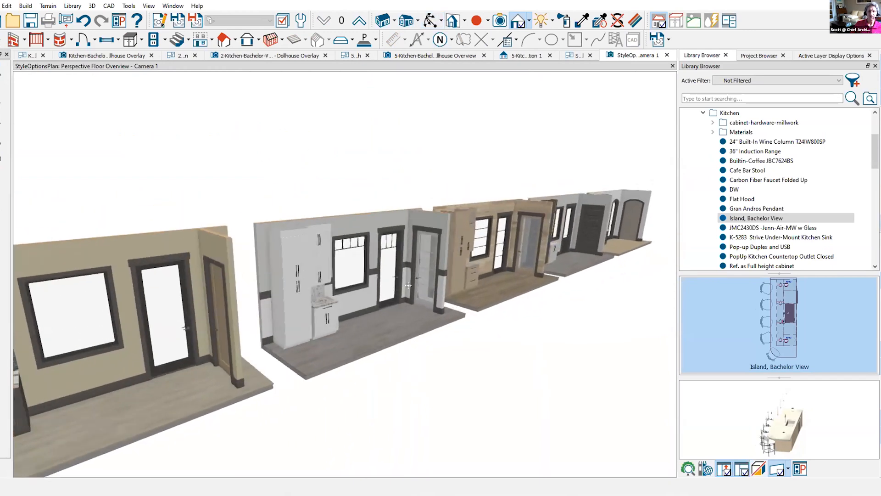
scroll(284, 323, down, 5)
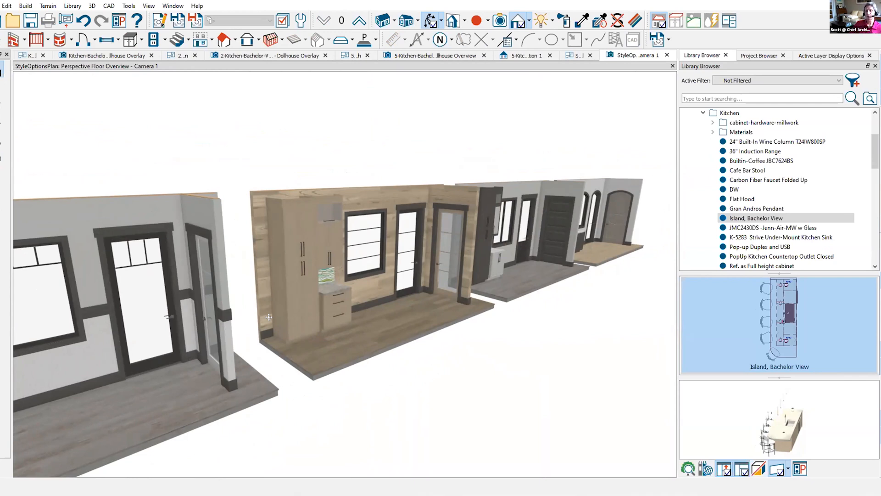
Switch to the image viewer, compare the kitchen renders of the style palette options, and return to Chief Architect.
key(alt)
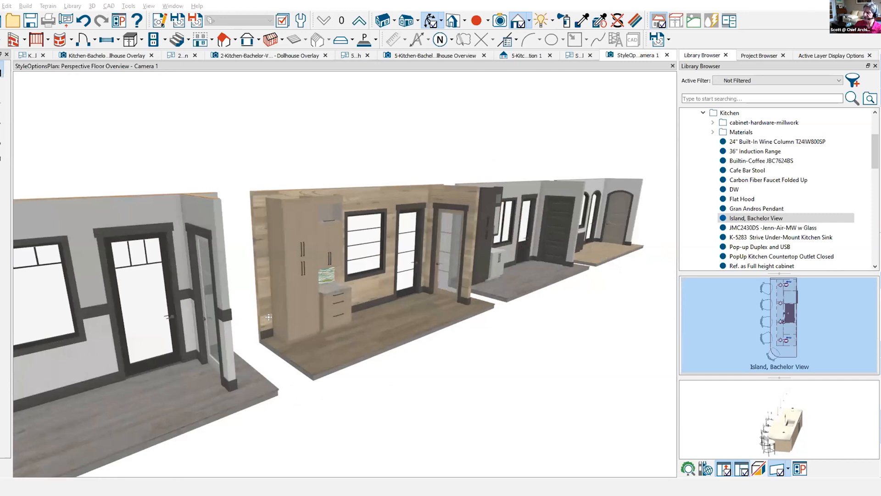
key(alt+Tab)
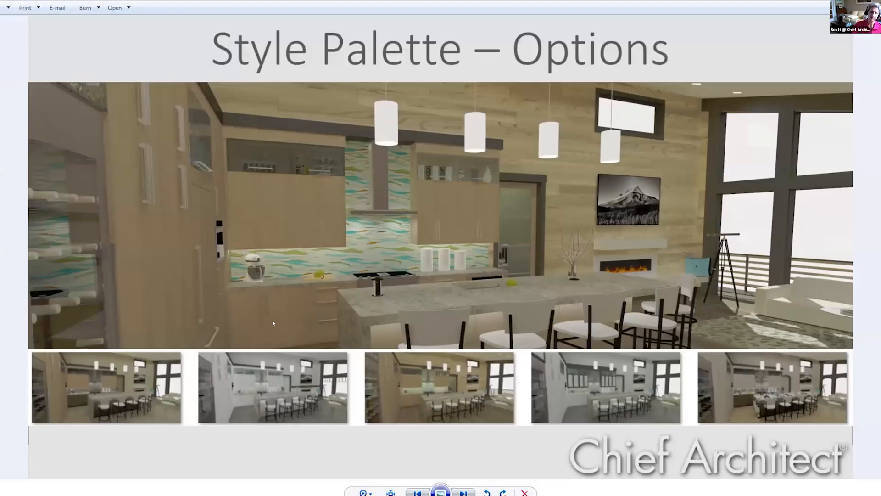
key(Right)
key(Right)
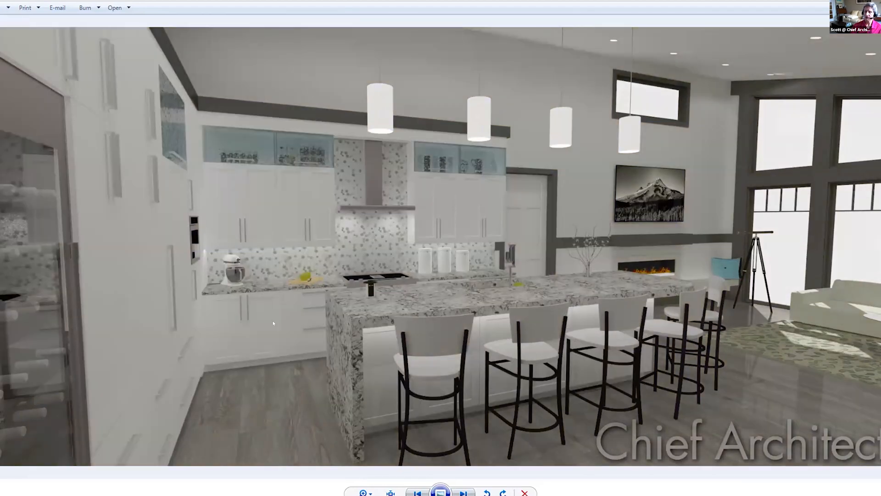
key(Right)
key(Right)
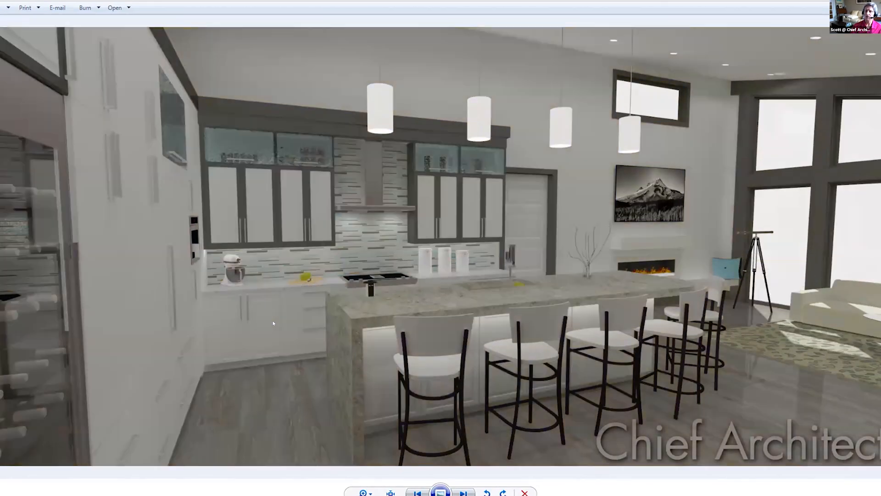
key(Right)
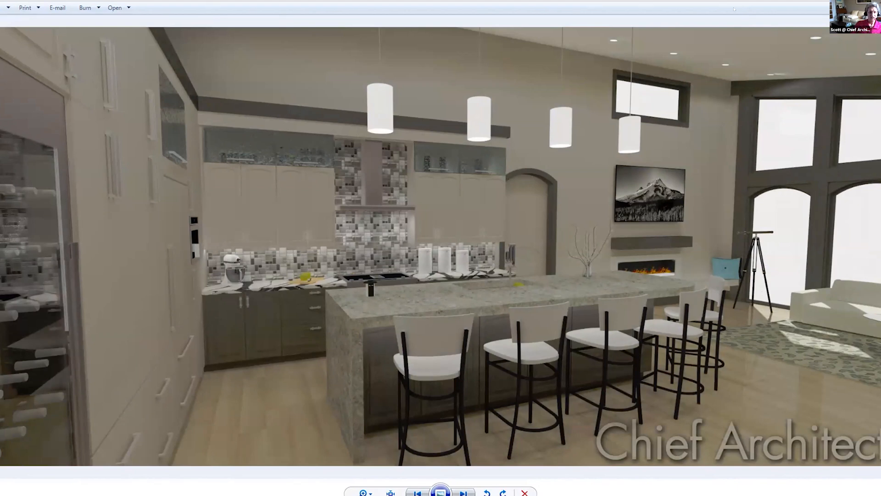
key(alt+Tab)
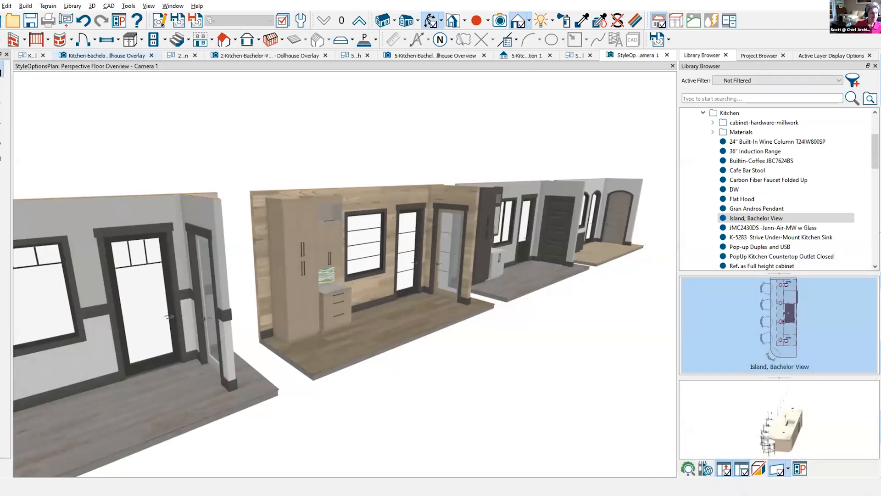
Switch to the Kitchen-Bachelor-View dollhouse overlay and pick the Option1 style palette from the library's -Style Options folder.
click(107, 55)
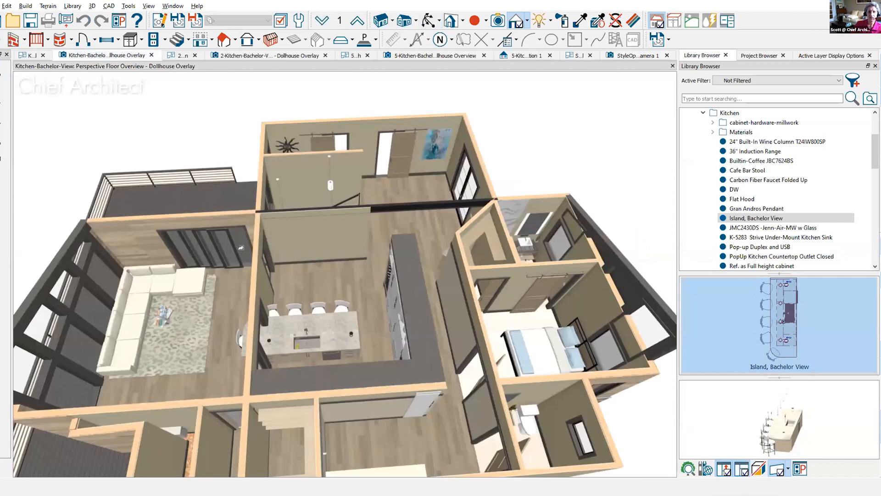
drag(278, 302, 325, 275)
scroll(348, 270, up, 4)
middle_drag(339, 273, 277, 323)
drag(304, 309, 329, 272)
scroll(354, 292, up, 1)
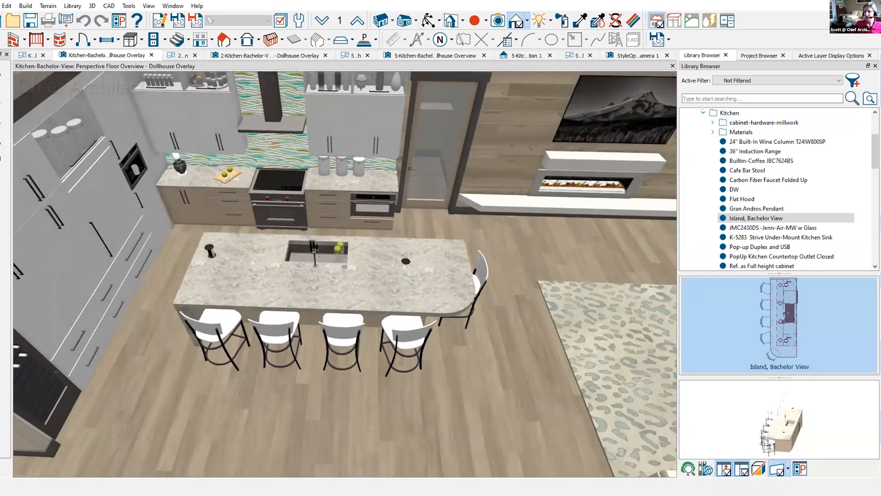
click(707, 113)
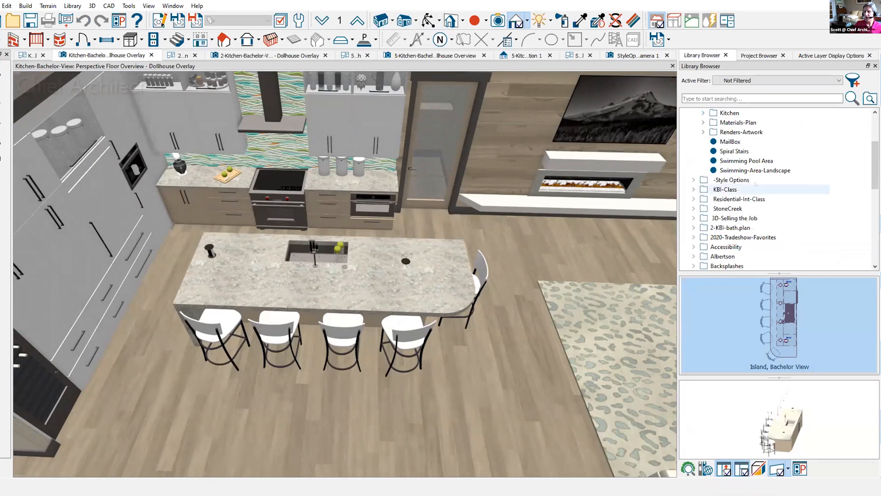
click(748, 180)
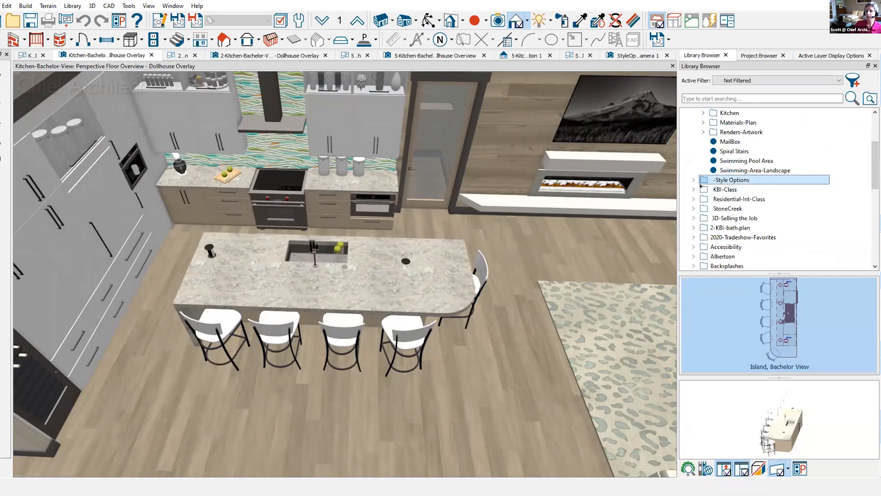
click(693, 179)
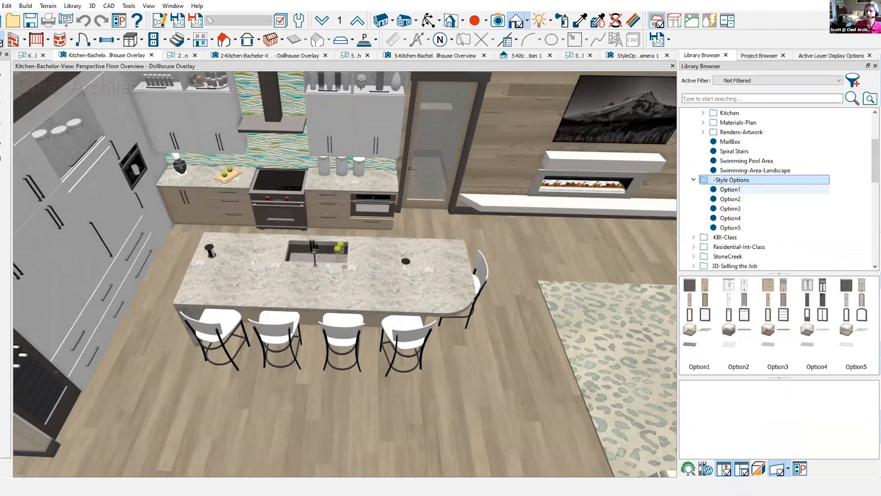
click(739, 189)
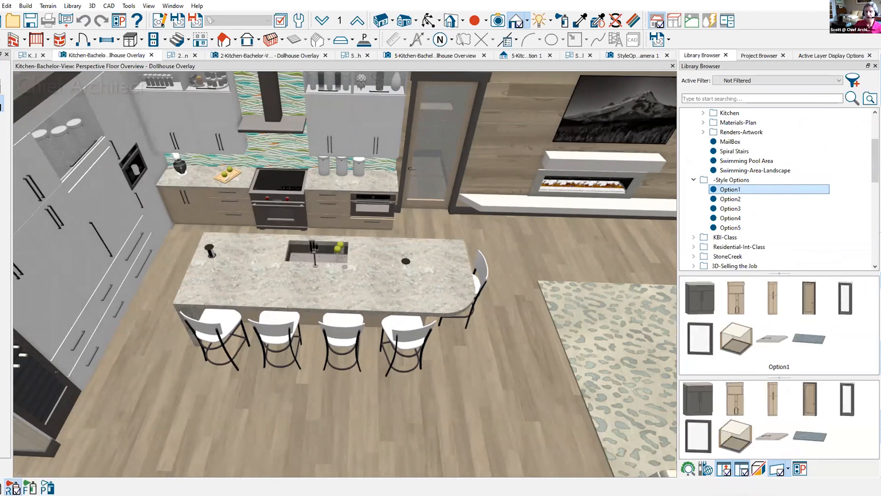
Apply the Option1, Option2 and Option3 style palettes in turn to the whole kitchen in the dollhouse overlay.
click(459, 384)
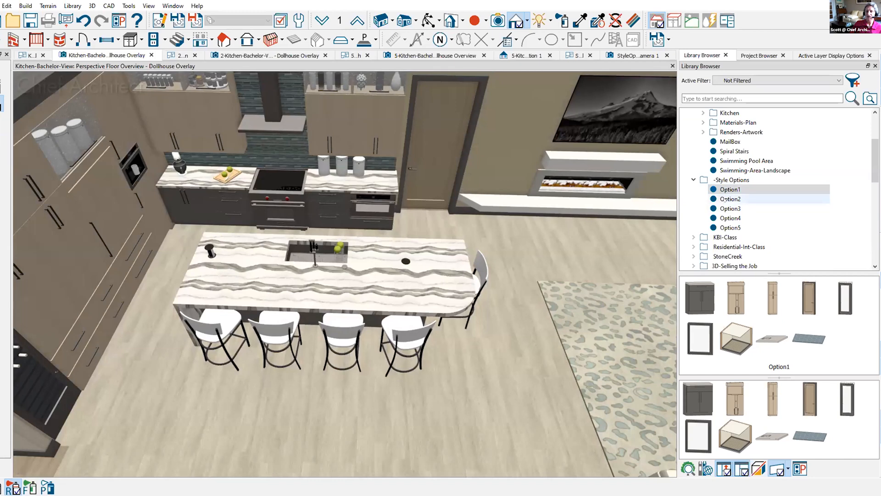
click(727, 199)
click(461, 389)
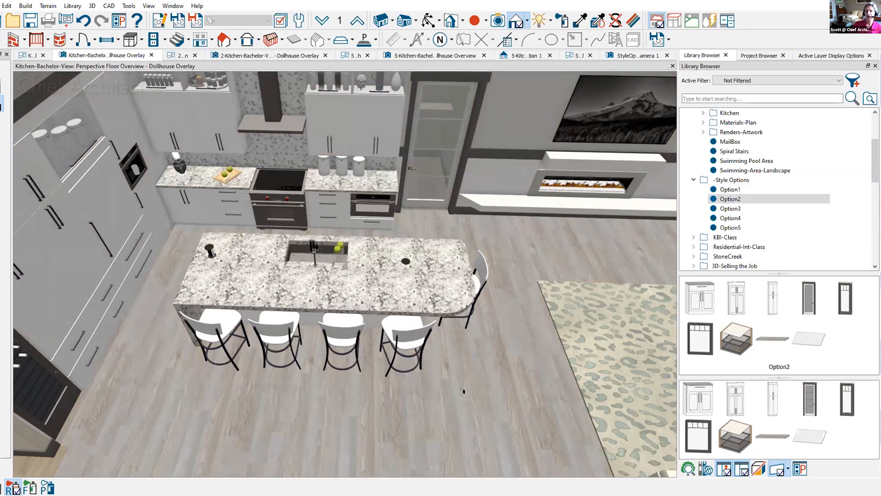
click(729, 208)
click(484, 370)
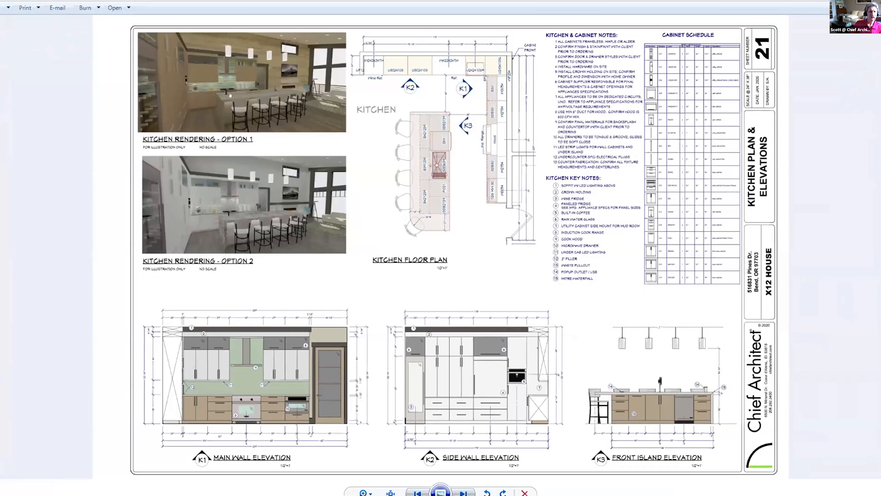
Examine the Kitchen Plan & Elevations sheet in the image viewer: renderings, floor plan, notes, cabinet schedule, and the K1, K2 and K3 elevations.
scroll(230, 95, up, 3)
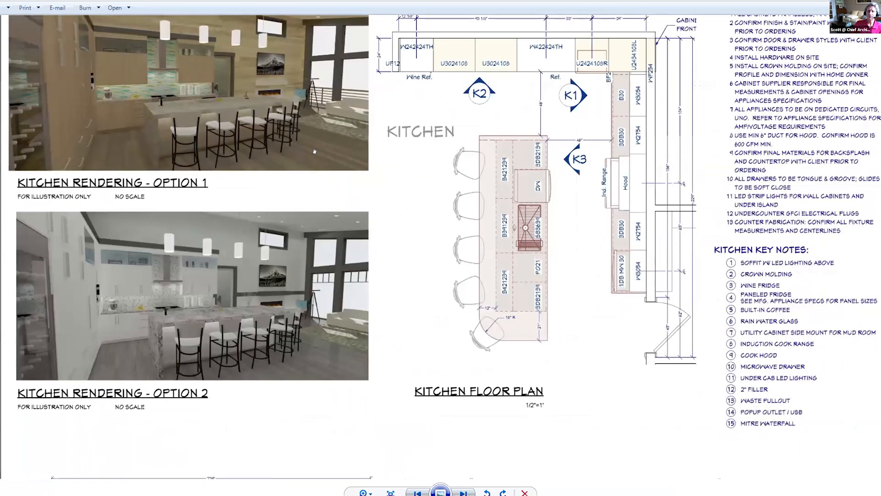
drag(263, 112, 314, 151)
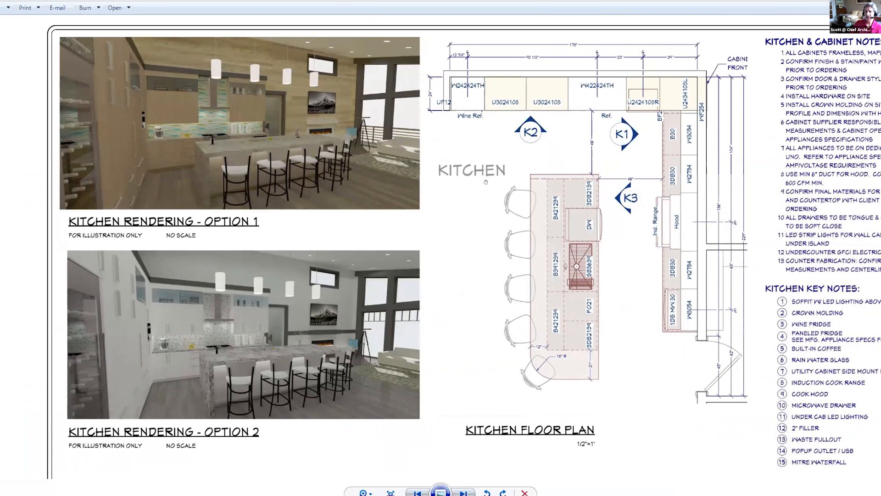
scroll(485, 182, down, 1)
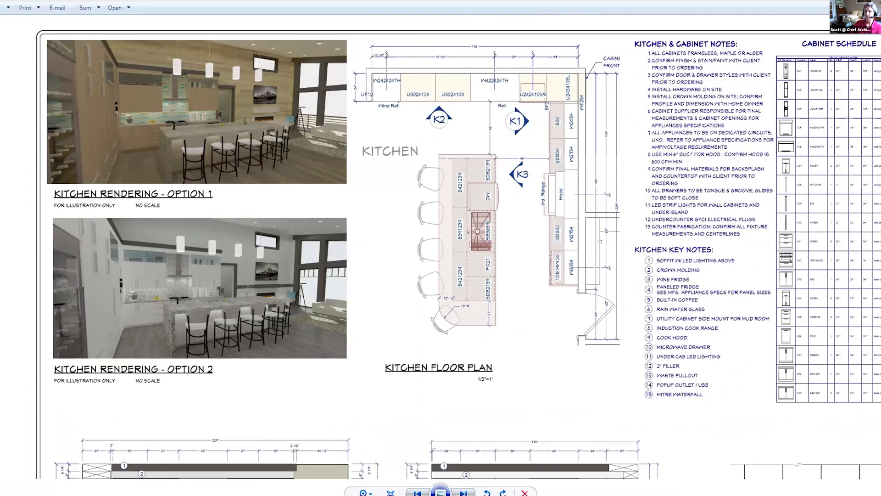
drag(635, 250, 556, 247)
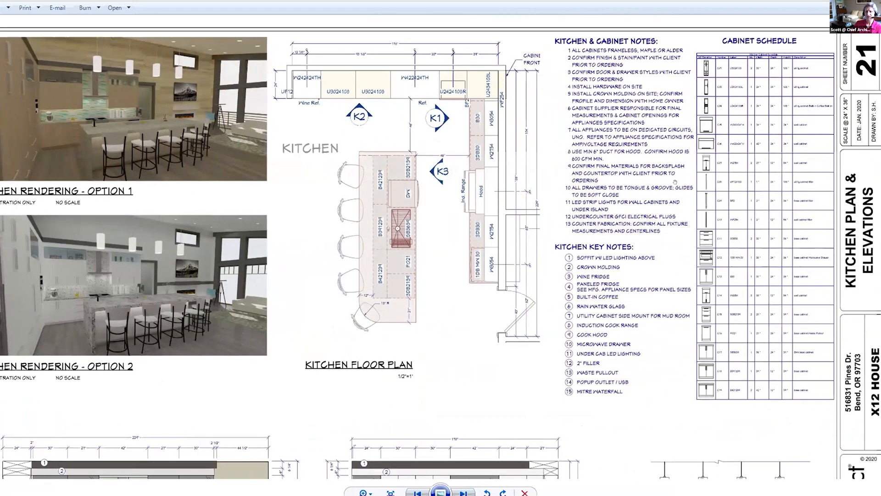
drag(668, 362, 676, 313)
drag(681, 202, 692, 3)
scroll(123, 377, up, 2)
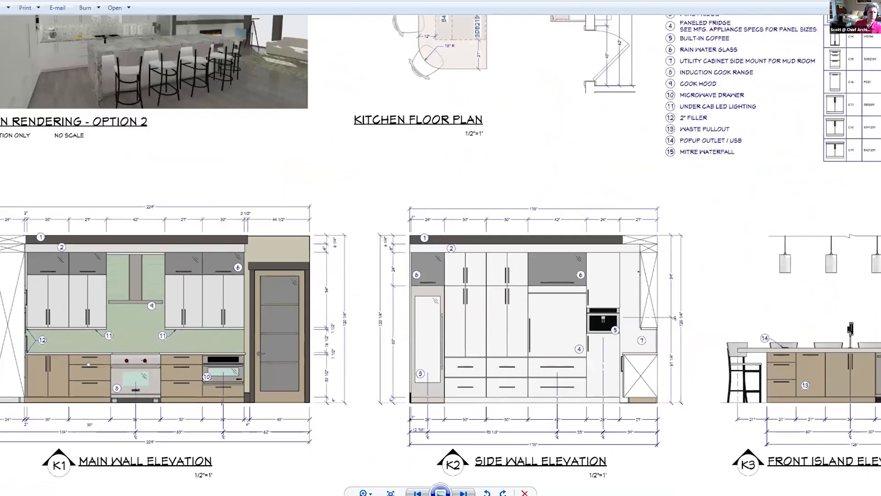
scroll(156, 349, down, 3)
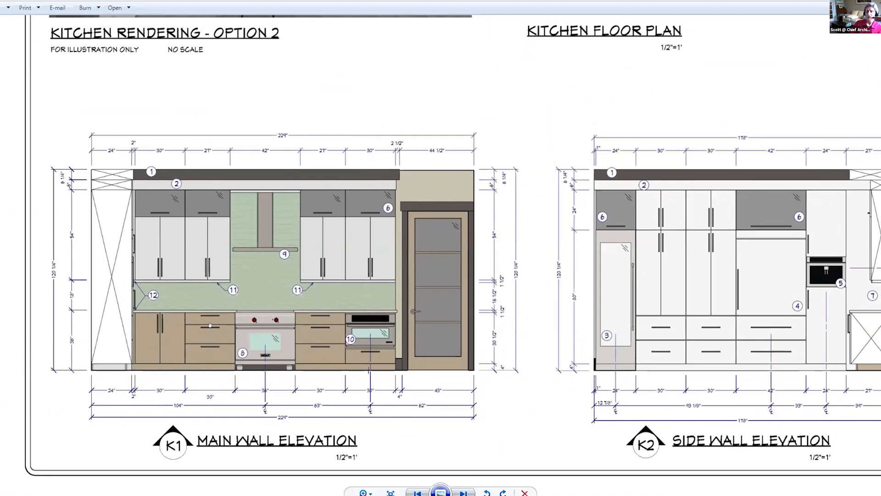
scroll(323, 295, down, 2)
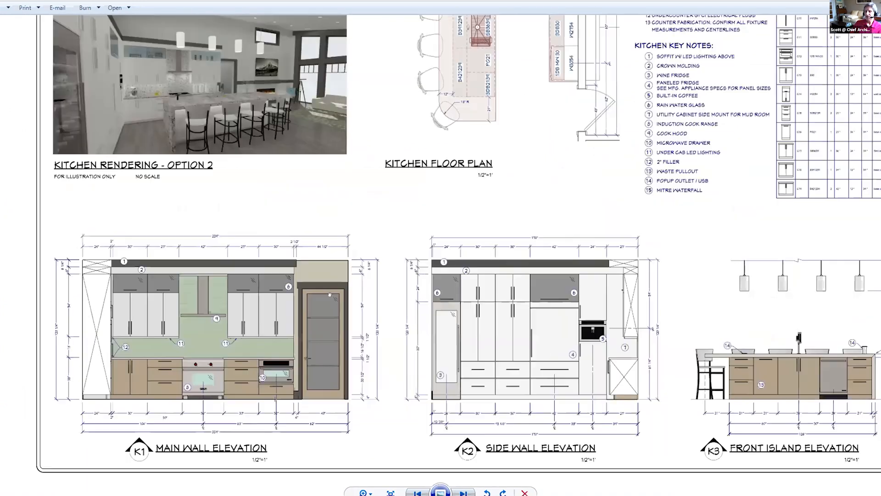
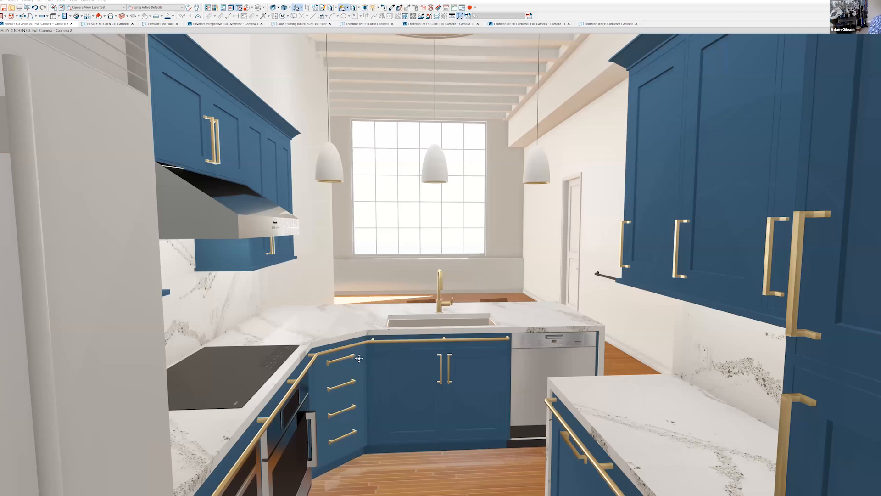
Look over the blue kitchen's camera view, then show its Cabinets floor plan with the reference display of the existing layout overlaid.
drag(359, 354, 357, 356)
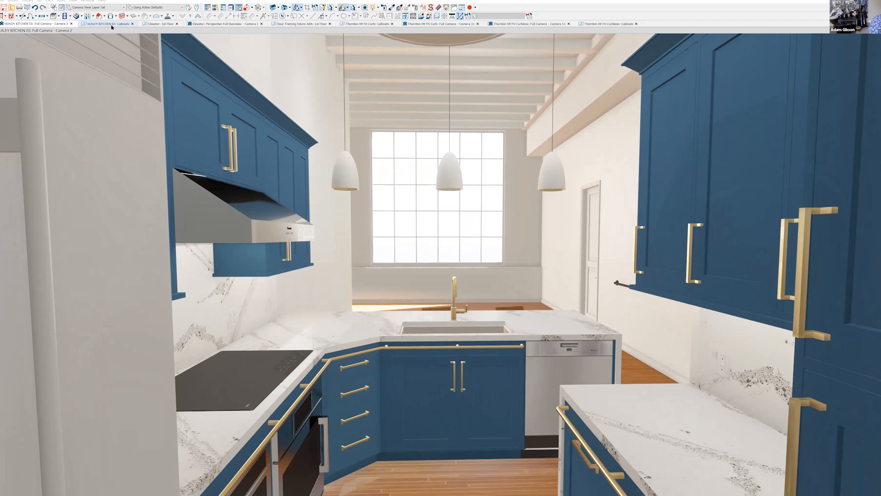
click(112, 26)
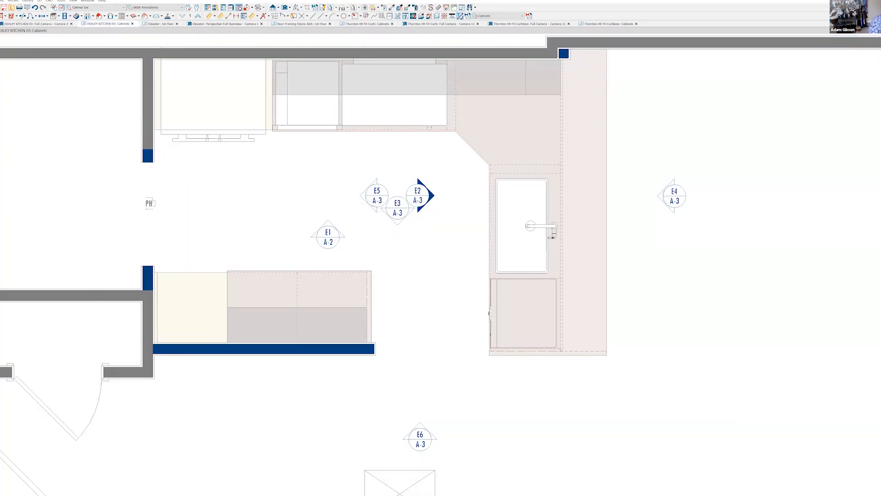
key(F9)
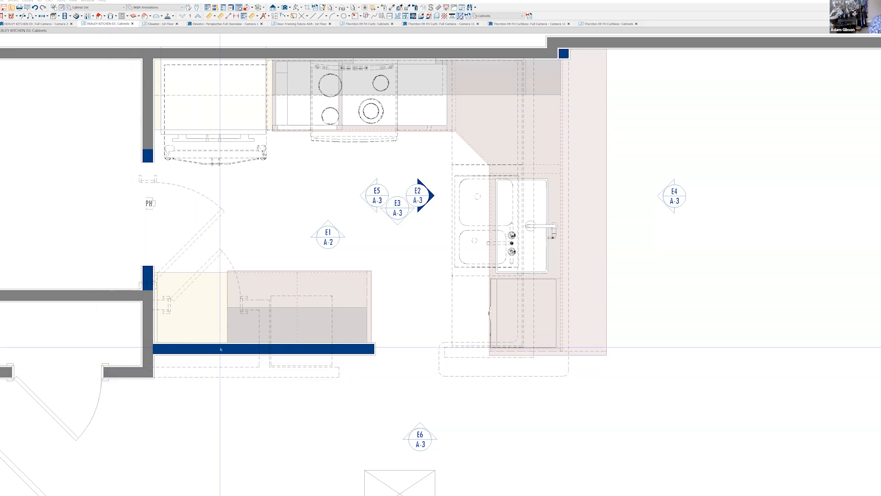
Select the middle cabinet on the lower wall, compare the new cabinets and walls with the existing layout, and hide the reference display.
click(235, 289)
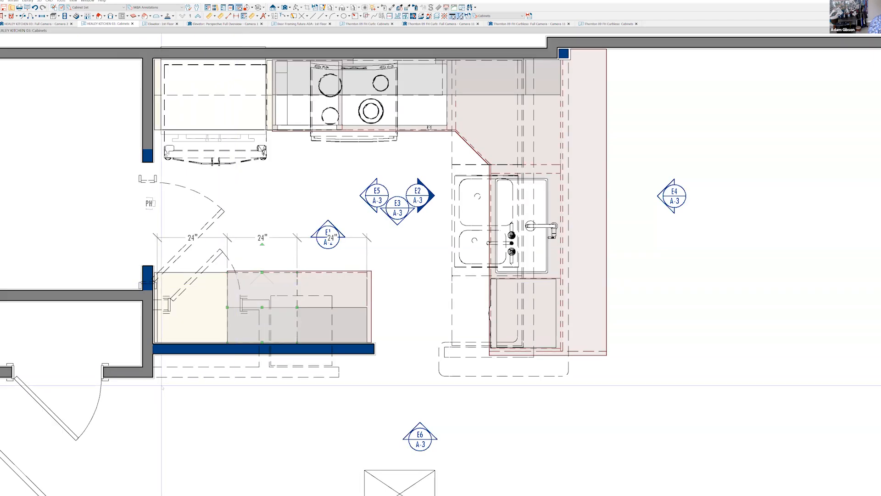
scroll(162, 385, up, 5)
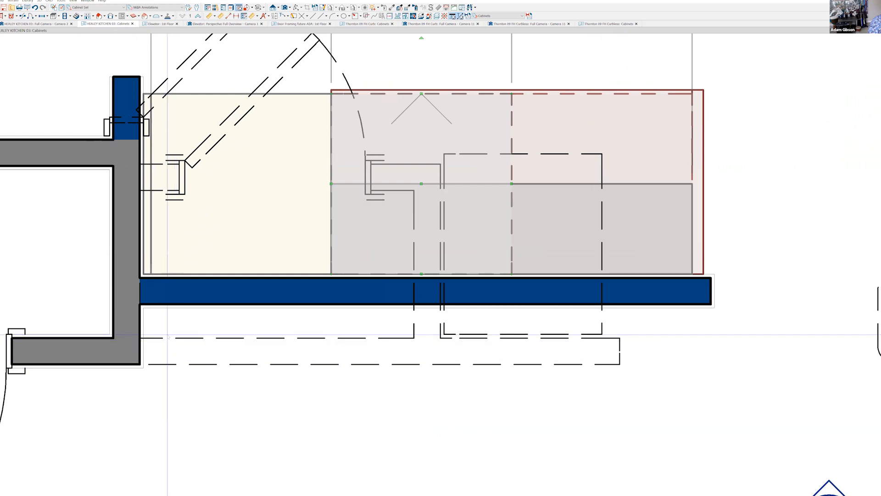
scroll(158, 360, down, 3)
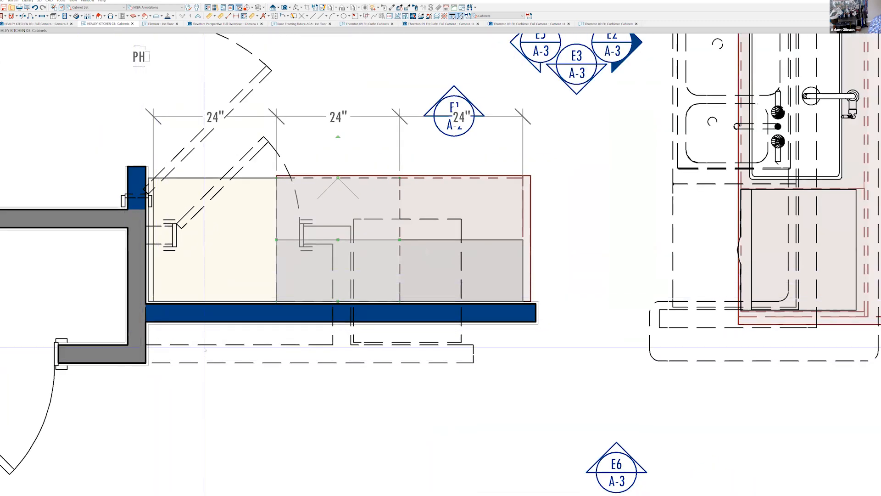
scroll(199, 357, down, 4)
scroll(199, 357, down, 2)
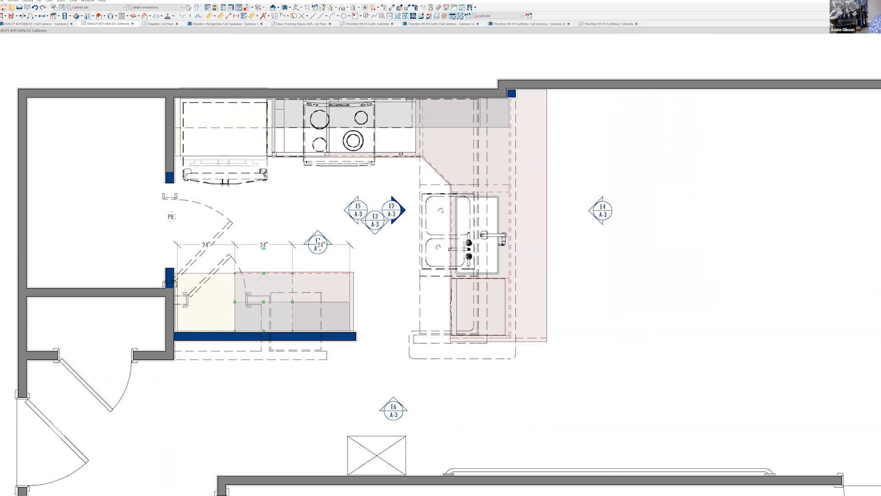
key(Escape)
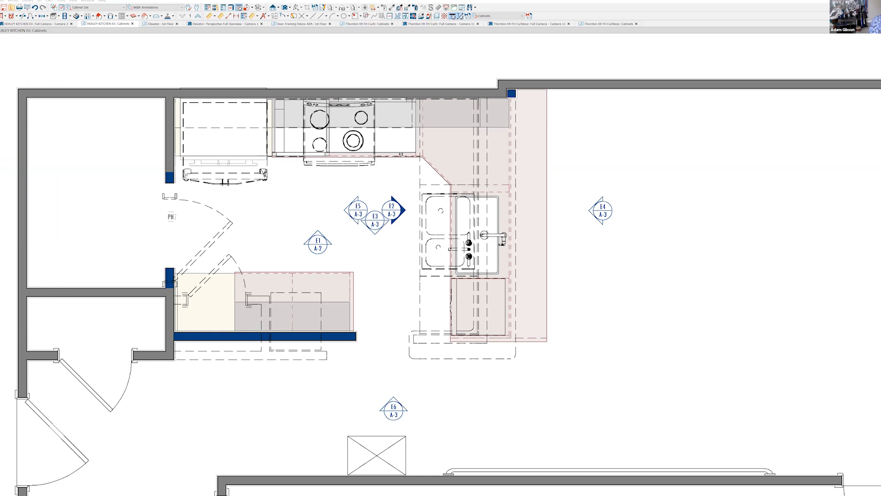
key(F9)
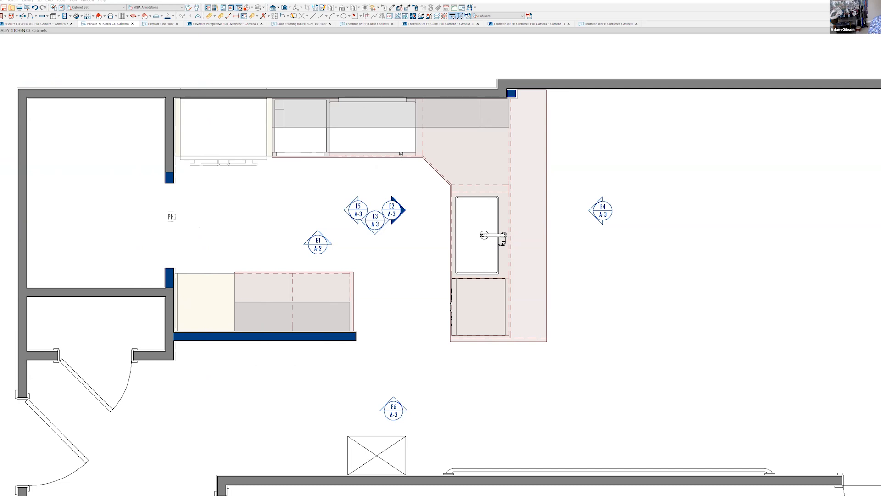
Open the Elevator plan, go up to the second floor and inspect the upper crossed framing member in the left wall.
click(160, 24)
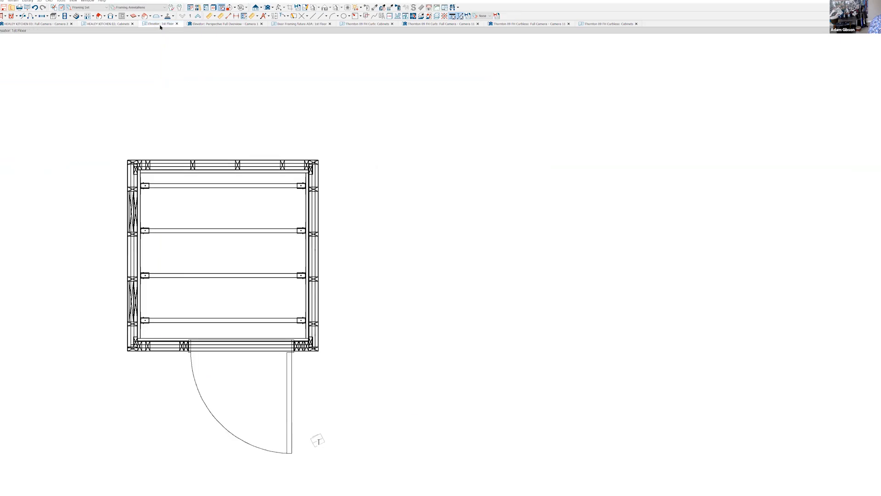
click(198, 16)
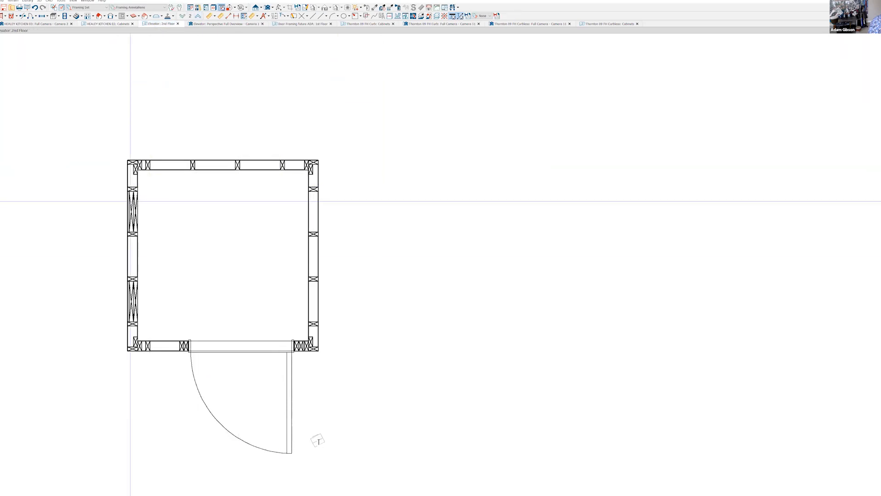
click(129, 205)
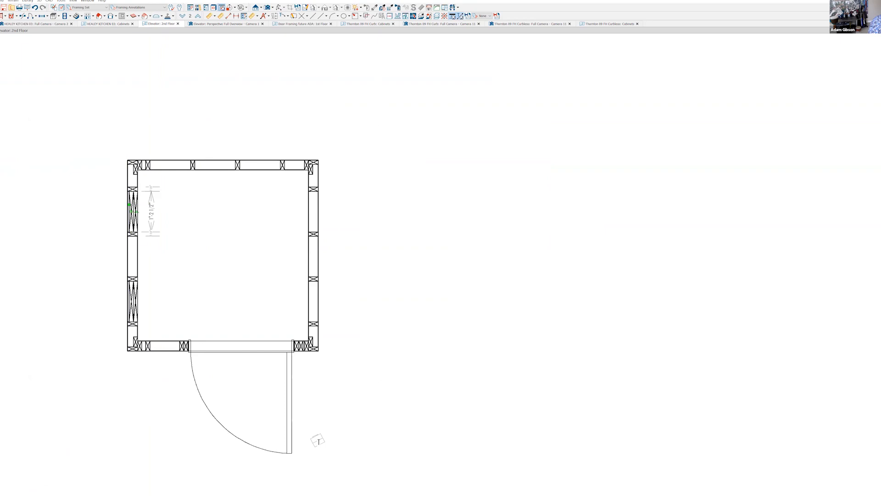
key(Delete)
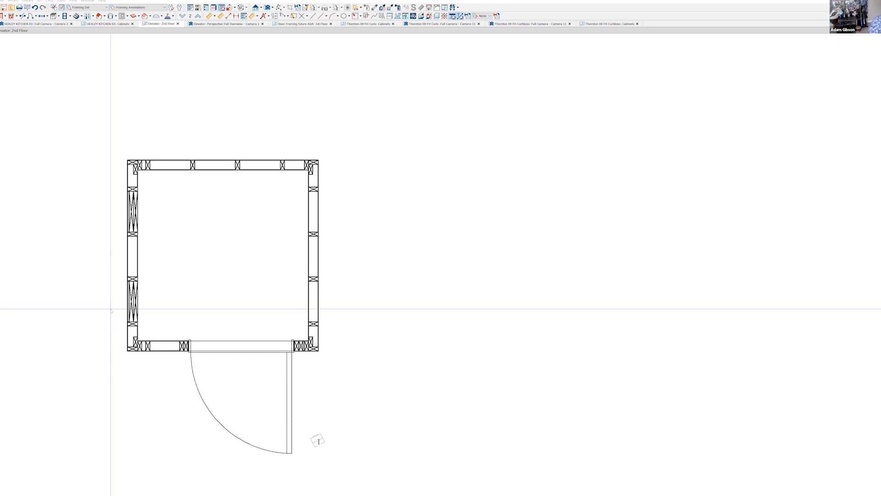
Return to the Elevator plan's first floor and examine its floor joists, joist hangers and wall framing up close.
click(182, 15)
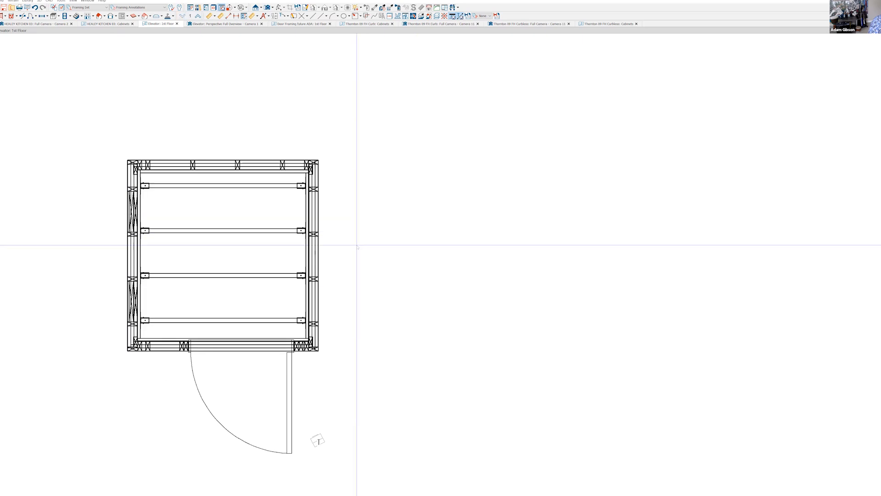
scroll(242, 319, up, 1)
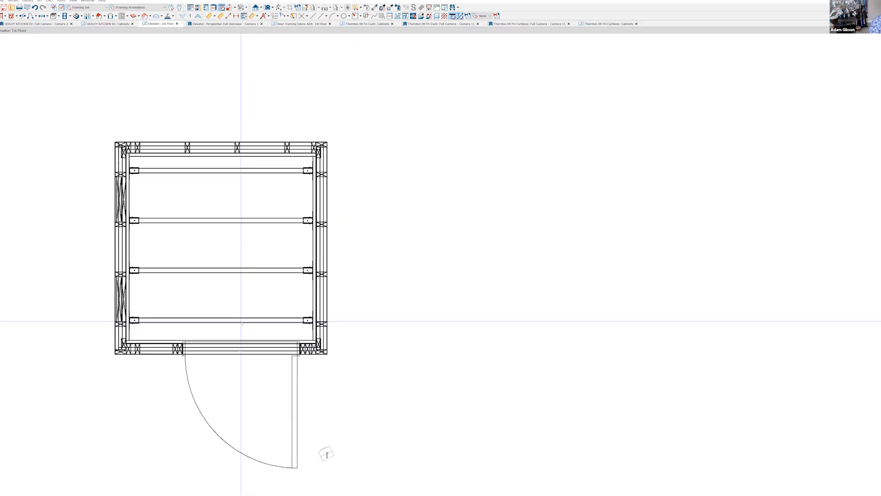
scroll(242, 321, up, 2)
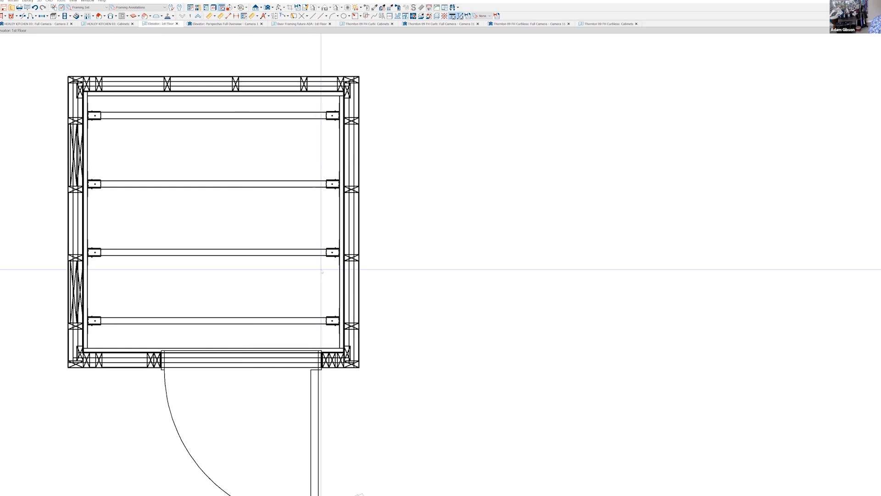
scroll(147, 360, up, 2)
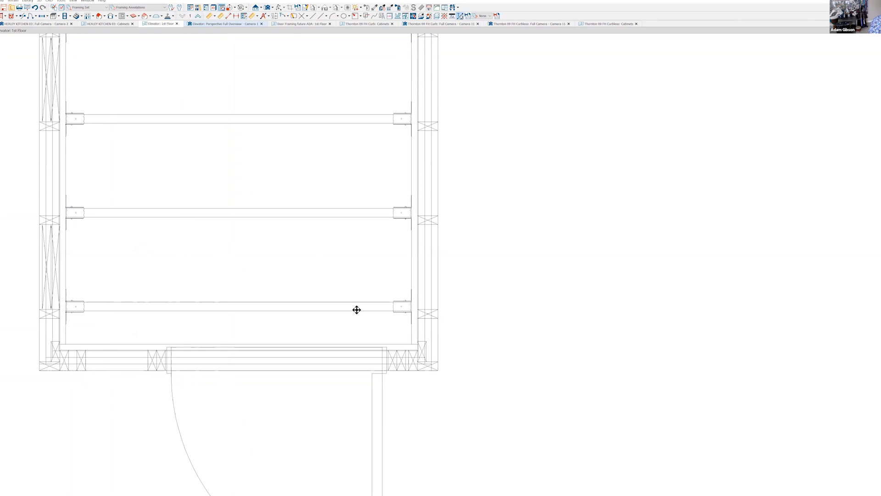
Switch to the Elevator's Perspective Full Overview and set its rendering technique to Standard.
key(ctrl+Tab)
scroll(346, 320, down, 1)
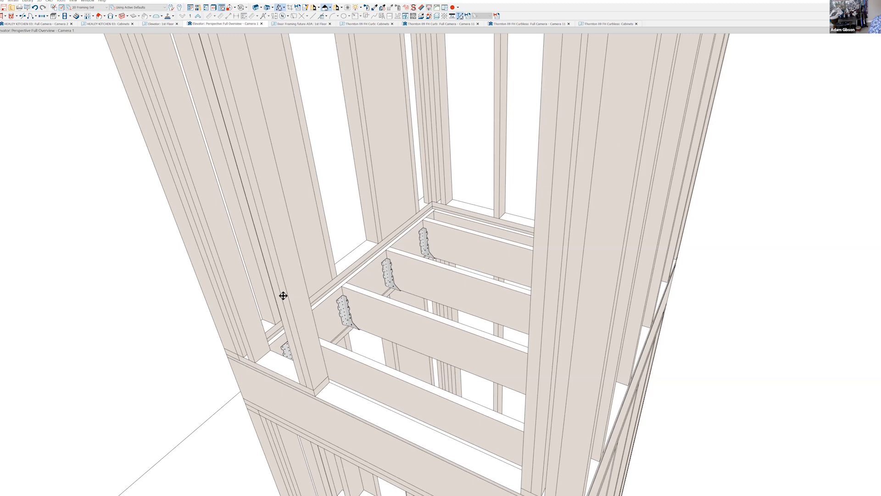
click(330, 8)
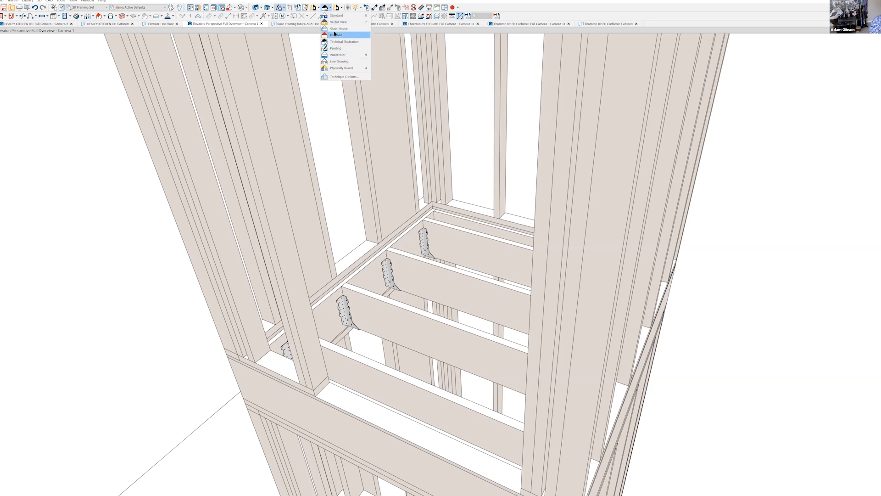
click(335, 17)
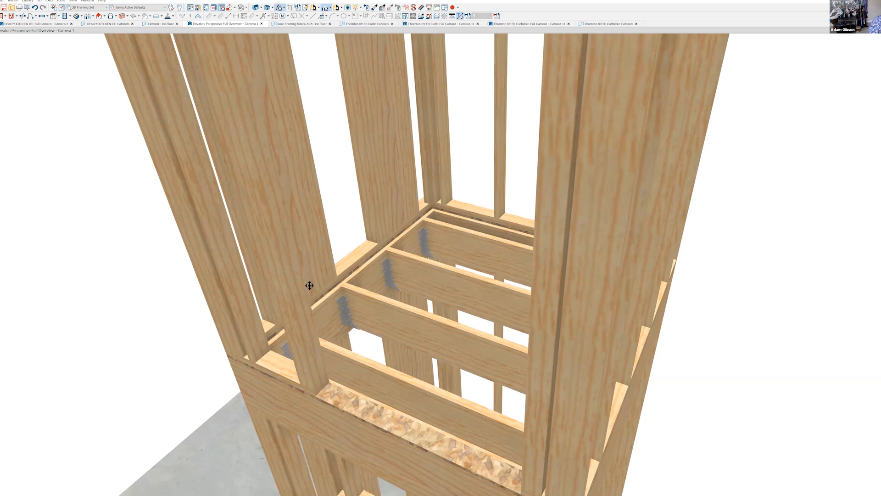
Open the Door Framing future ADA plan, bring up the wall detail of the door wall and examine the opening's framing.
click(295, 24)
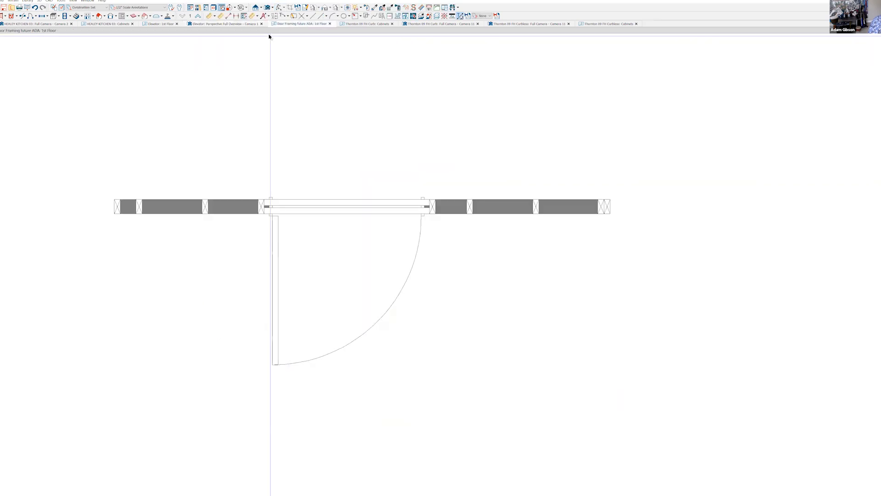
scroll(238, 134, up, 1)
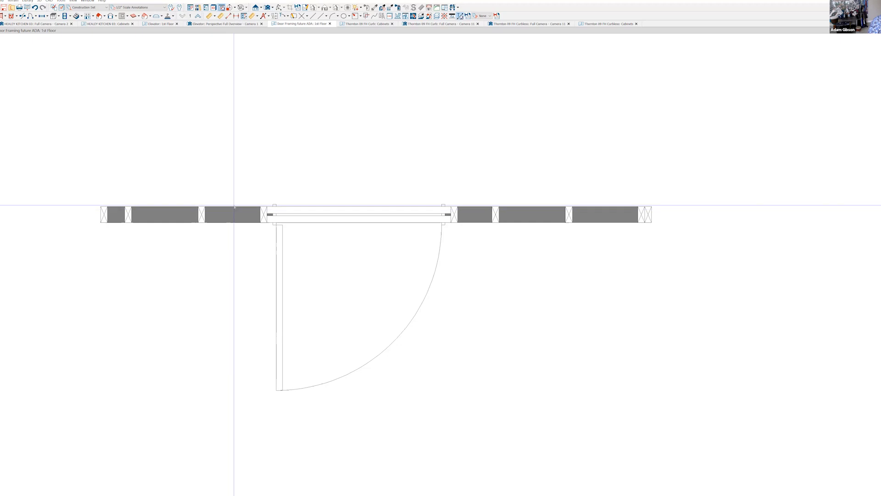
click(222, 219)
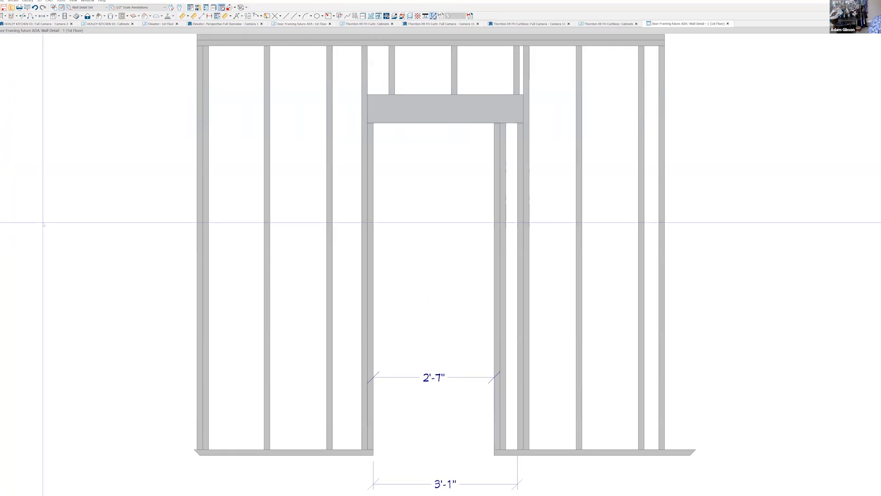
scroll(45, 221, down, 2)
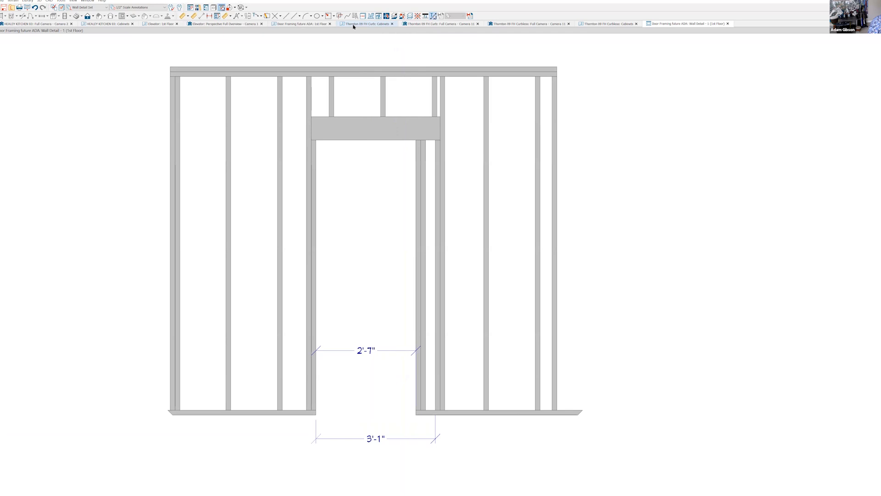
Review the master bath's Curb version in its Cabinets plan and camera view, and open the Curbless version's camera view.
click(353, 24)
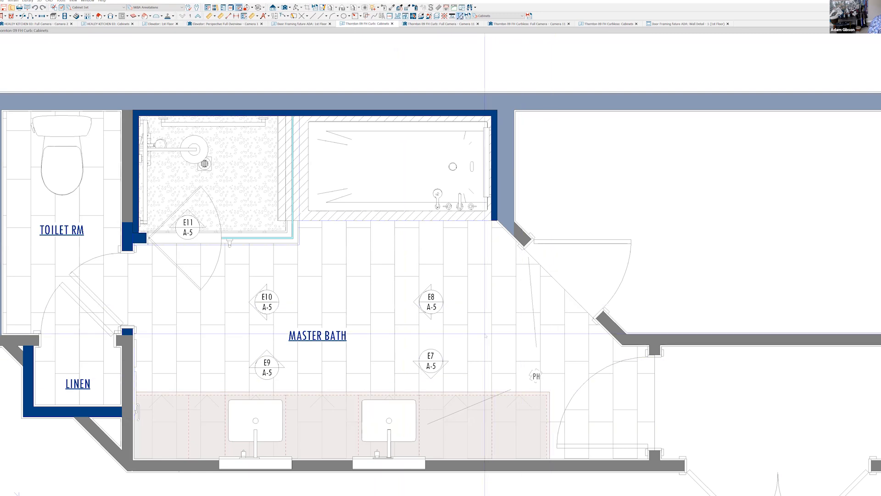
click(417, 24)
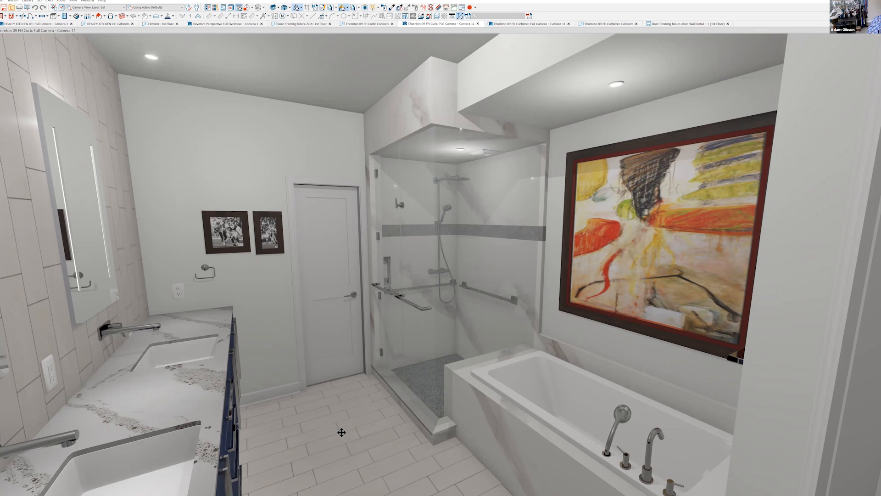
click(506, 24)
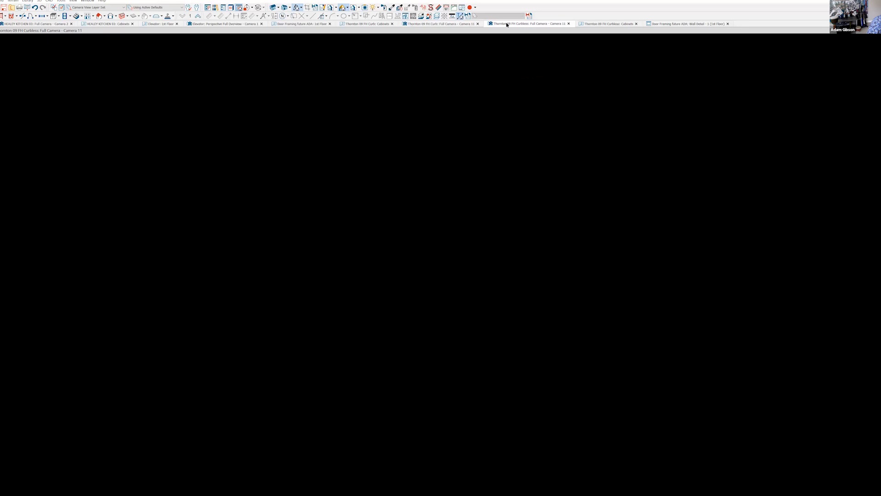
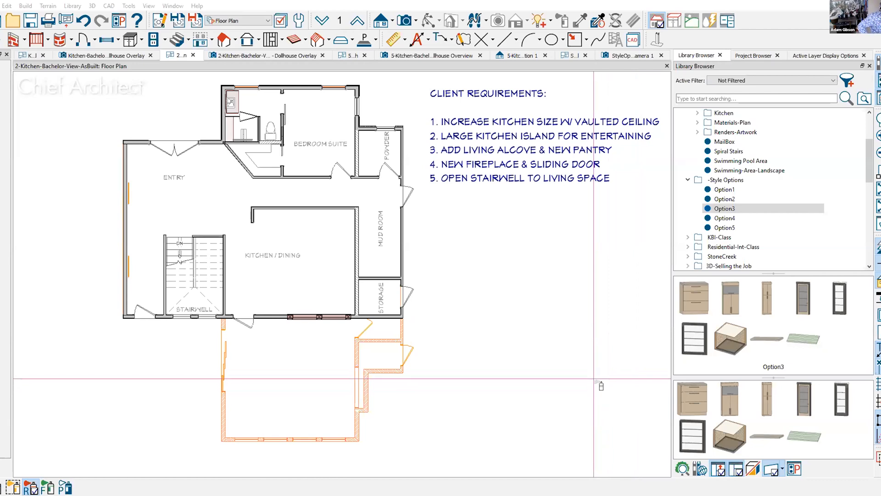
Draw a rectangular polyline about 9 1/2 inches wide from the deck corner wall across the island's end to the pantry wall.
scroll(461, 436, up, 3)
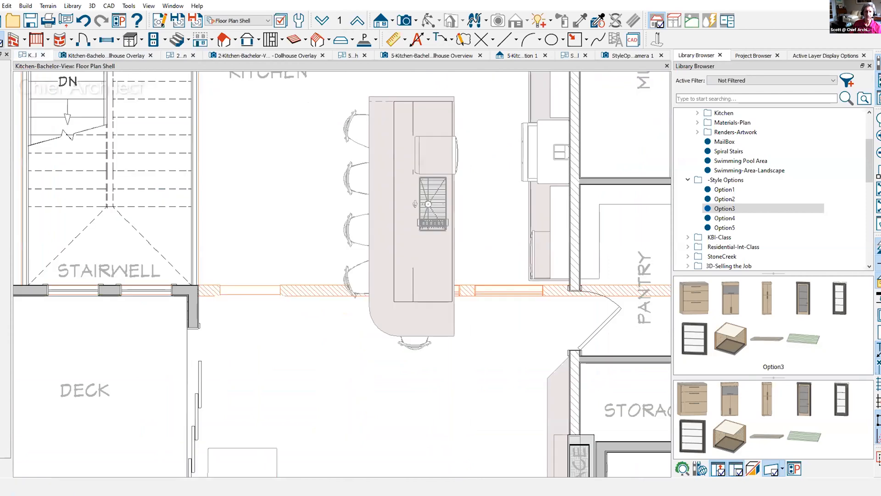
scroll(91, 181, down, 2)
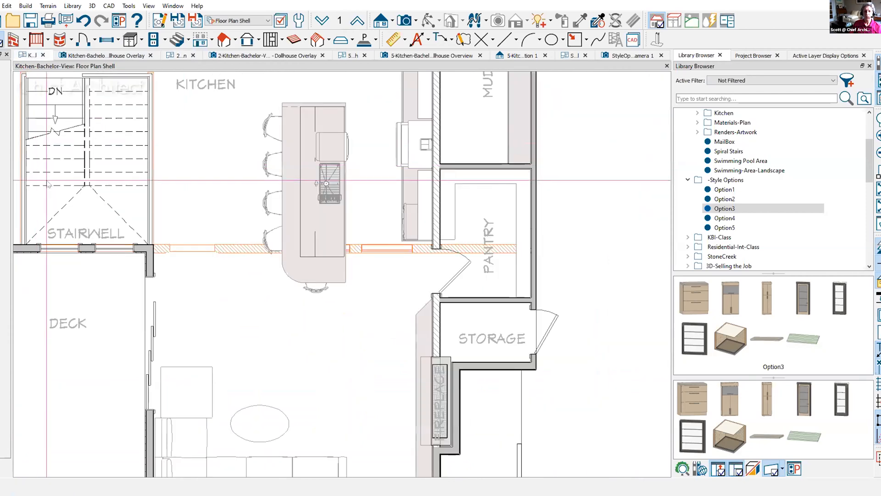
middle_drag(134, 264, 165, 277)
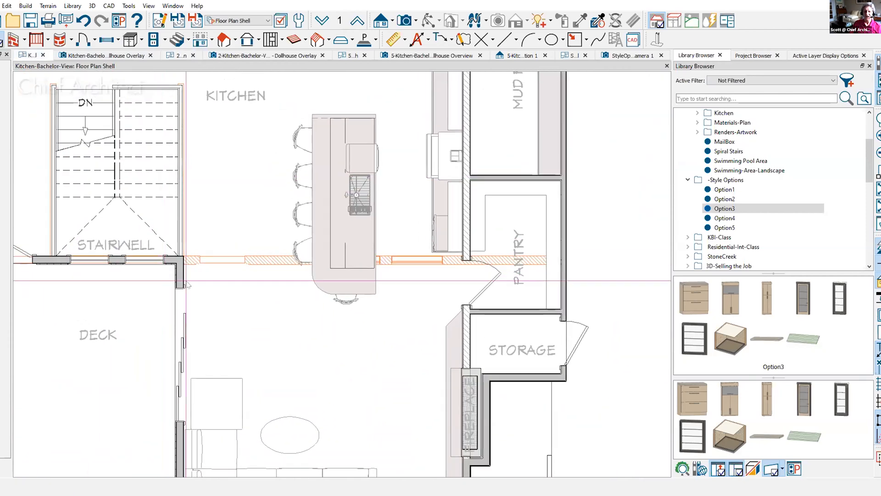
scroll(184, 275, up, 1)
scroll(187, 276, up, 1)
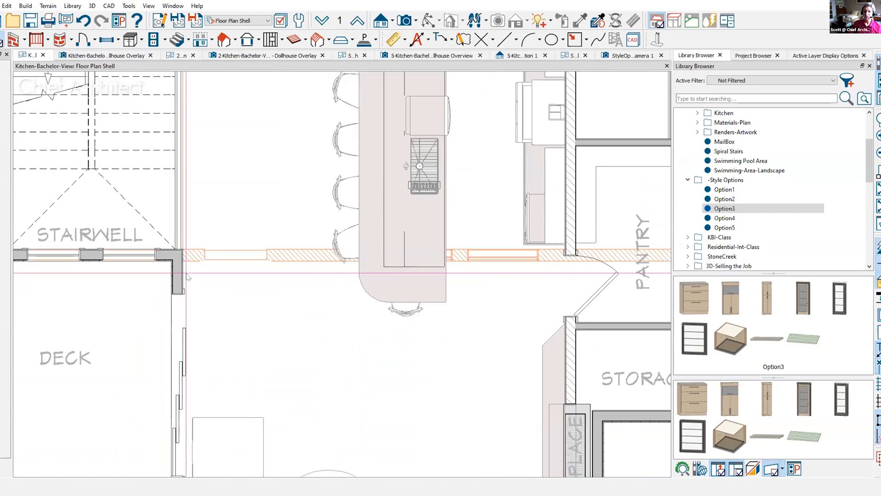
scroll(187, 276, up, 1)
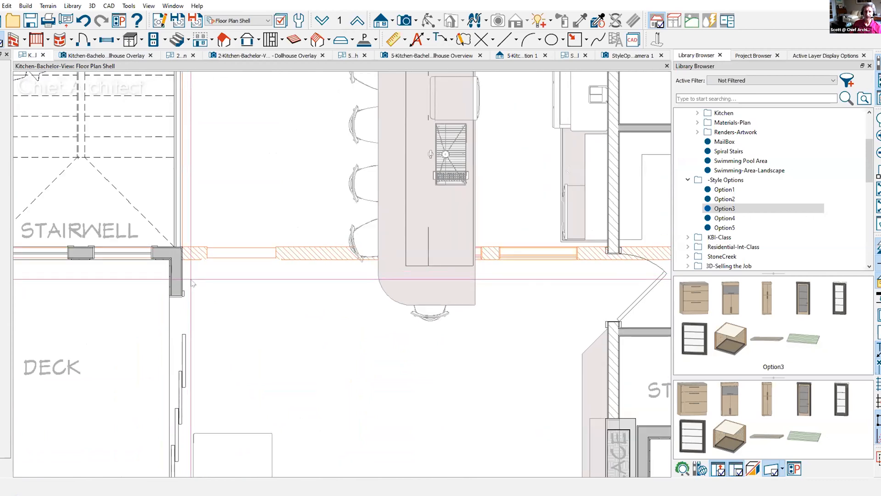
click(574, 40)
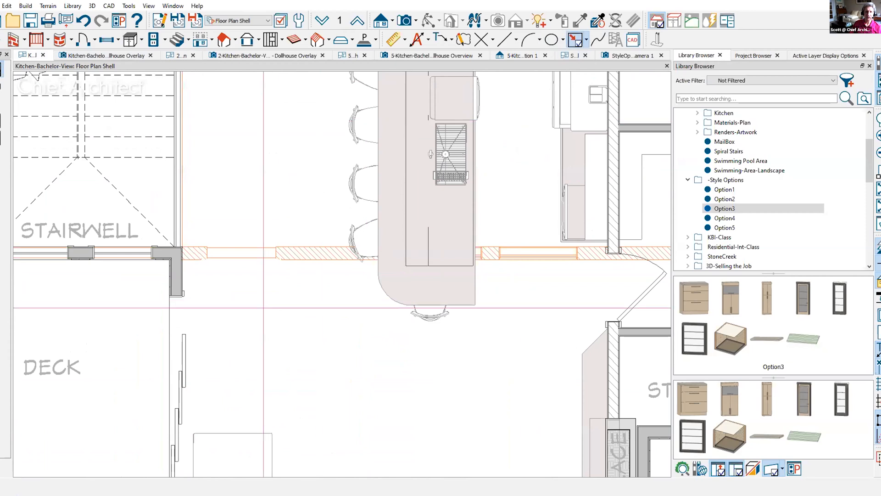
mouse_move(182, 284)
mouse_down()
mouse_move(661, 477)
mouse_move(638, 477)
mouse_move(608, 301)
mouse_up()
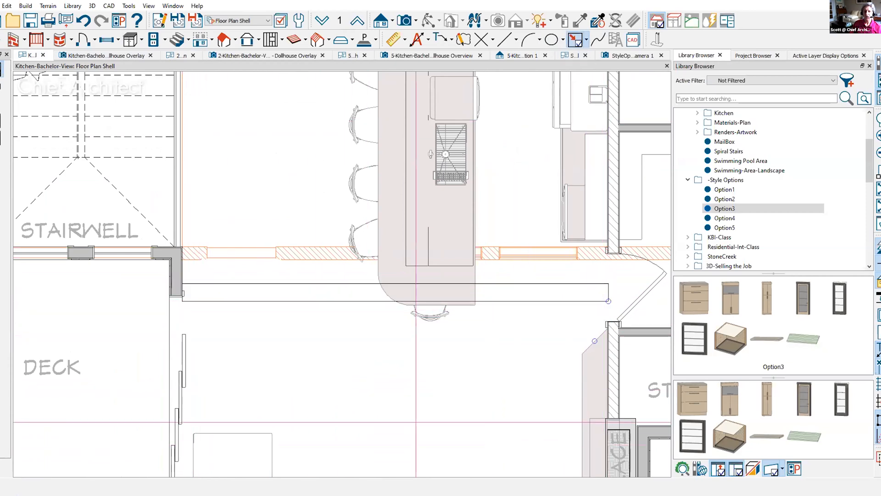
Set the fill pattern of the new rectangle across the kitchen opening to Hatch.
click(299, 300)
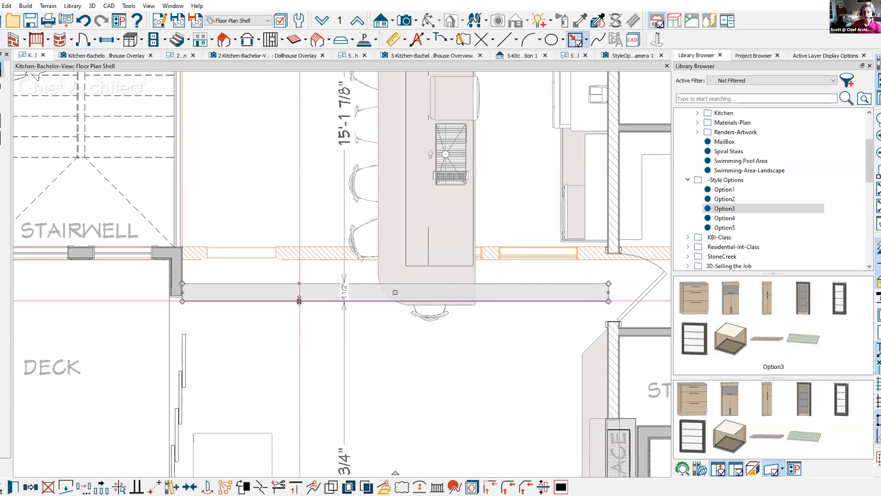
double_click(298, 300)
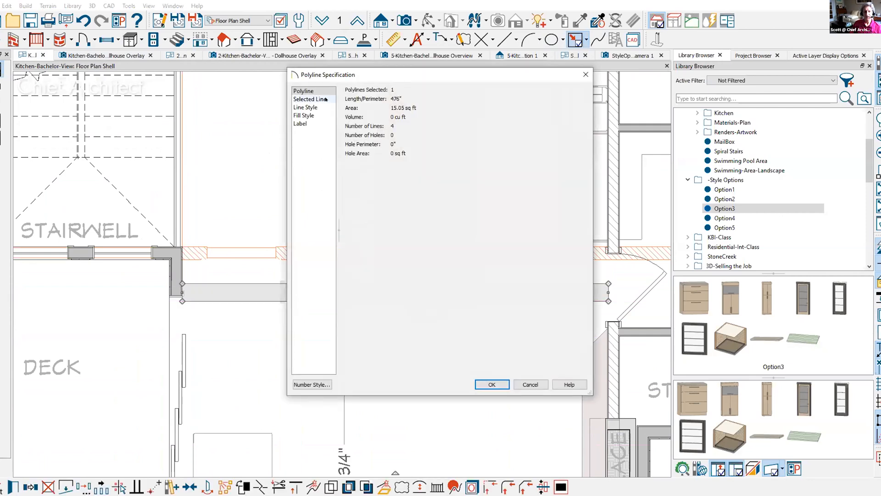
click(321, 115)
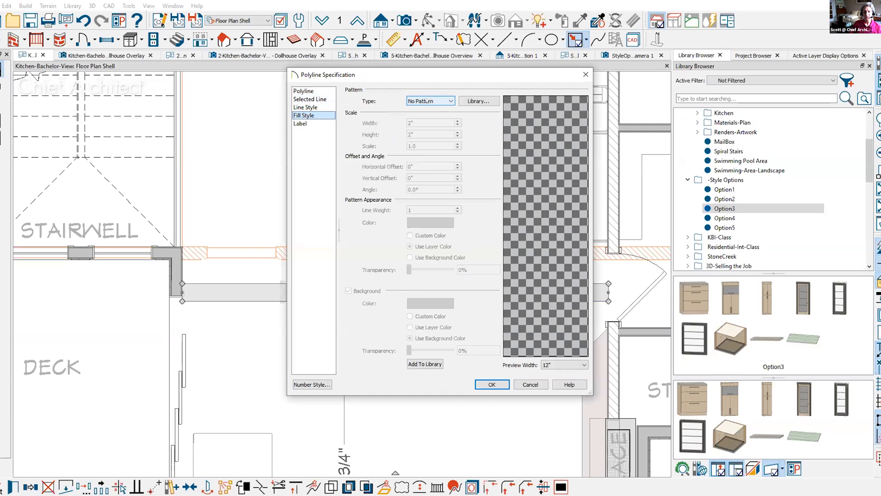
click(430, 101)
click(418, 120)
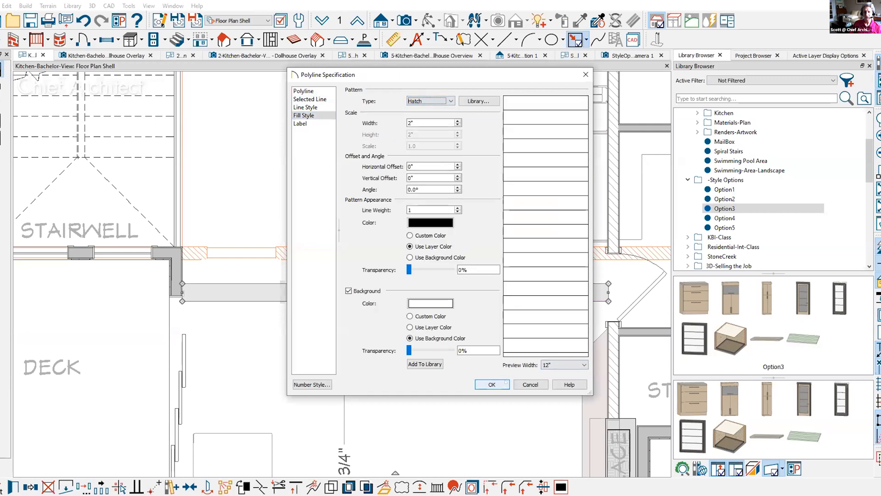
click(492, 385)
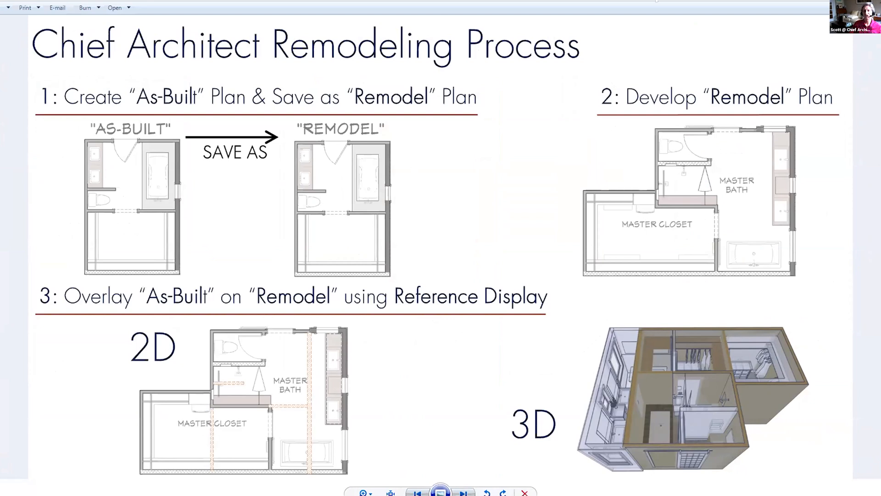
Switch back to Chief Architect and create a Perspective Floor Overview of the Kitchen-Bachelor-View plan, showing the kitchen and living area from above.
key(alt+Tab)
scroll(391, 276, down, 4)
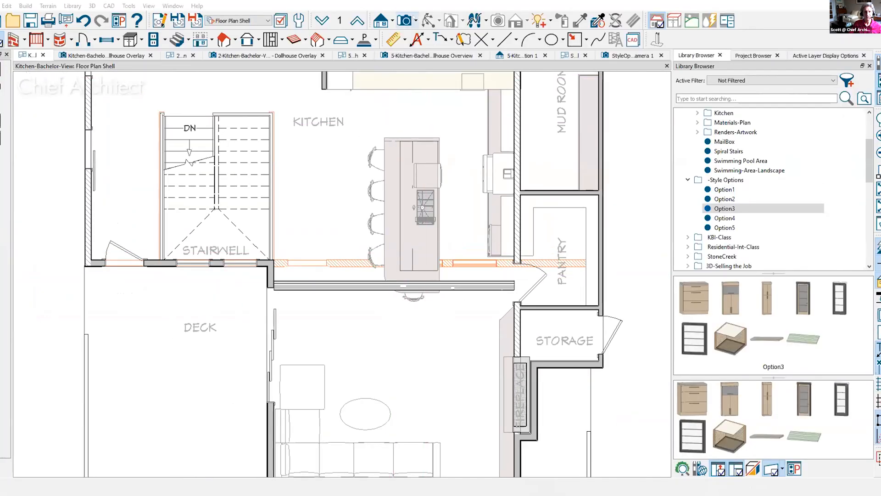
click(416, 22)
click(433, 62)
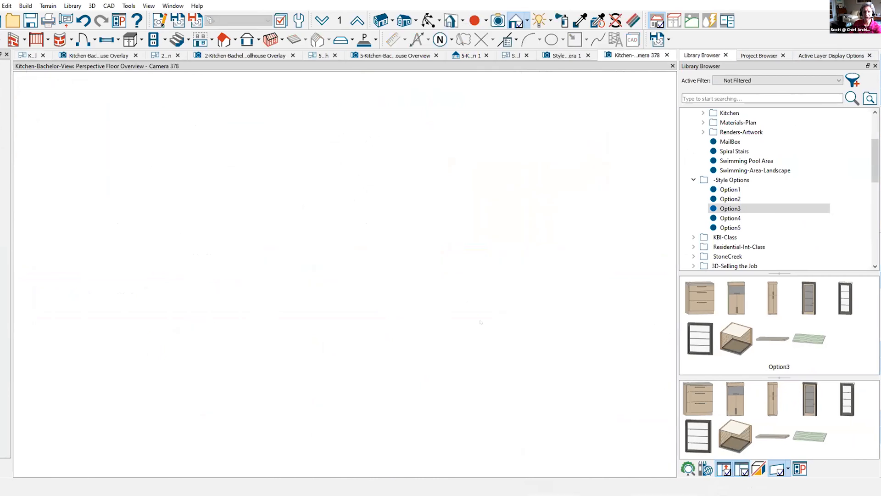
drag(341, 268, 357, 266)
scroll(307, 241, up, 3)
scroll(307, 241, up, 5)
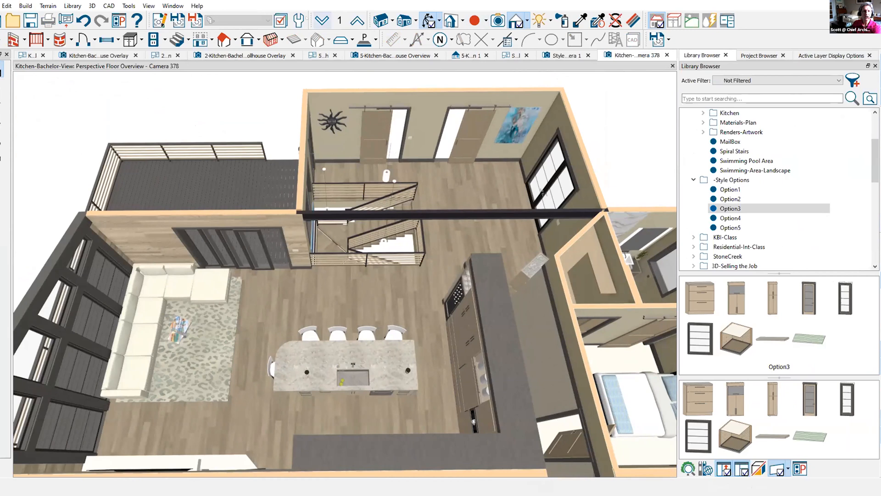
Add the 2-Kitchen-Bachelor-View-AsBuilt plan as a reference model in the floor overview, using the Standard rendering technique.
click(340, 21)
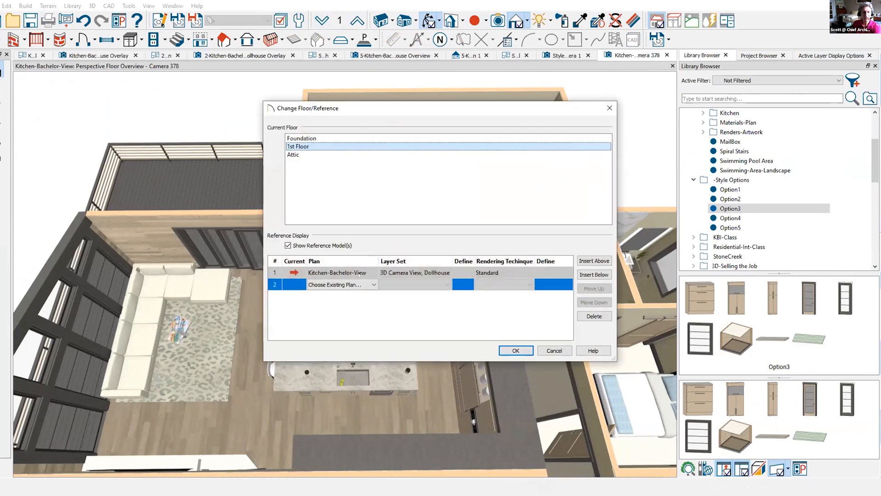
click(374, 284)
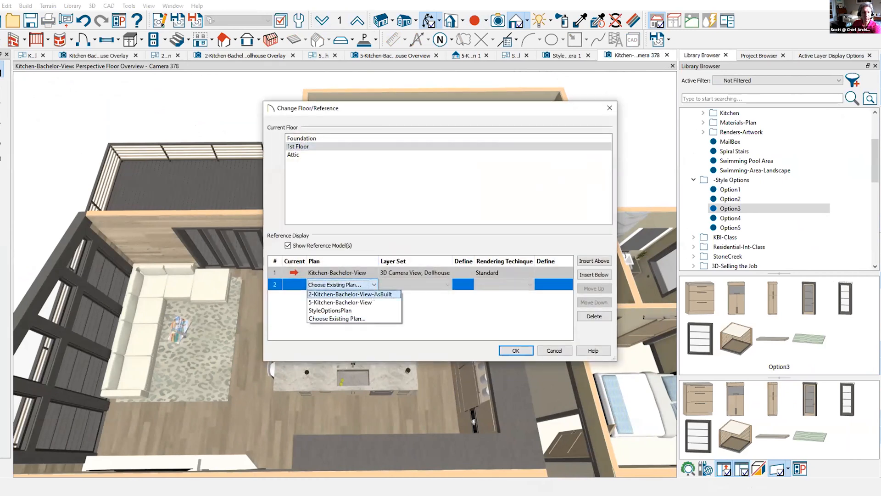
click(349, 294)
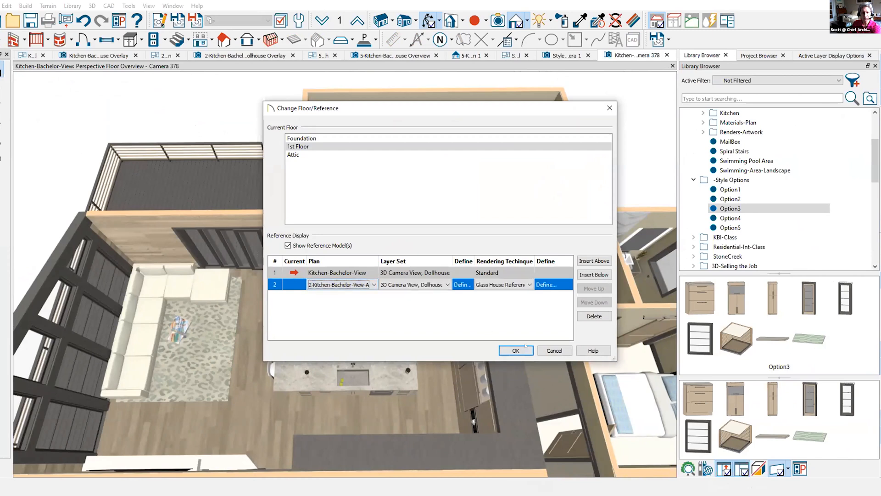
click(527, 285)
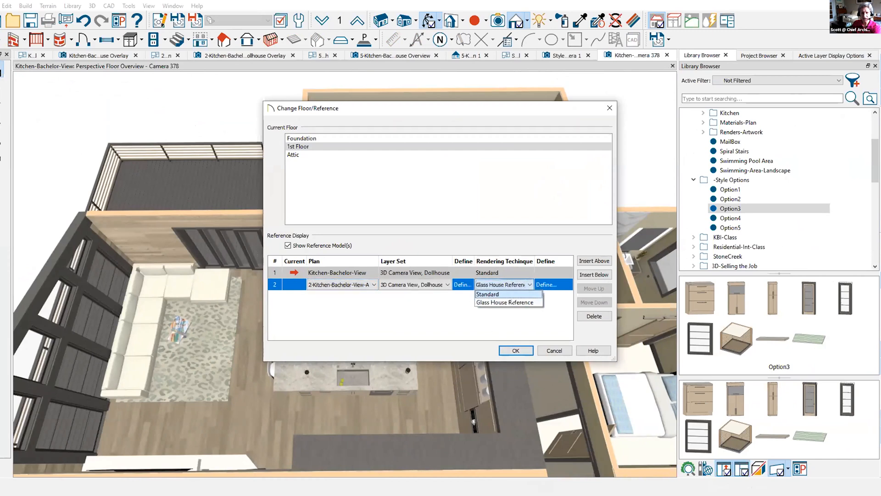
click(489, 295)
click(515, 350)
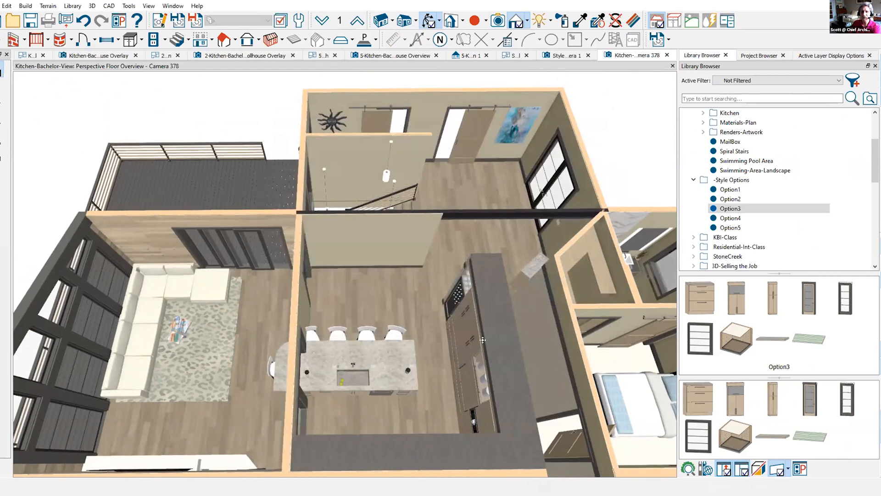
Compare the remodeled kitchen, living area and stairwell with the as-built walls in the floor overview from several angles.
middle_drag(460, 324, 353, 307)
drag(352, 306, 390, 230)
scroll(375, 232, up, 3)
drag(286, 218, 277, 195)
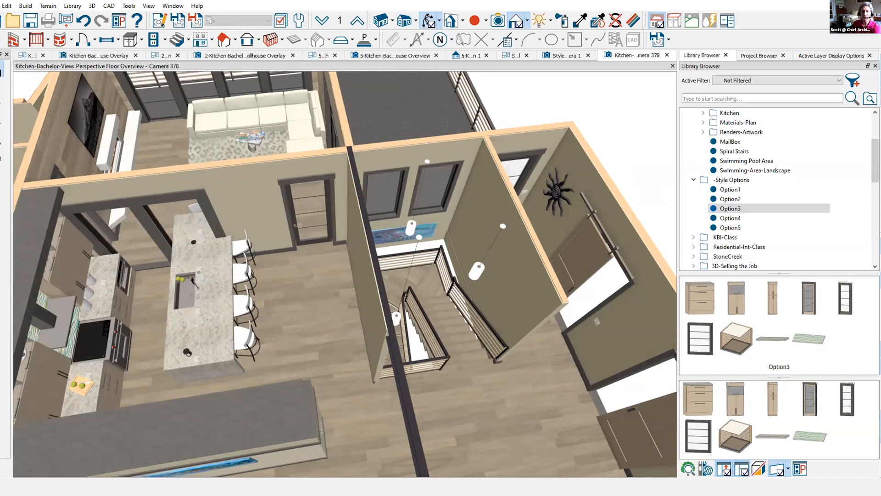
drag(278, 279, 261, 268)
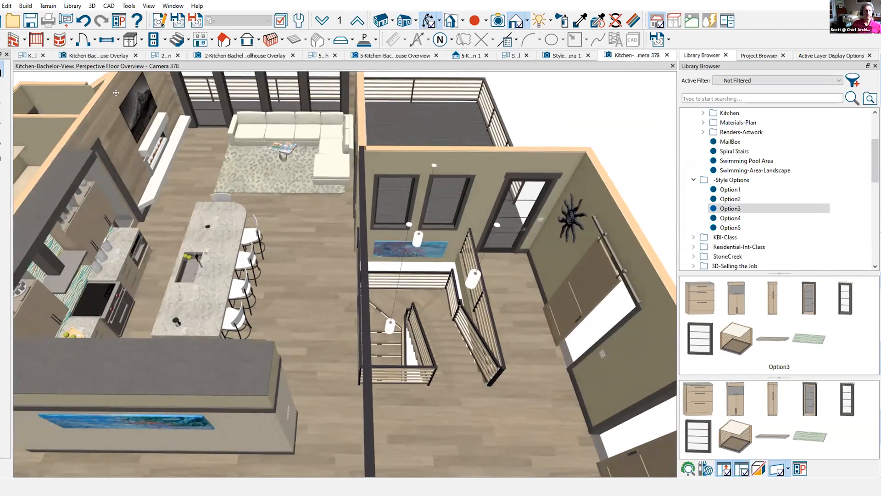